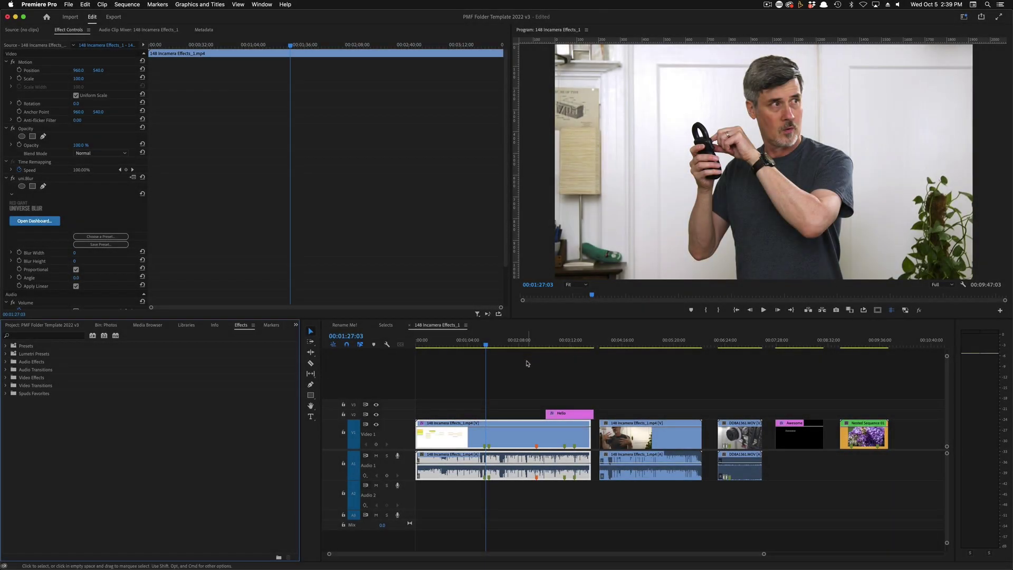
Step: Move the sequence playhead to 00:01:47:18 within the first clip and enlarge the timeline view
left_click(522, 364)
mouse_move(486, 346)
left_mouse_down()
mouse_move(525, 347)
mouse_move(503, 347)
left_mouse_up()
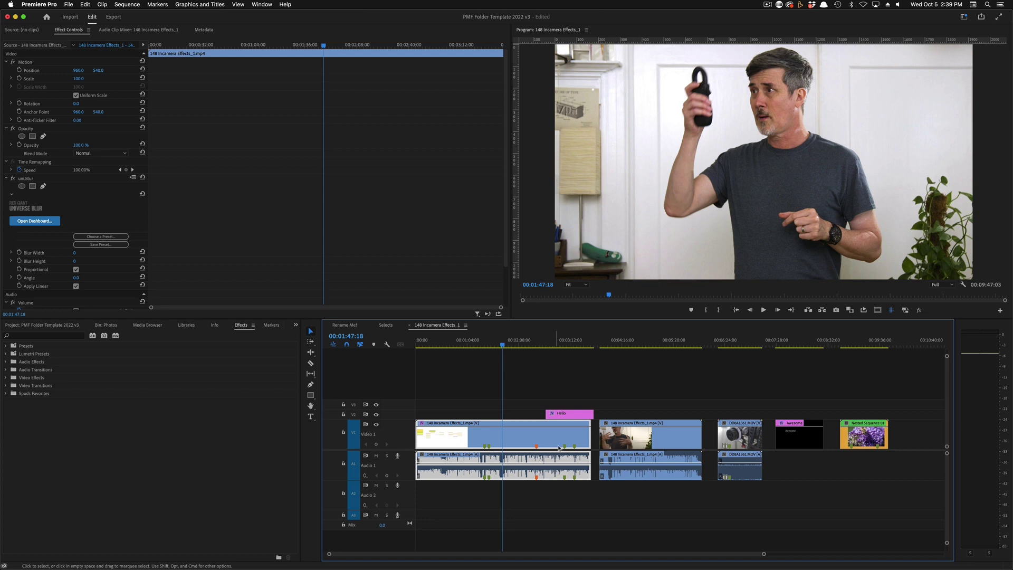
scroll(561, 456, "up", 2)
scroll(561, 456, "down", 3)
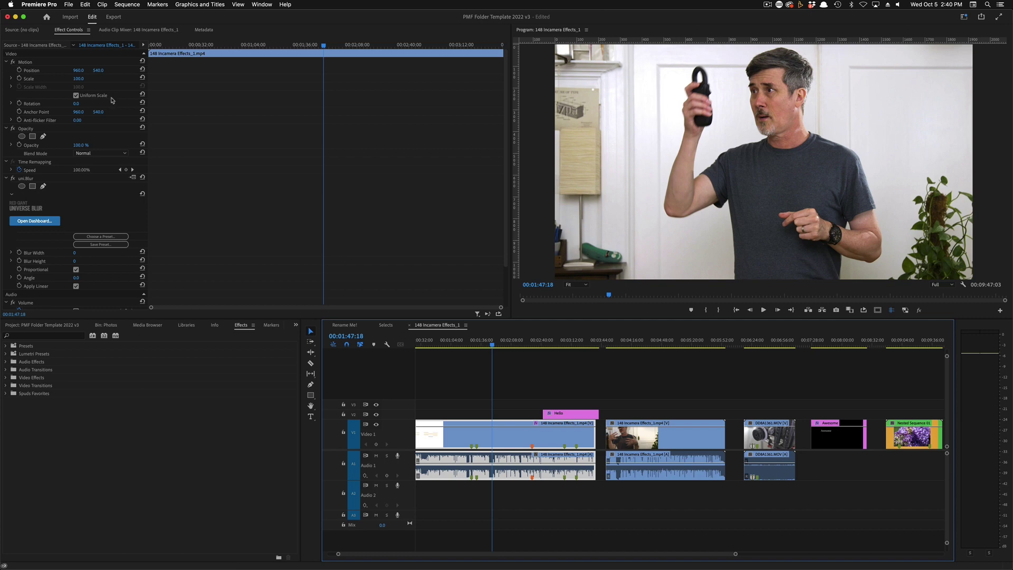
Step: Load the first clip of the sequence into the Source Monitor and position its playhead at 00:01:47:21
left_click(28, 31)
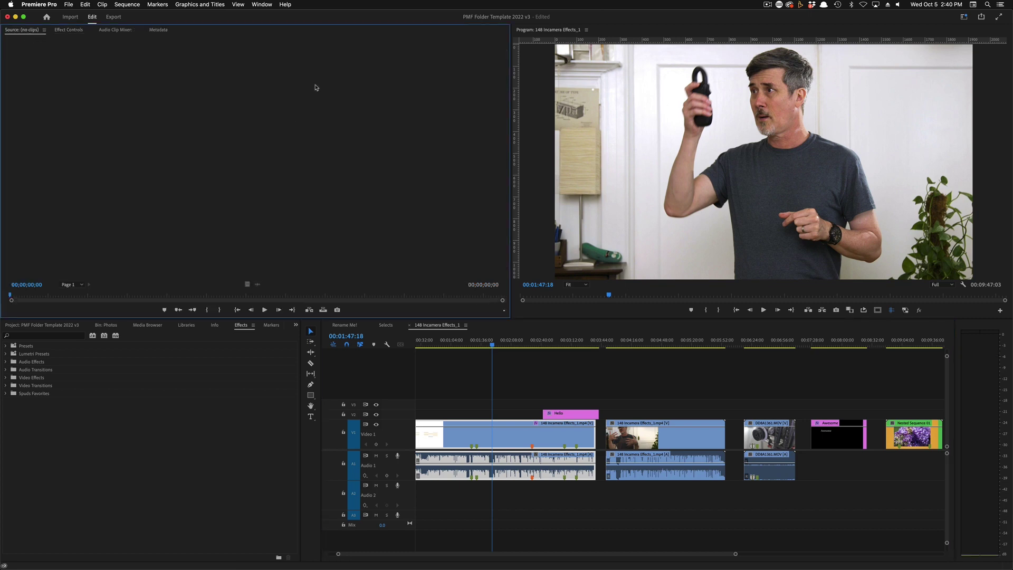
double_click(516, 436)
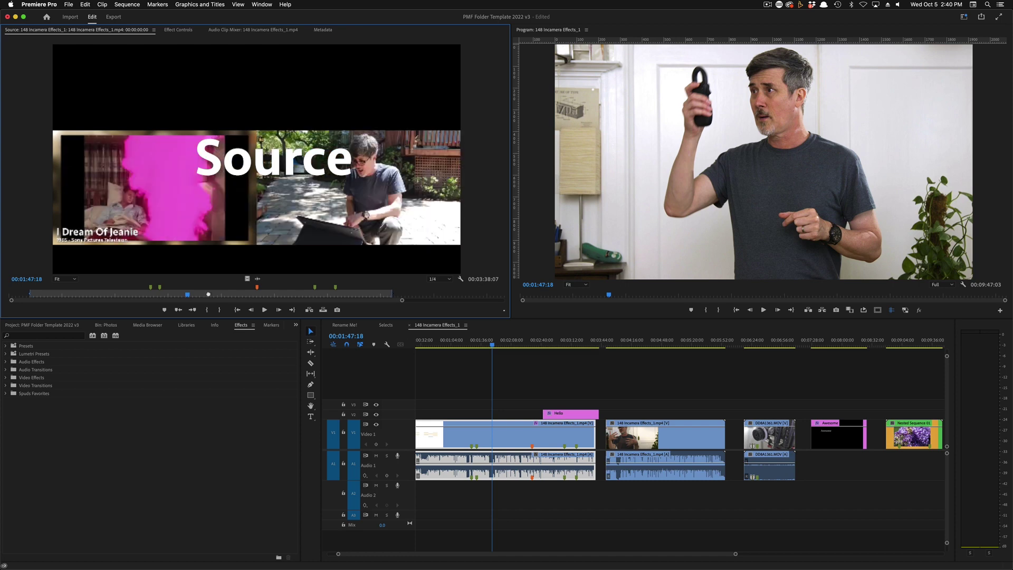
key("shift+r")
left_click_drag(209, 289, 188, 292)
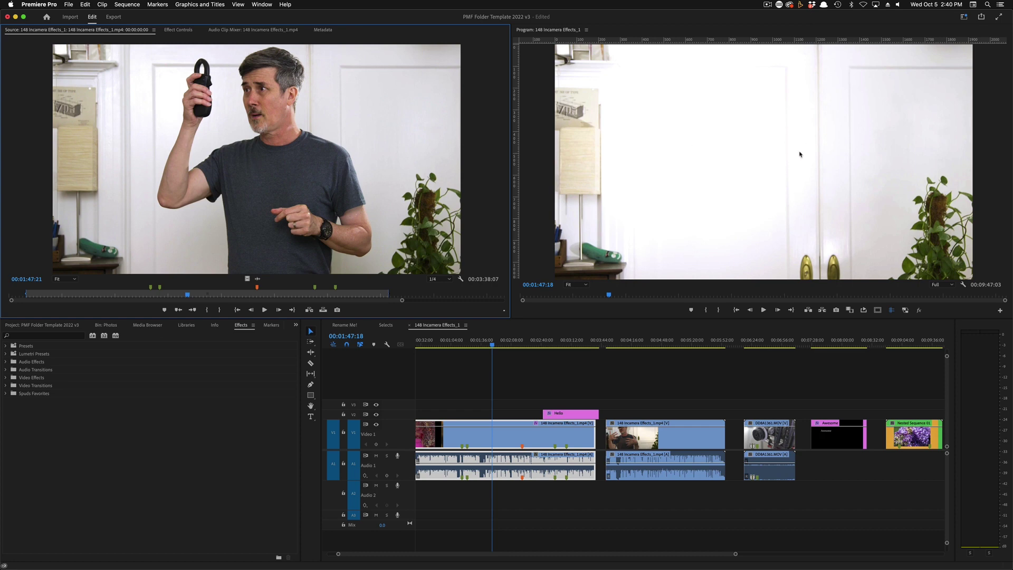
Step: Add a sequence marker at 00:03:00:02 in the Program Monitor
left_click(751, 153)
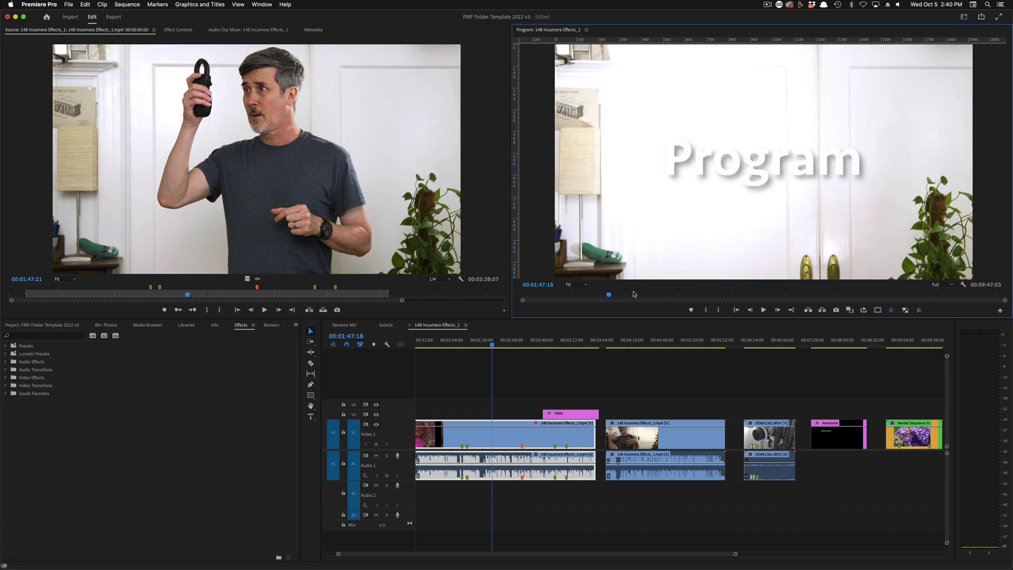
left_click_drag(554, 298, 657, 307)
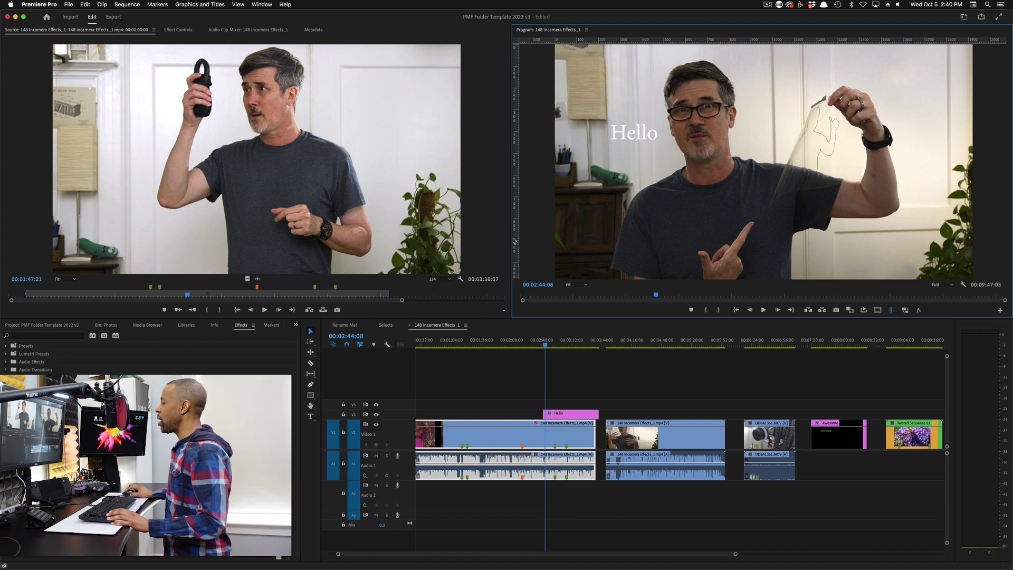
left_click_drag(656, 296, 671, 297)
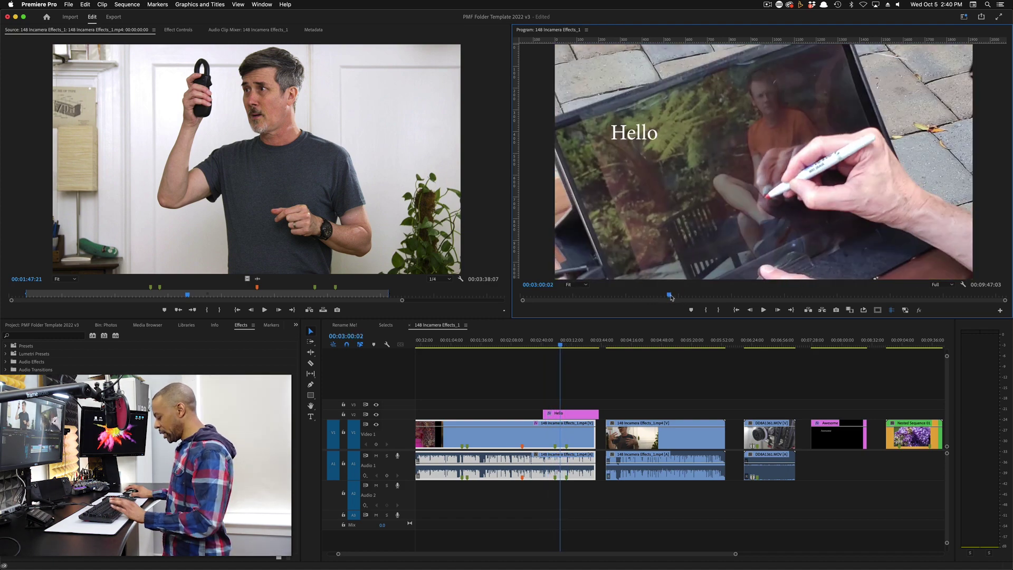
key("m")
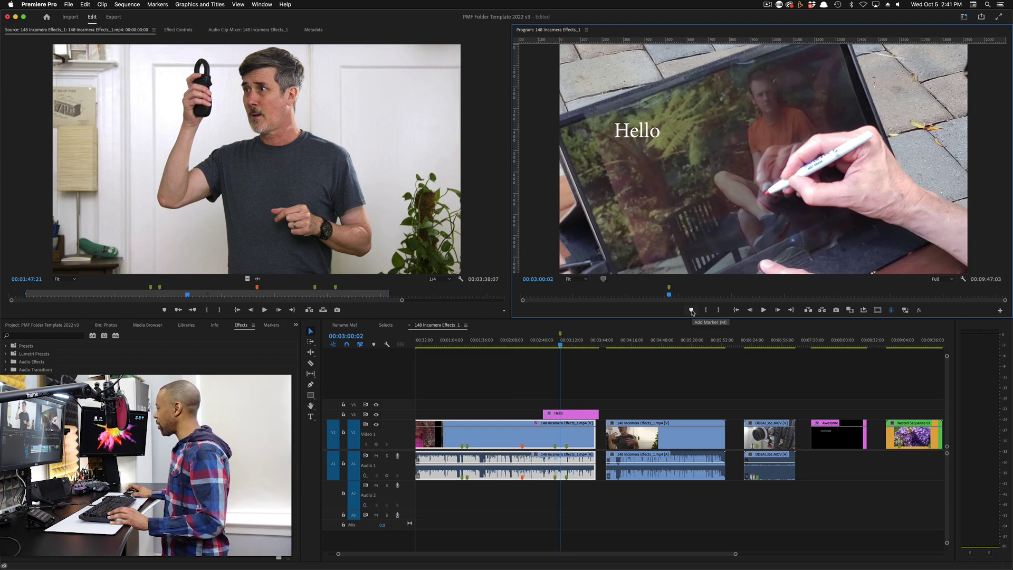
key("alt+super")
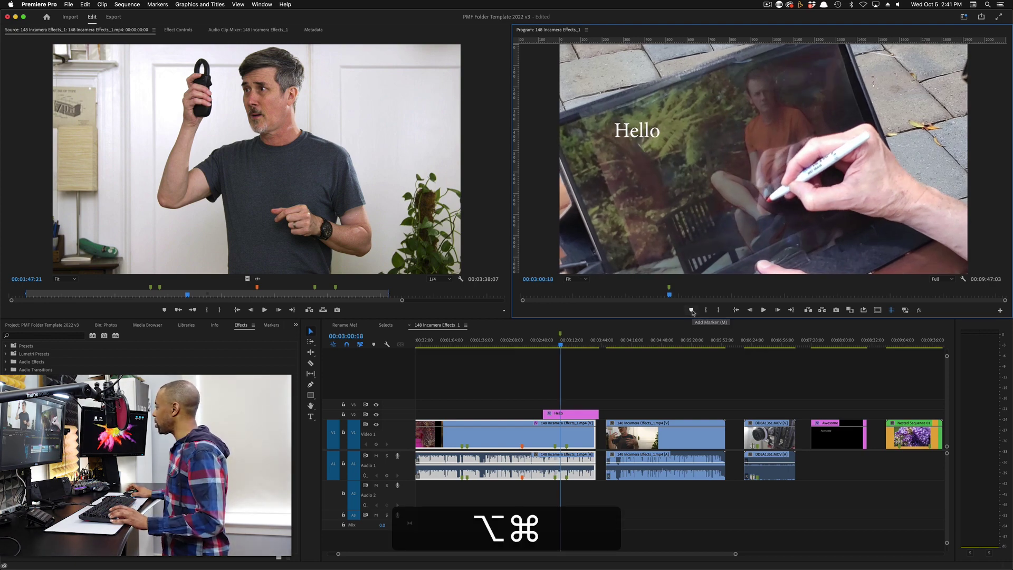
key("ctrl")
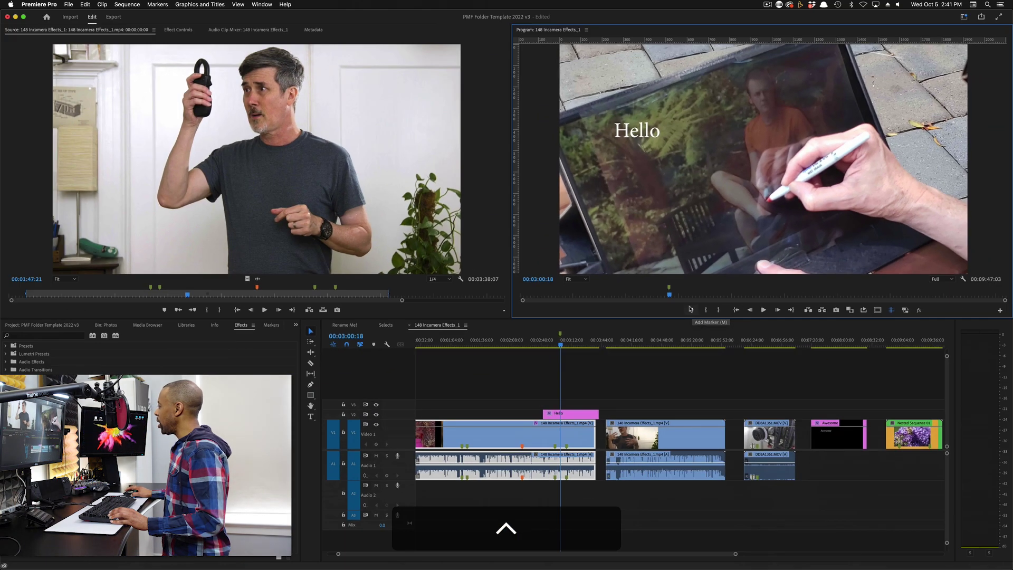
Step: Add another sequence marker at 00:04:10:28 in the Program Monitor, over the second clip
left_click(680, 297)
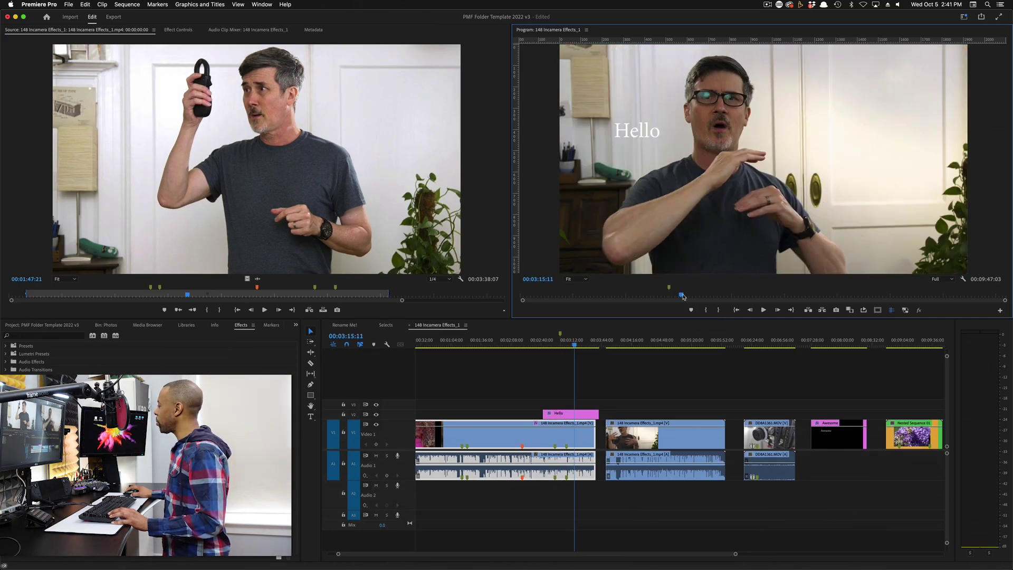
left_click_drag(680, 297, 678, 297)
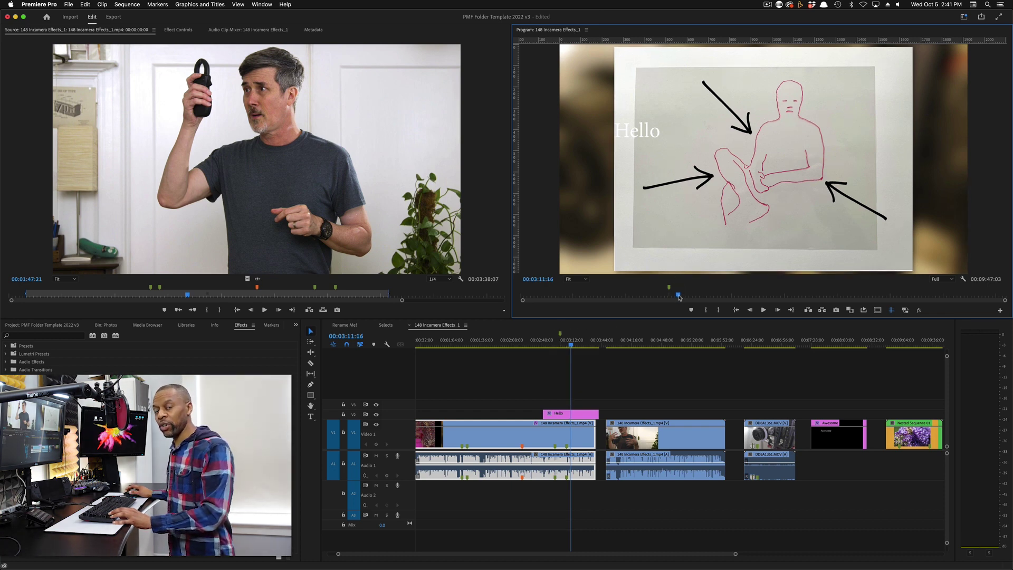
left_click_drag(680, 299, 729, 299)
key("space")
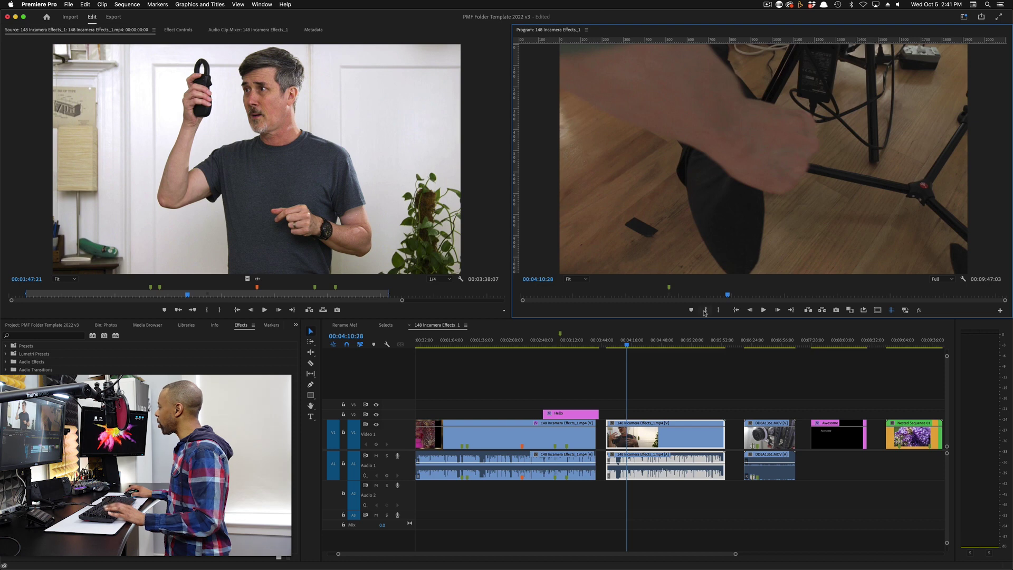
left_click(692, 310)
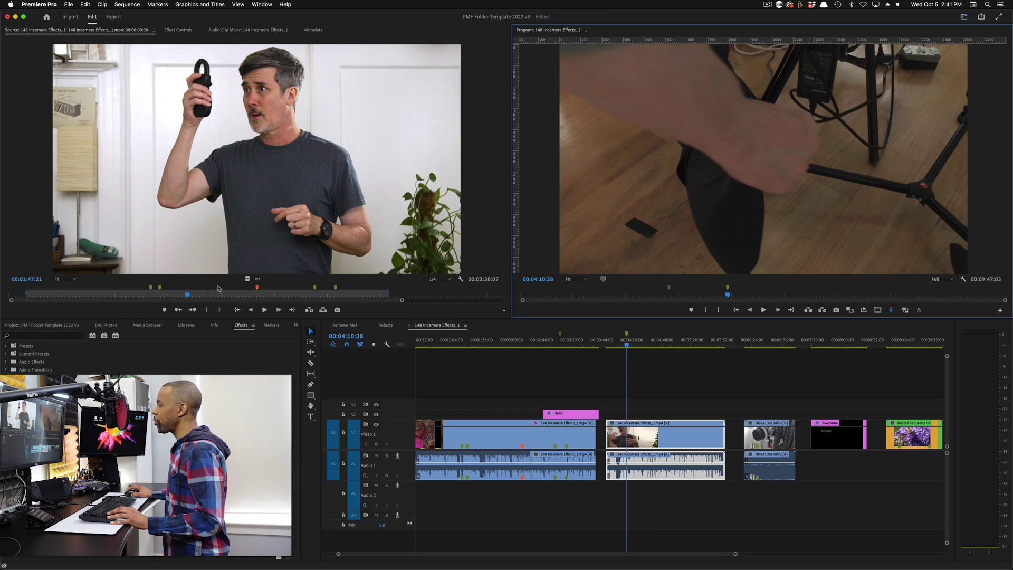
Step: Add a clip marker at 00:01:54:26 to the first clip in the Source Monitor
left_click_drag(195, 299, 201, 297)
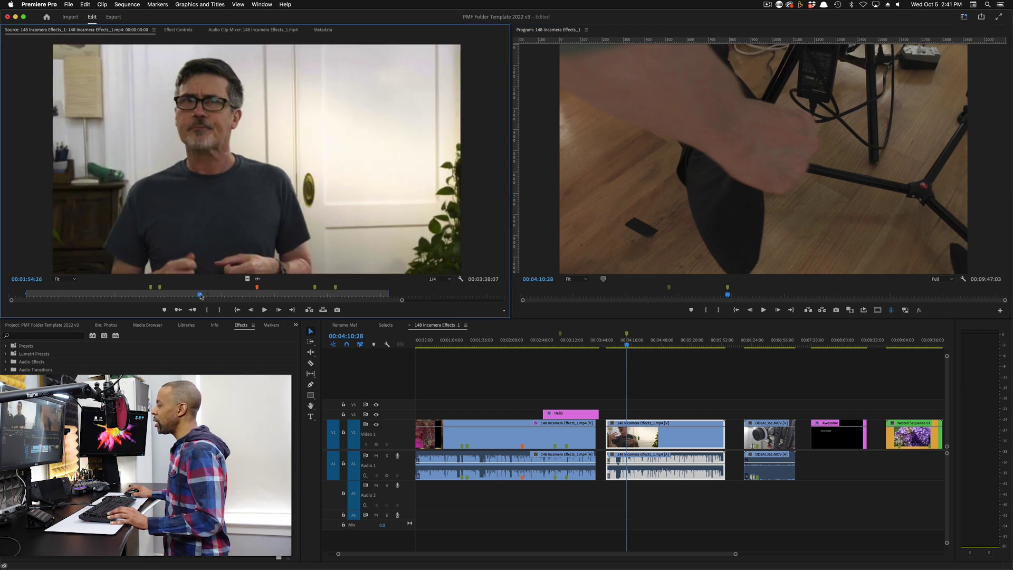
left_click(164, 311)
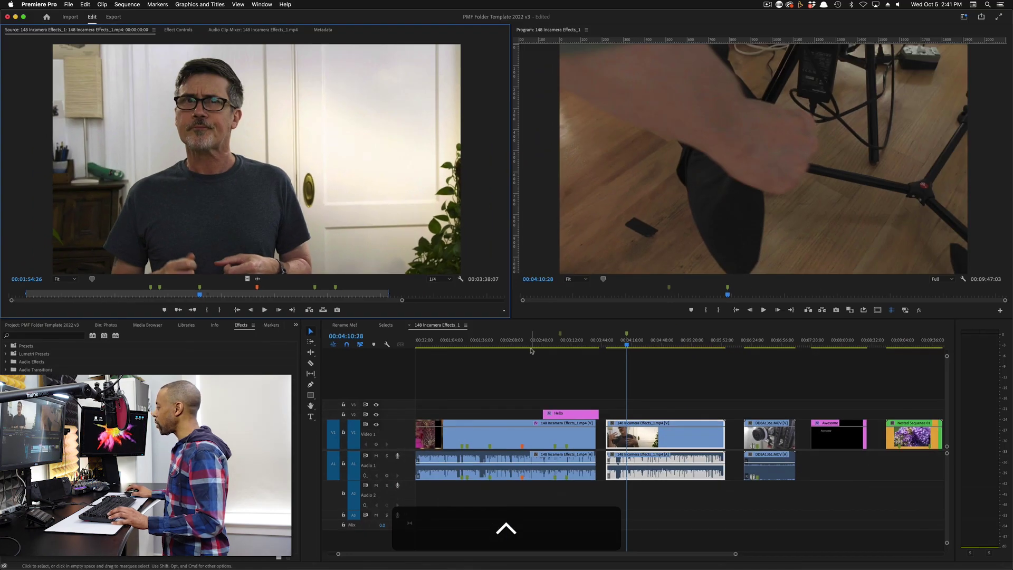
Step: Load the second clip at 00:05:04:16 of the sequence into the Source Monitor and add a clip marker at its 00:05:38:09
left_click(653, 346)
left_click_drag(656, 346, 677, 346)
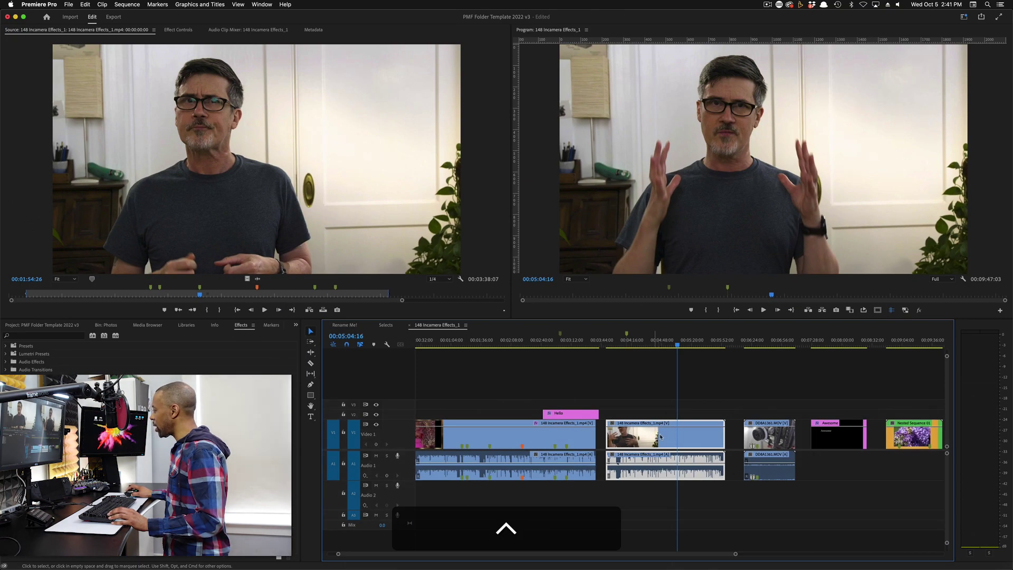
double_click(673, 435)
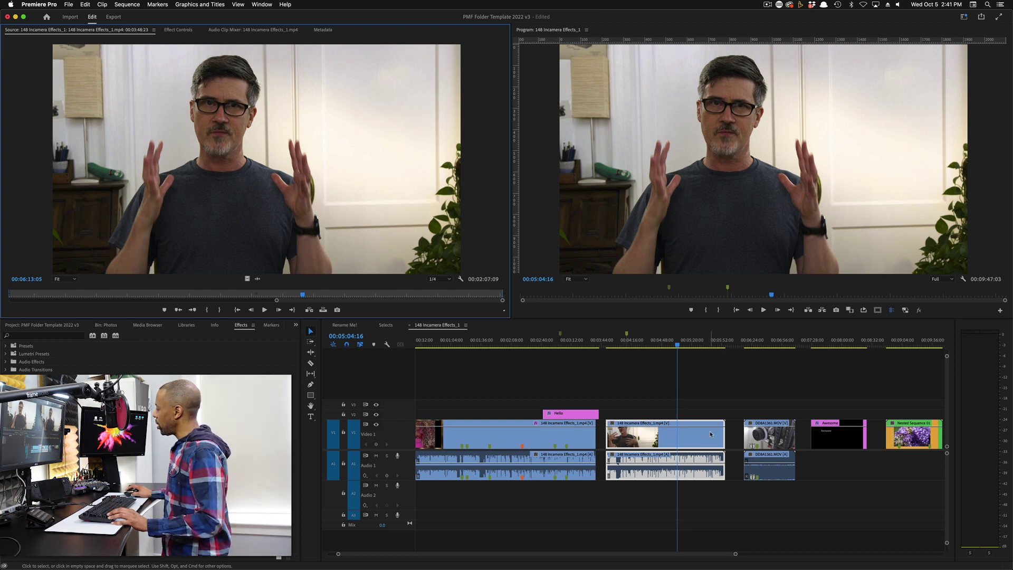
mouse_move(166, 295)
left_mouse_down()
mouse_move(215, 297)
mouse_move(169, 299)
left_mouse_up()
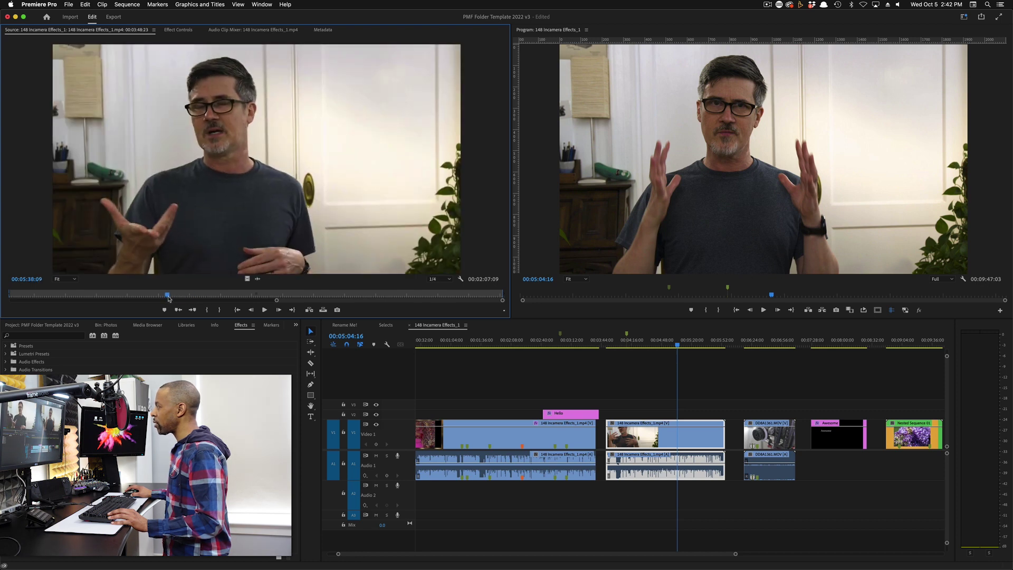
key("m")
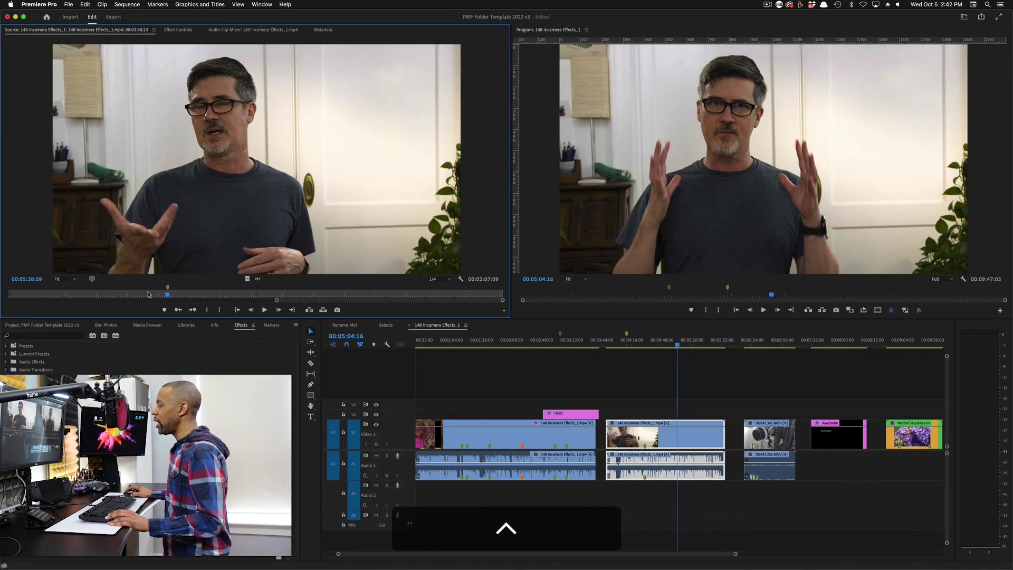
Step: Move the source playhead off and back onto the new clip marker to check the marker indicator, stepping a few frames past it
left_click(218, 303)
left_click_drag(170, 297, 172, 297)
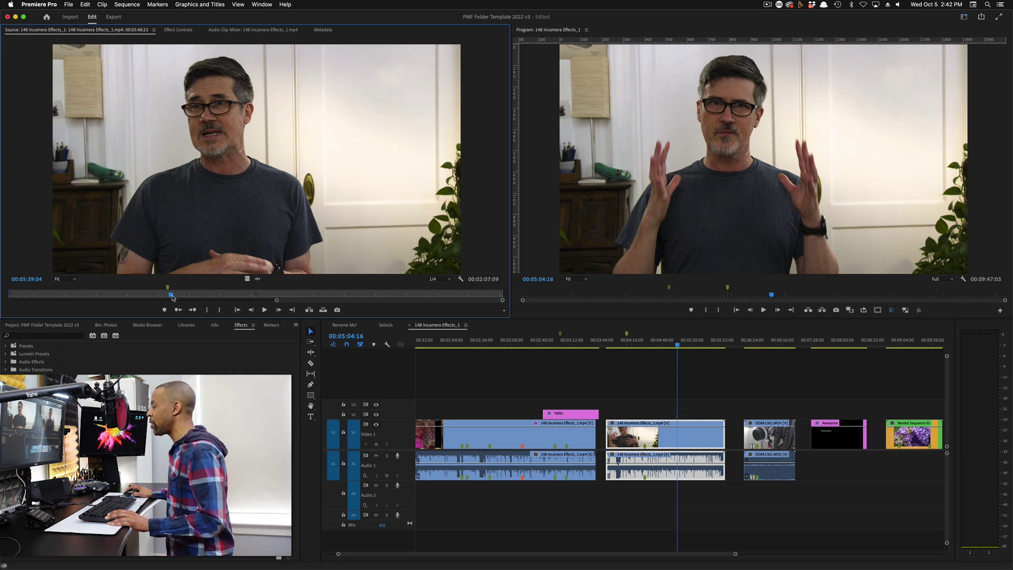
left_click_drag(172, 297, 169, 297)
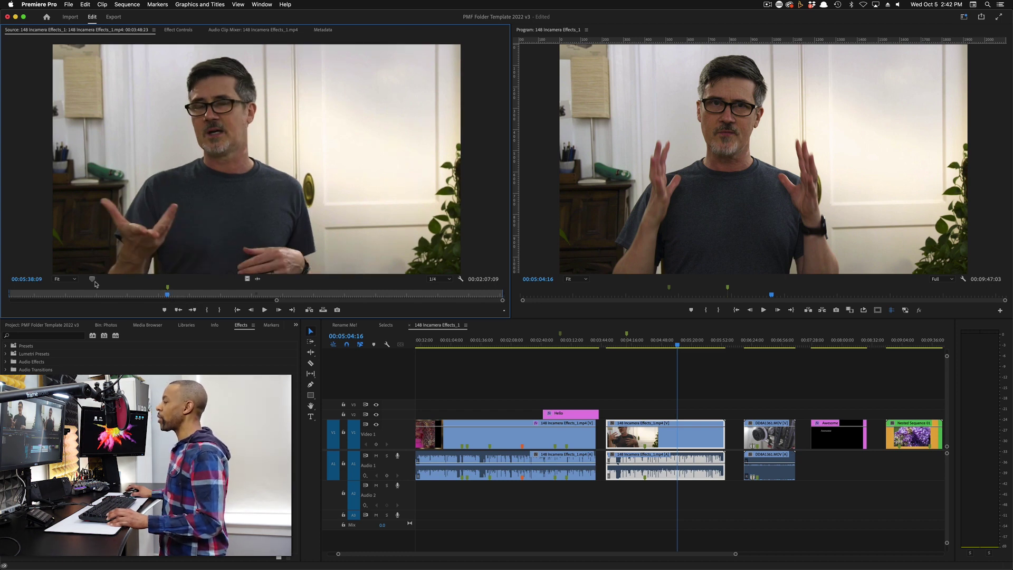
key("shift")
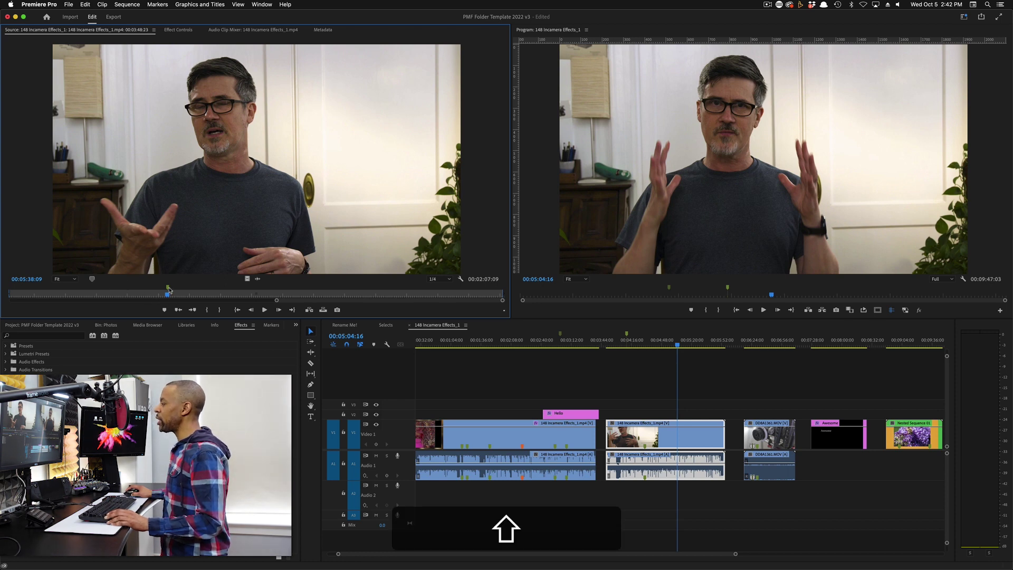
key("Right")
key("Right")
key("Right")
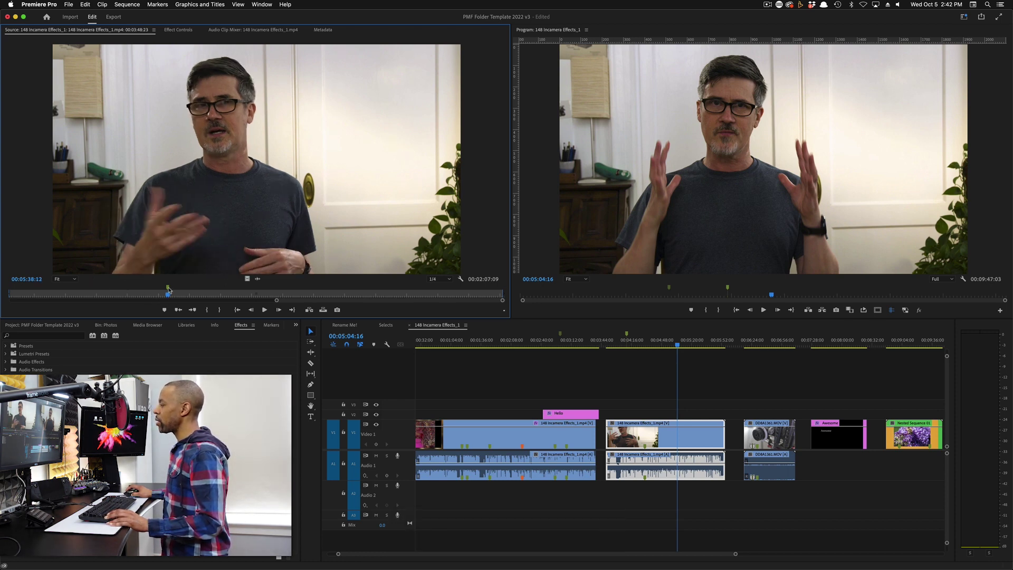
Step: Open the second clip's marker for editing, name it "Markie Marker" and enter the comment "This is the best marker ever."
double_click(168, 288)
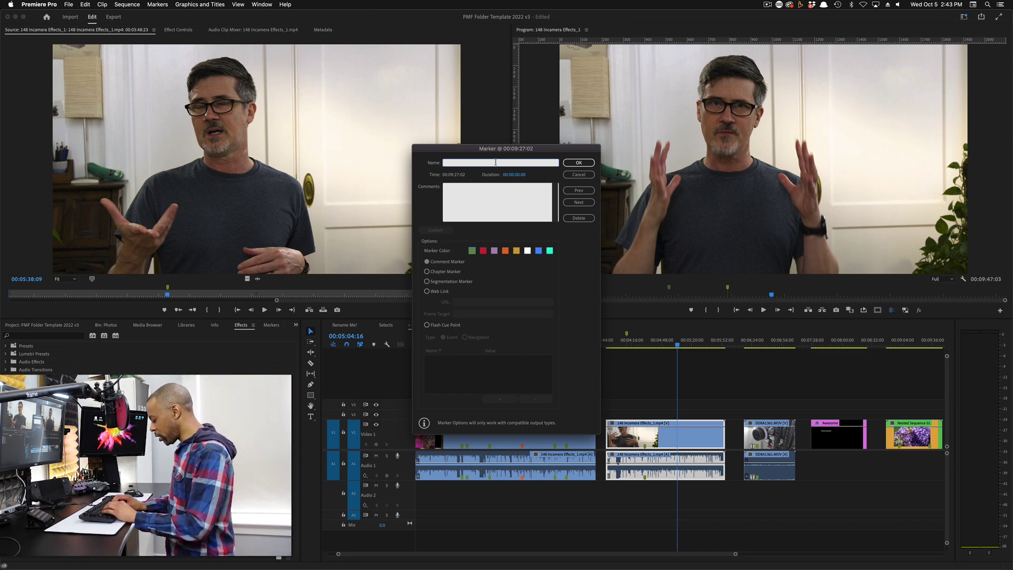
key("shift")
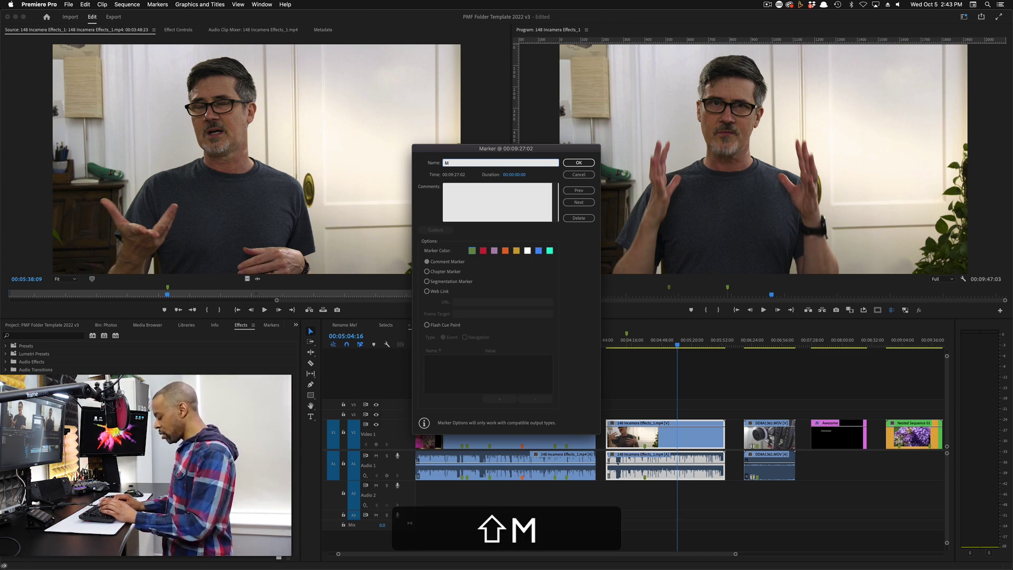
type("arkie Marker")
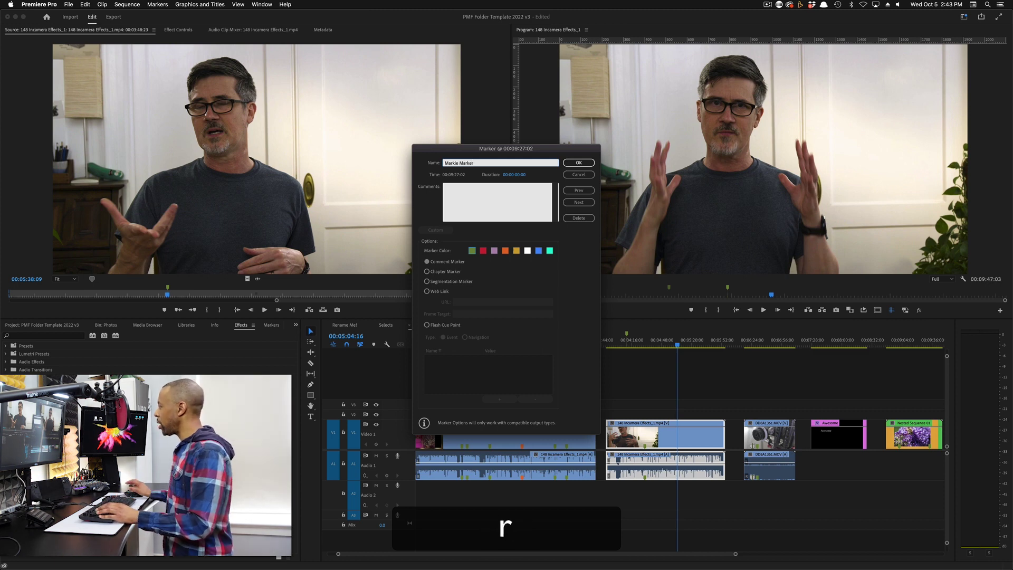
left_click(480, 206)
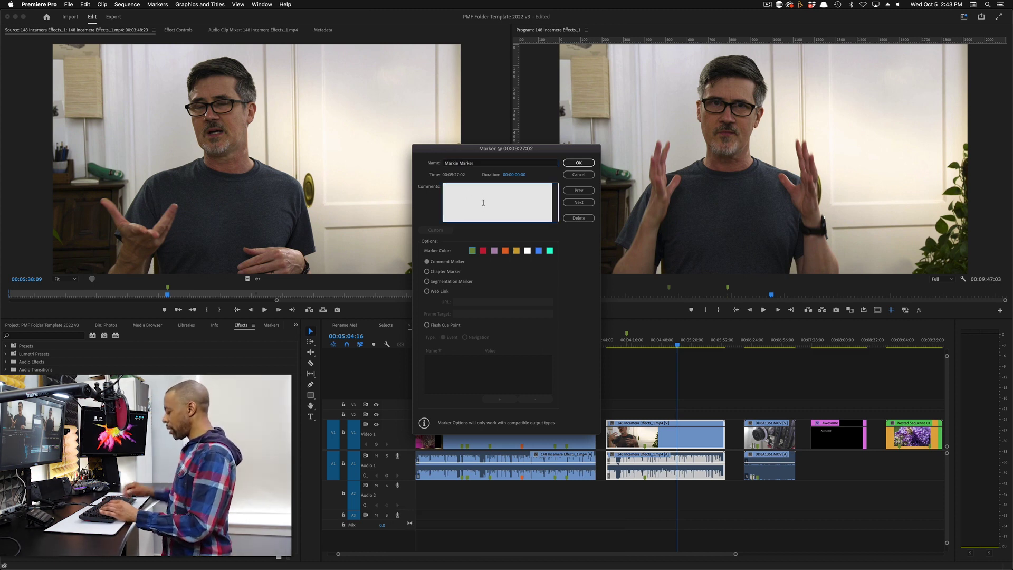
type("This is t")
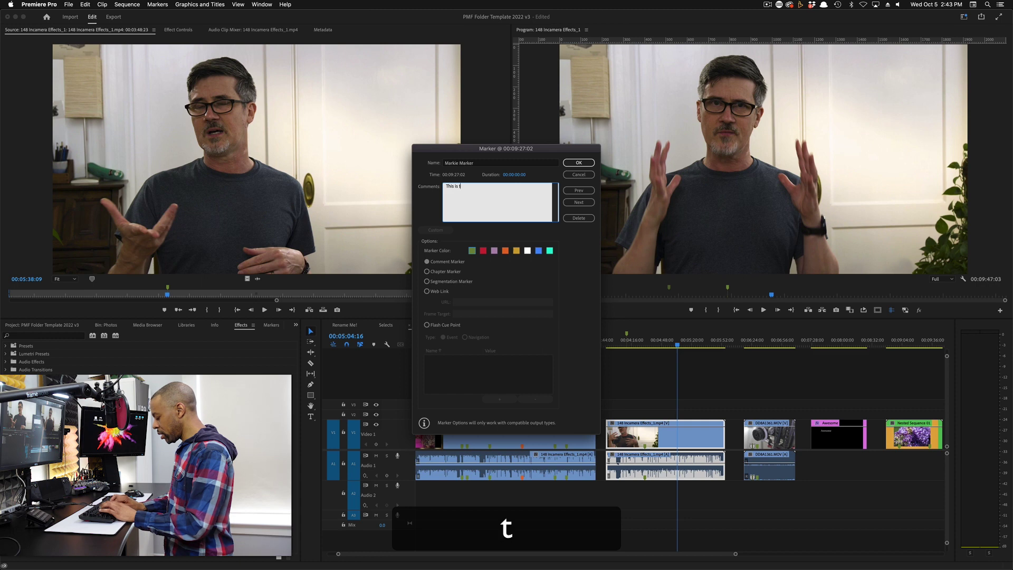
type("he best mar")
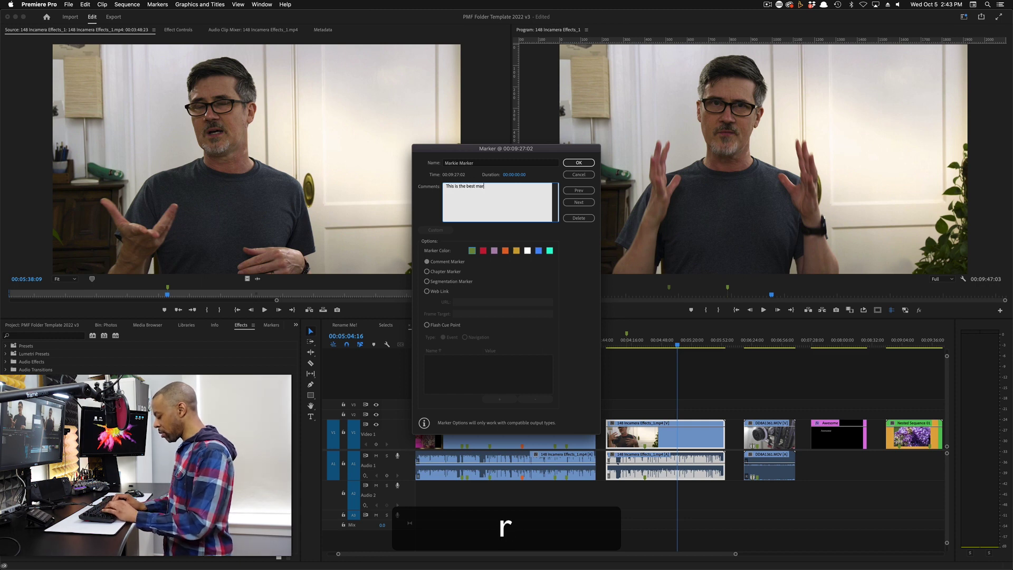
type("ker ever")
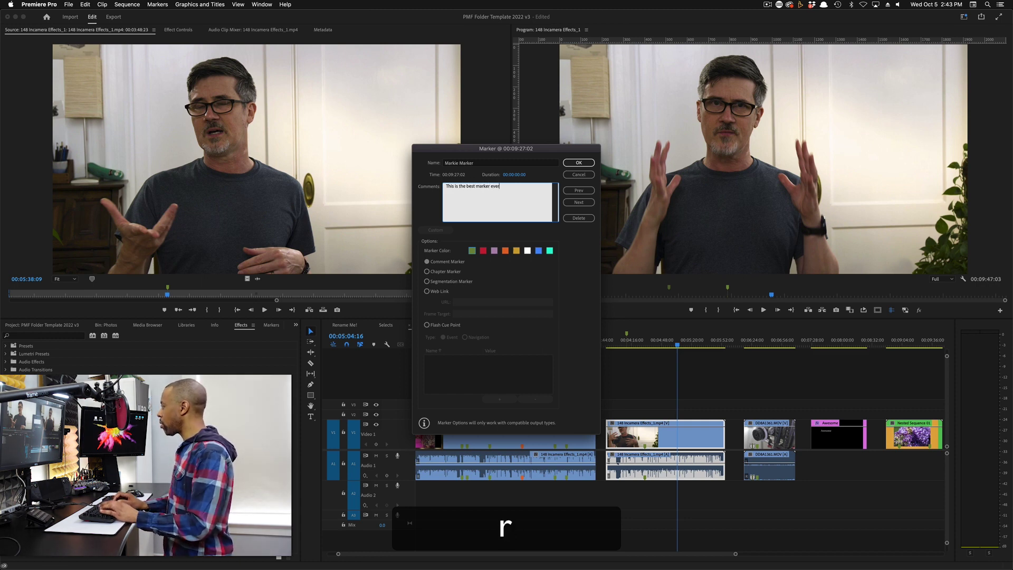
type(".")
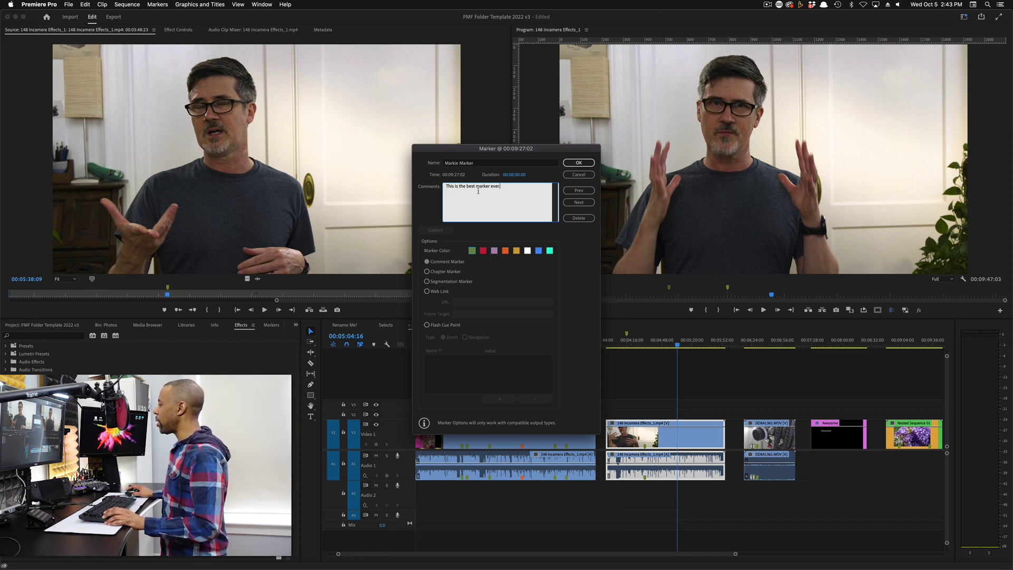
Step: Set the type of the marker being edited to Chapter Marker
left_click(437, 264)
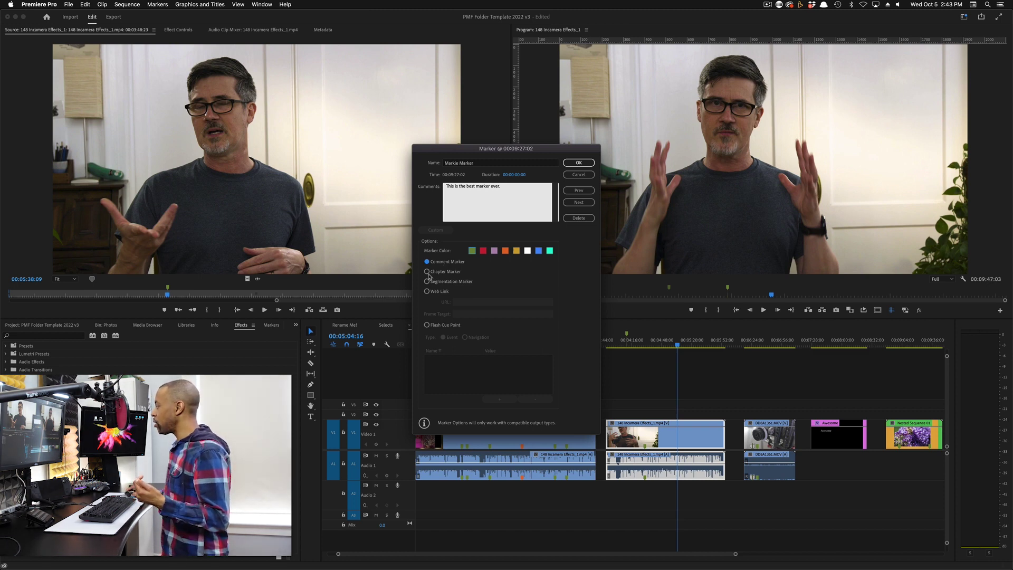
left_click(428, 272)
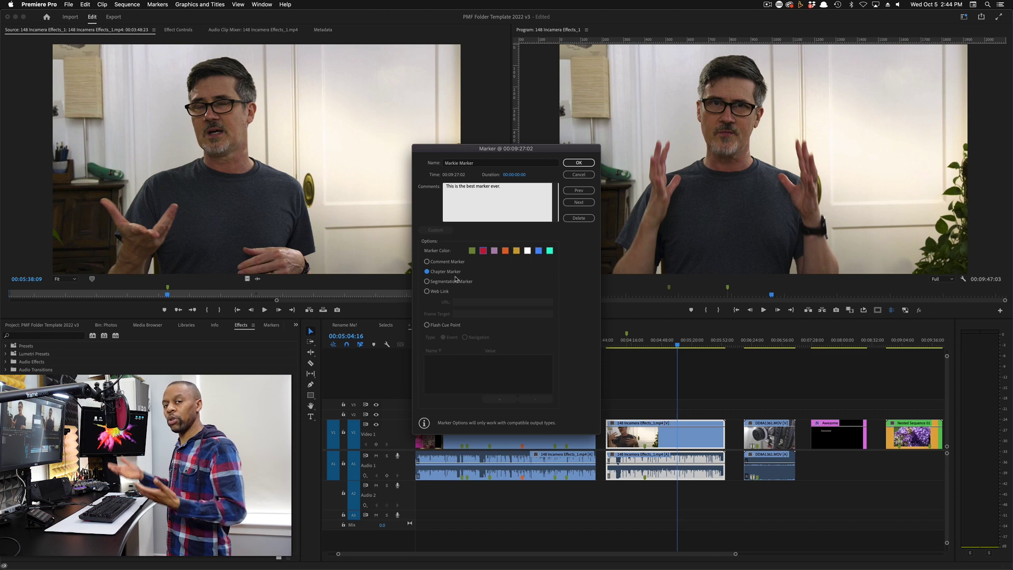
Step: Try the Segmentation Marker, Web Link and Comment Marker types for the marker being edited
left_click(455, 281)
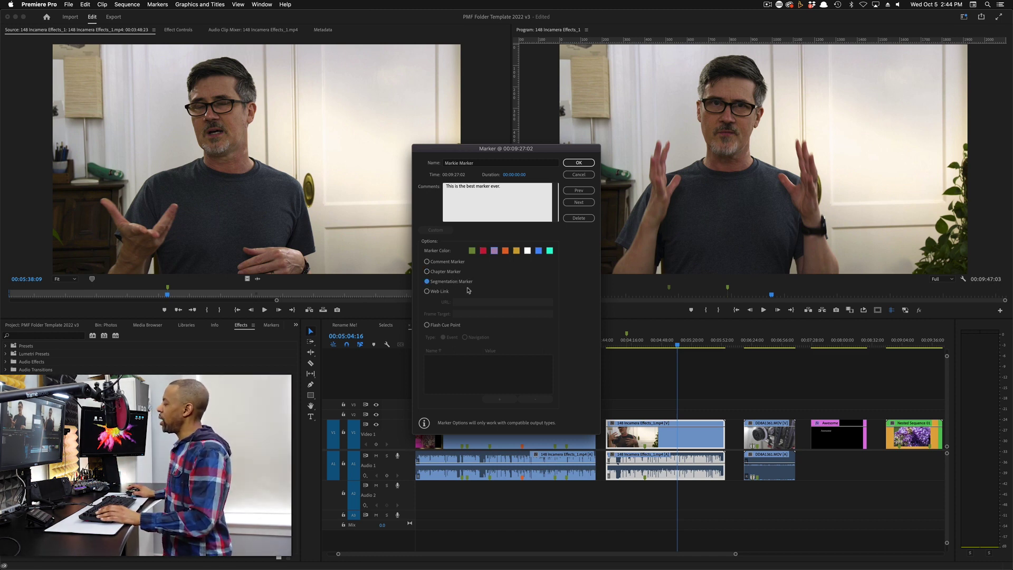
left_click(427, 292)
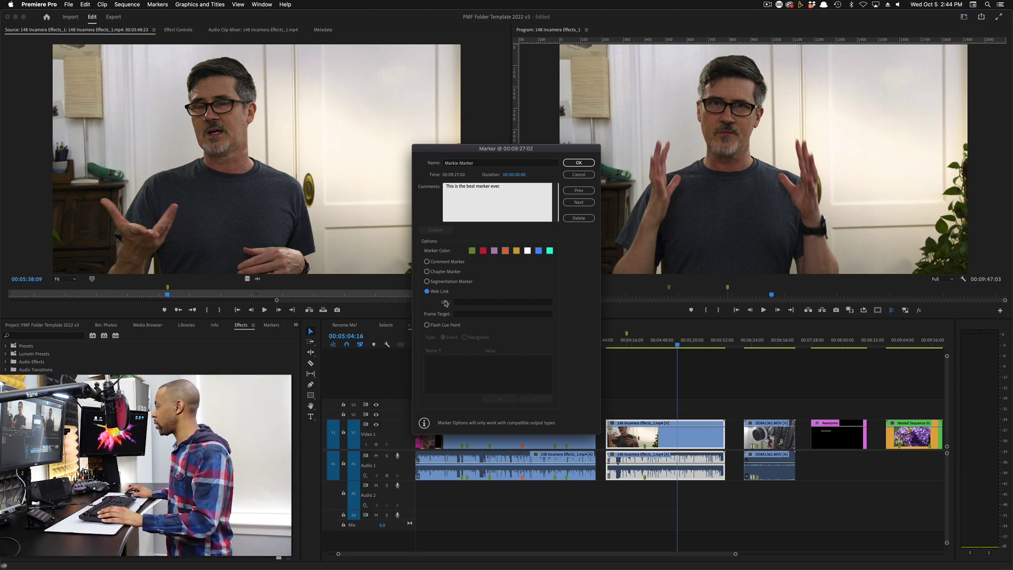
left_click(427, 262)
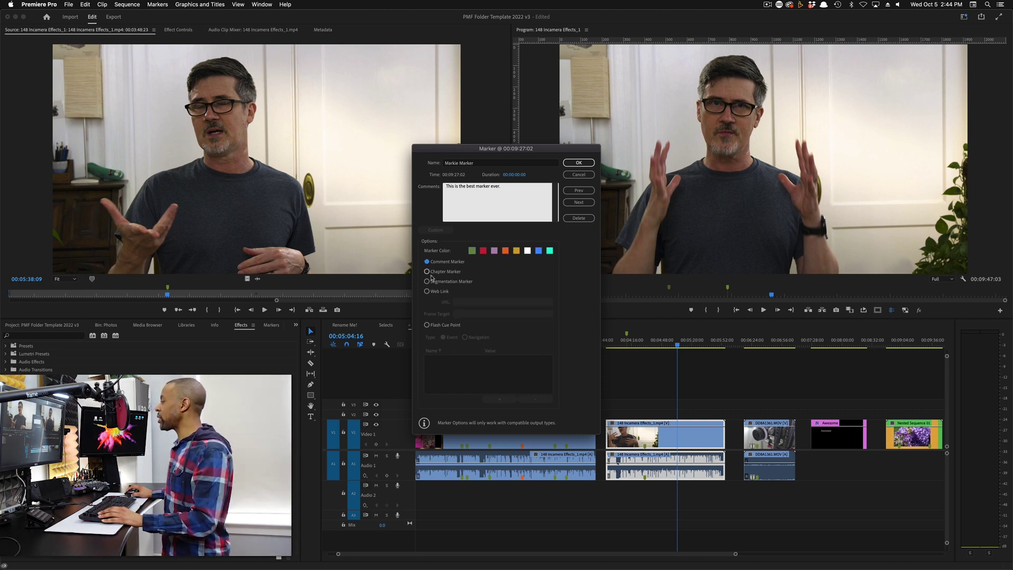
left_click(427, 281)
Step: Set the edited marker's type to Comment Marker and its color to white, and check its name and comment in the Source Monitor
left_click(428, 262)
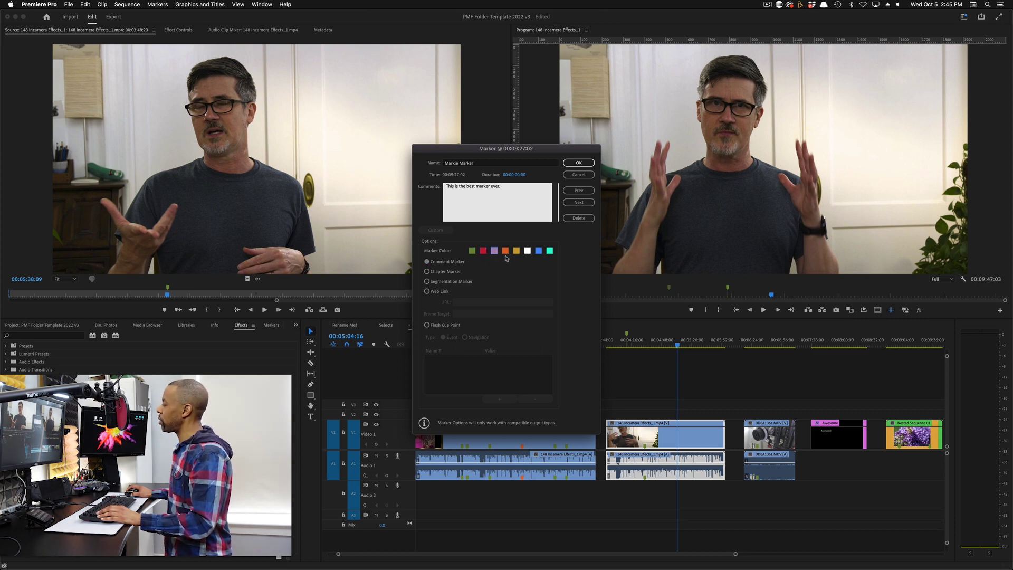
left_click(527, 251)
left_click(578, 163)
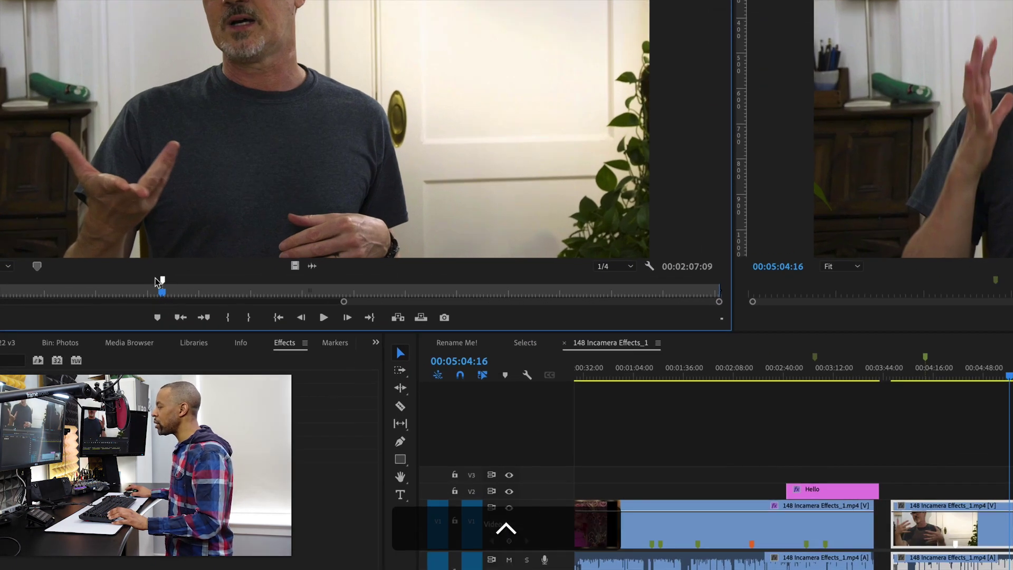
mouse_move(167, 293)
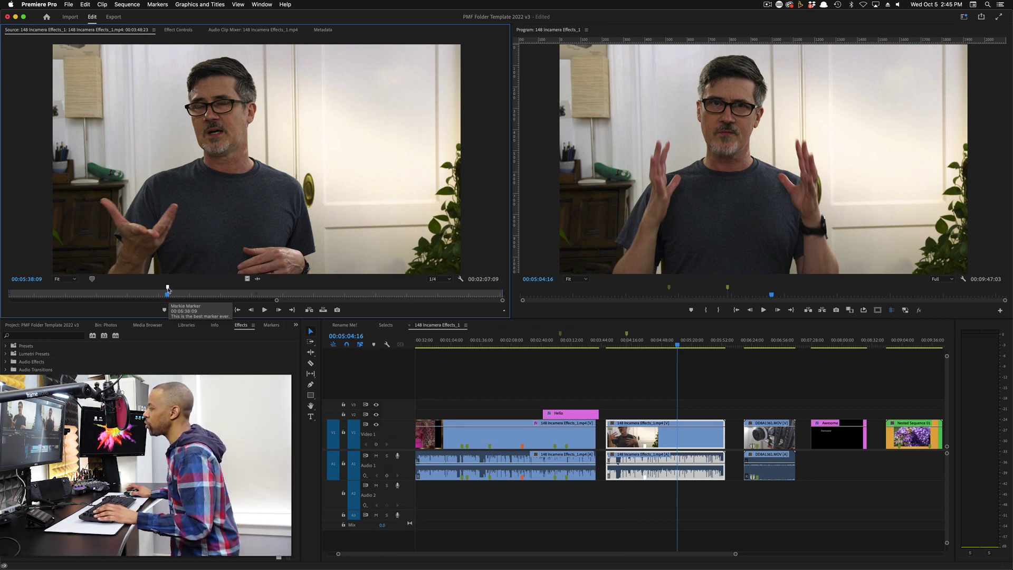
mouse_move(168, 289)
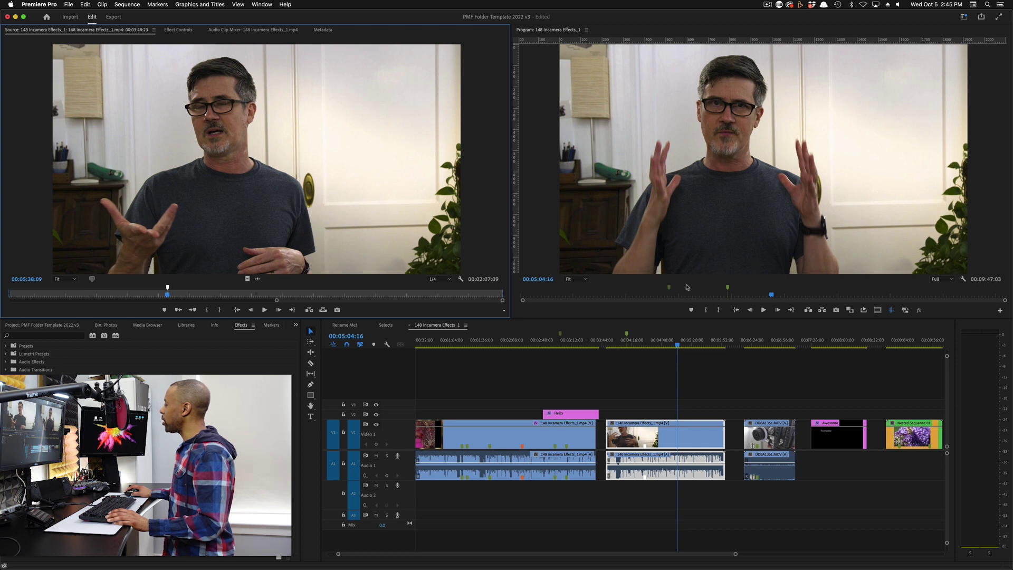
Step: Open the settings of the sequence marker at 00:04:10:28 and close them without making changes
left_click(645, 295)
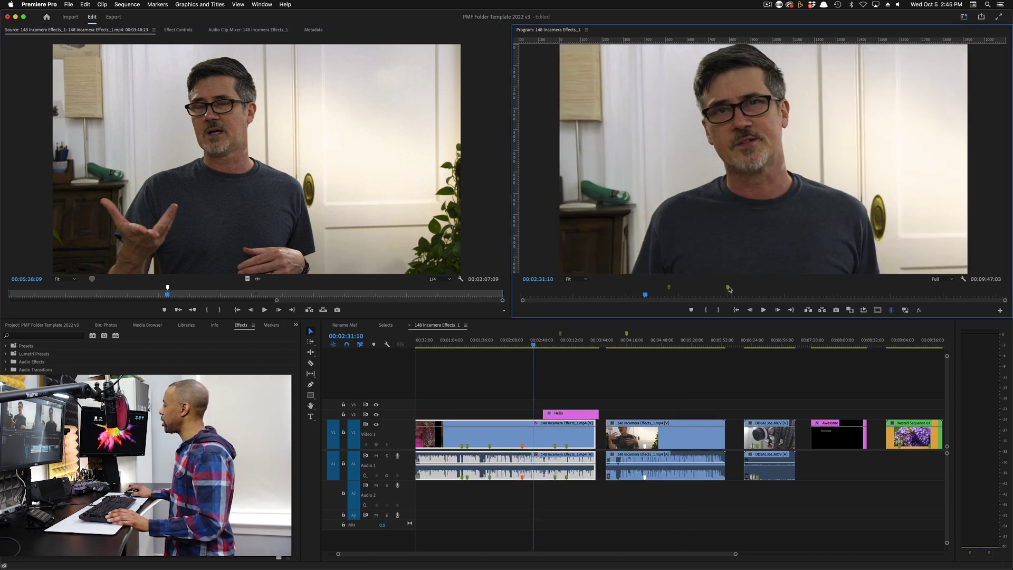
double_click(729, 289)
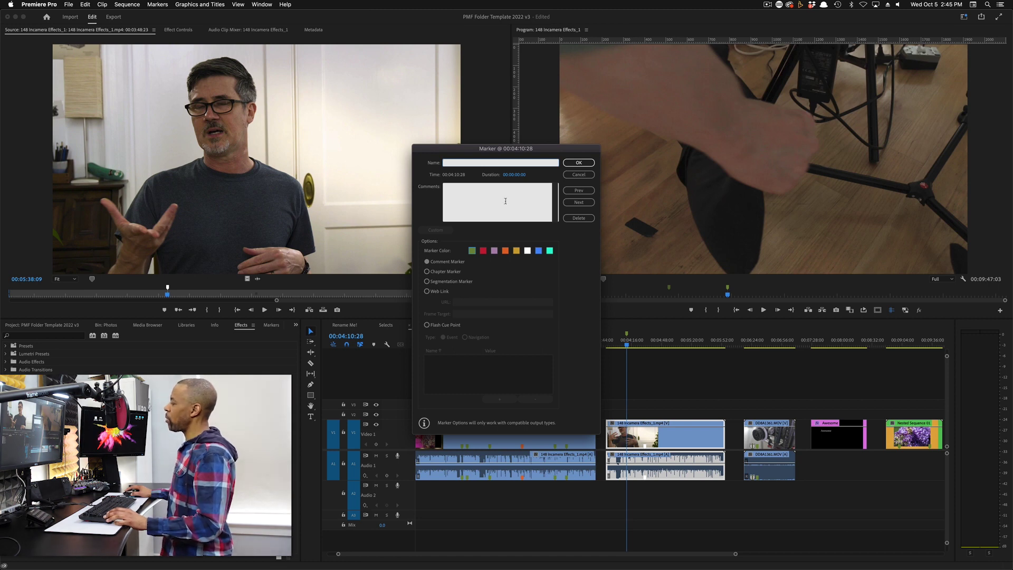
left_click(579, 175)
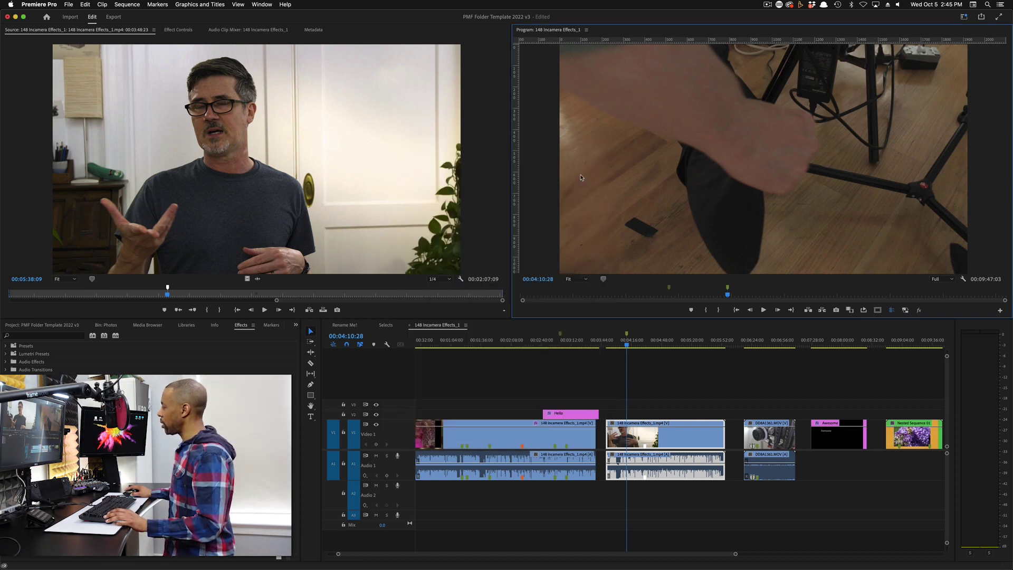
Step: Extend "Markie Marker" in the source clip into a duration marker ending at about 00:05:54:21, and return the playhead to 00:05:38:18
left_click(168, 290)
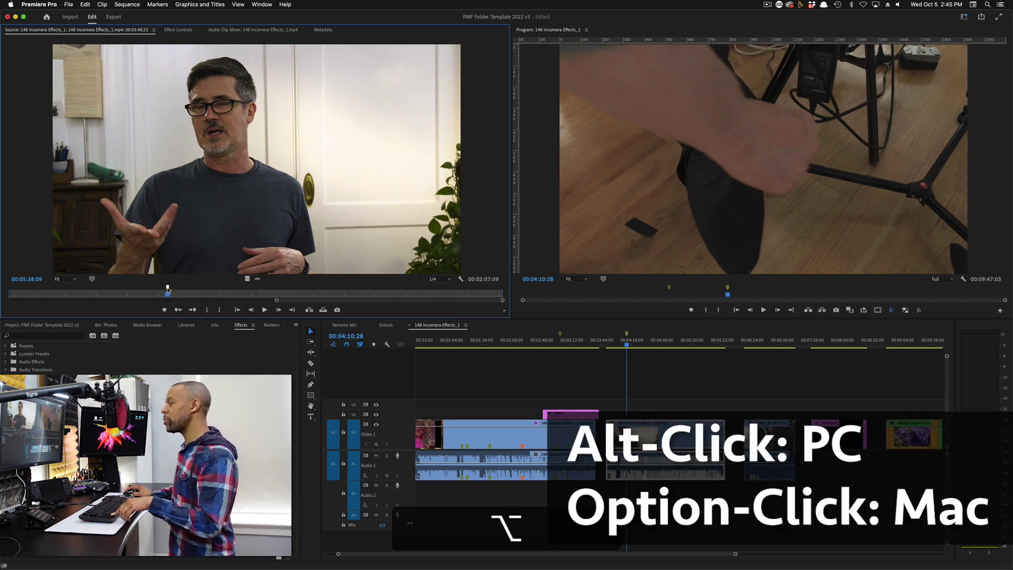
left_click(168, 288, "alt")
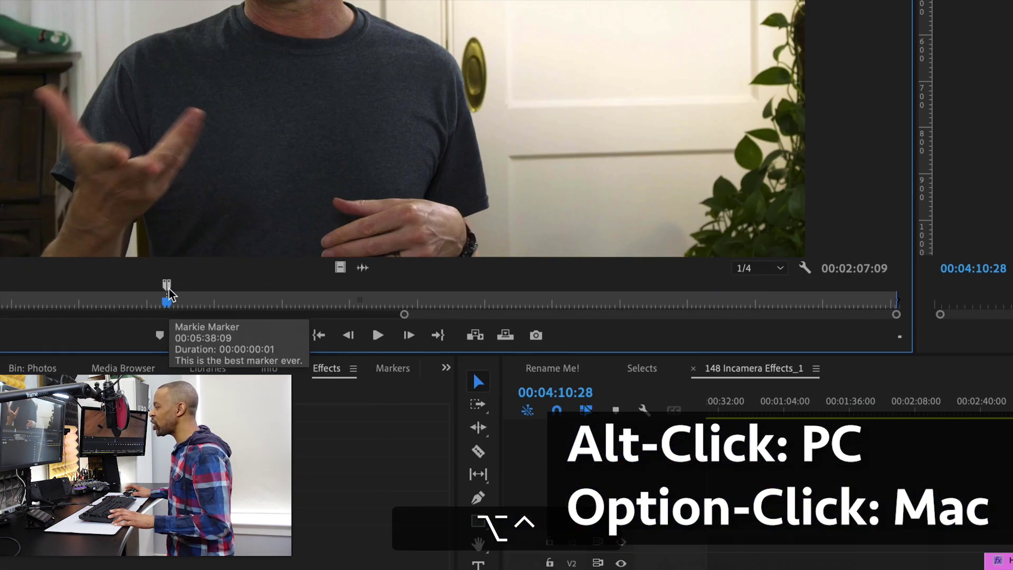
mouse_move(185, 290)
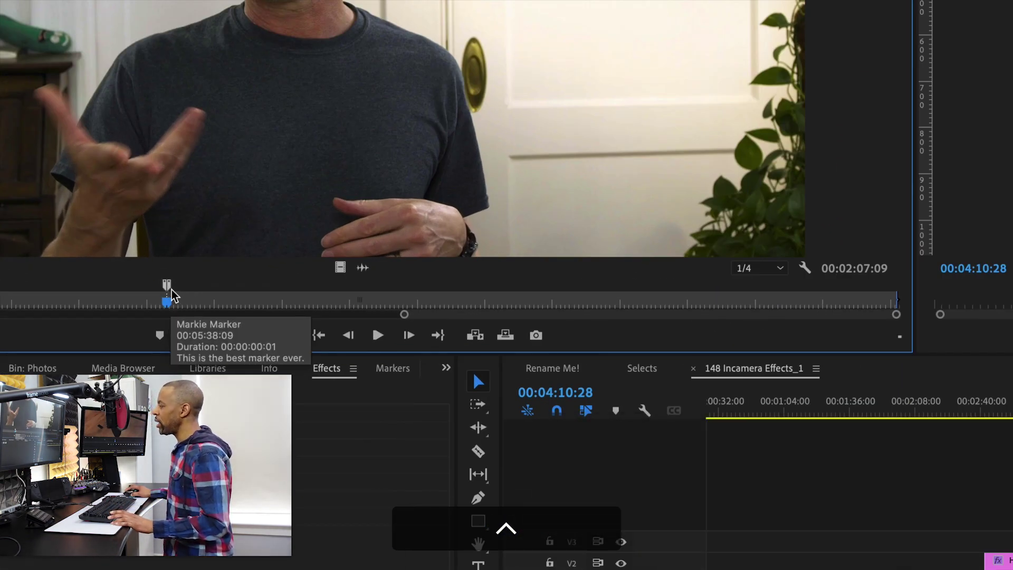
mouse_move(171, 288)
left_mouse_down()
mouse_move(339, 290)
mouse_move(308, 293)
left_mouse_up()
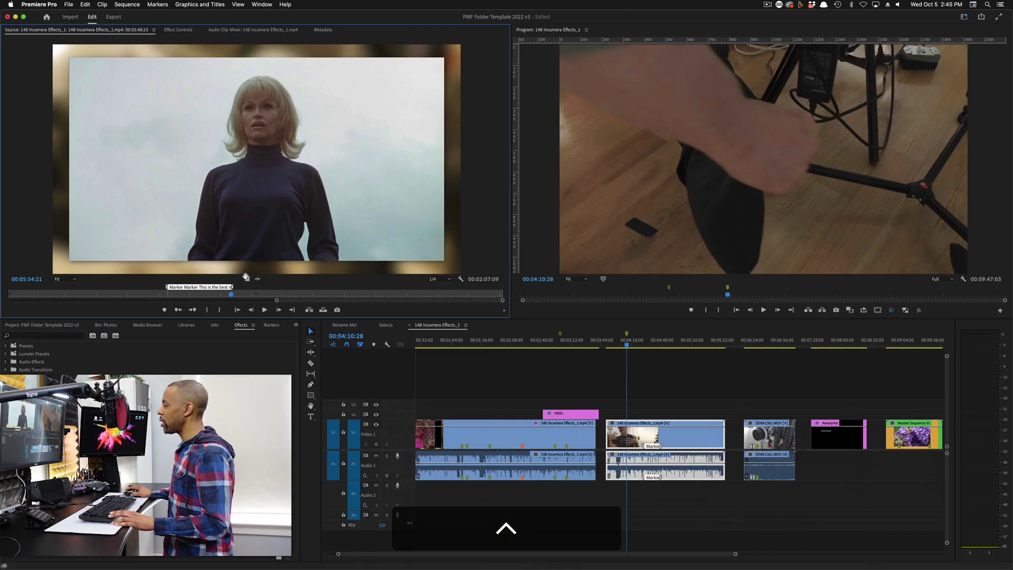
left_click(200, 290)
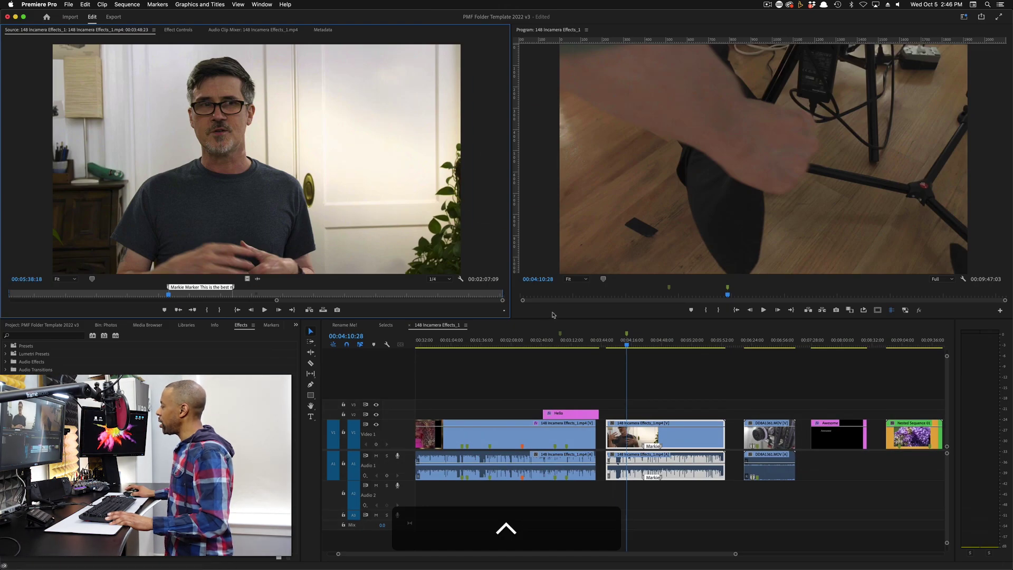
Step: Extend the sequence marker at 00:04:10:28 into a duration marker about 00:00:27:23 long
left_click(630, 294)
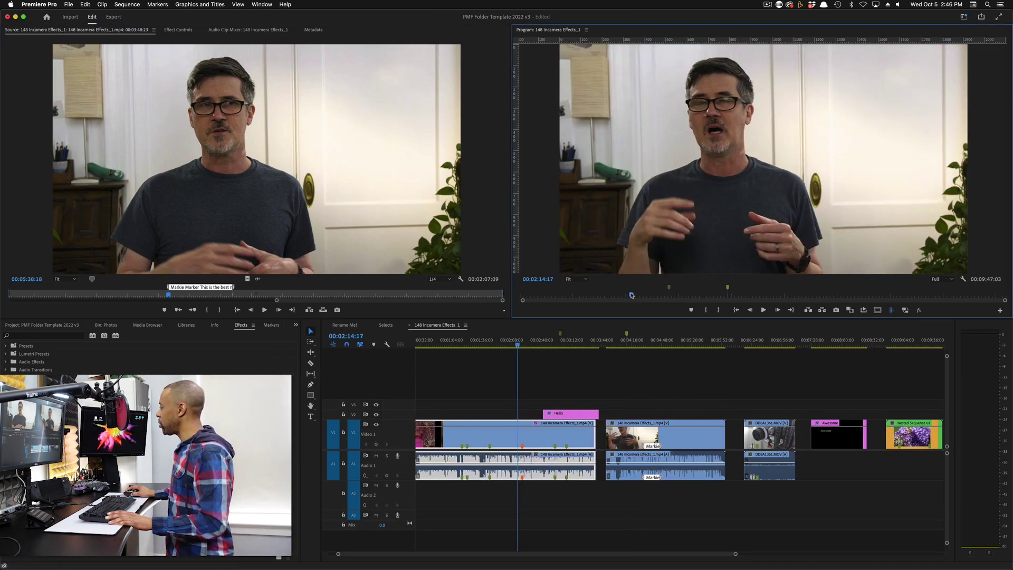
left_click_drag(630, 294, 728, 297)
key("space")
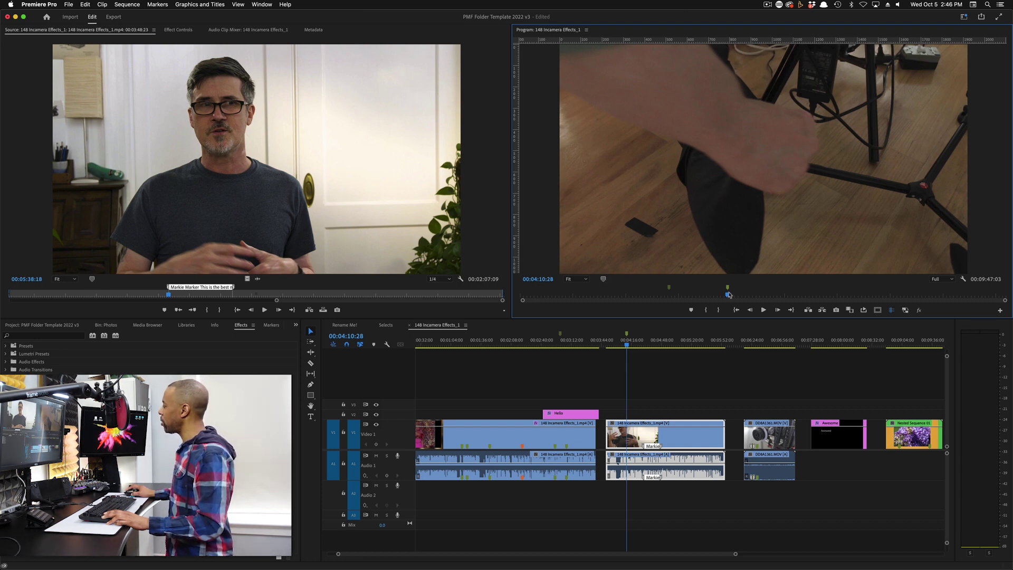
key("alt")
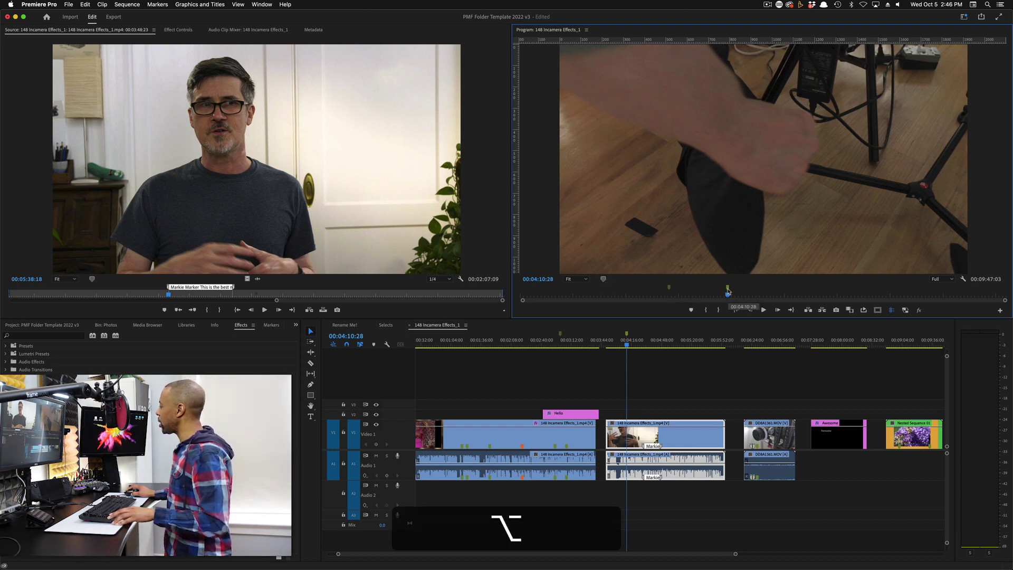
left_click_drag(729, 289, 753, 288)
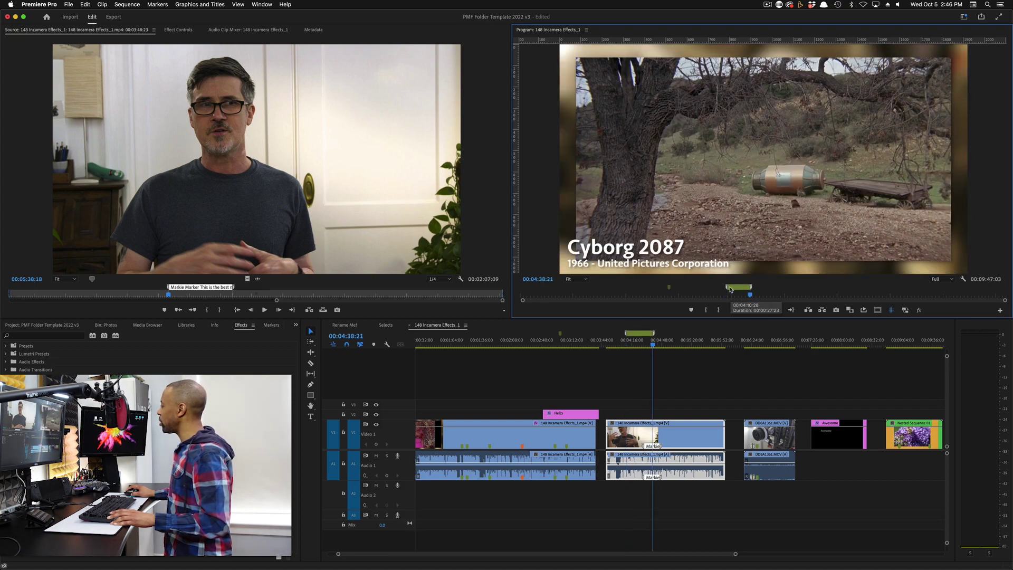
Step: Name the extended sequence marker at 00:04:10:28 "Name" and enter the comment "Decrip"
double_click(732, 289)
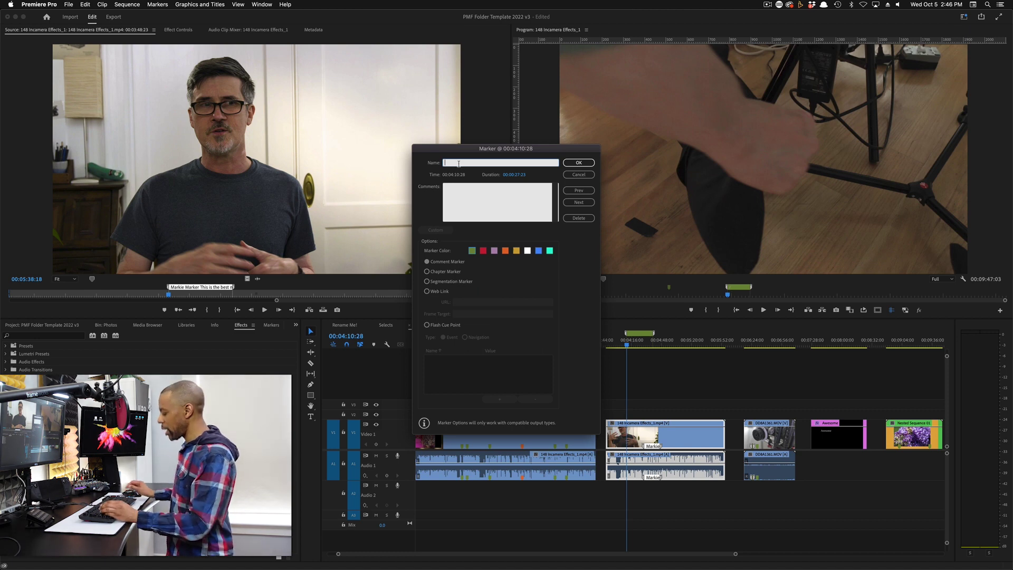
type("Name")
key("Tab")
type("Decrip")
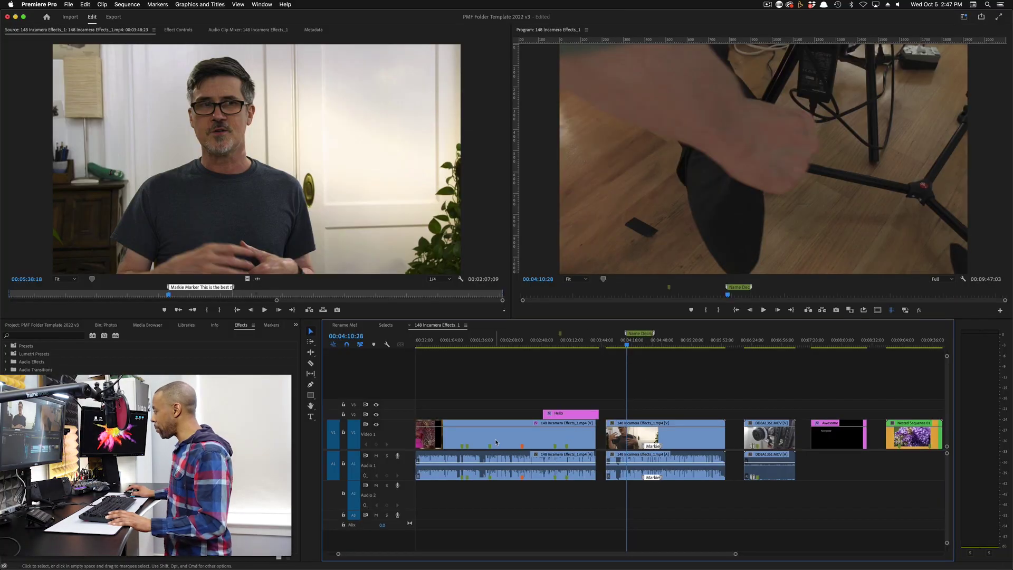
Step: Select the second clip in the sequence and add a clip marker to it at sequence time 00:05:07:01
left_click(655, 436)
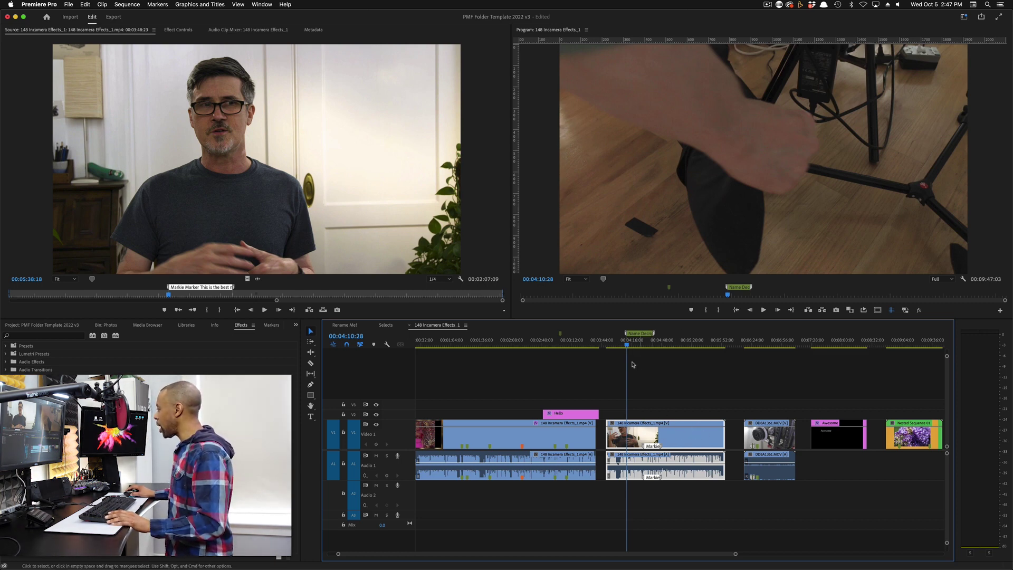
left_click_drag(627, 345, 679, 347)
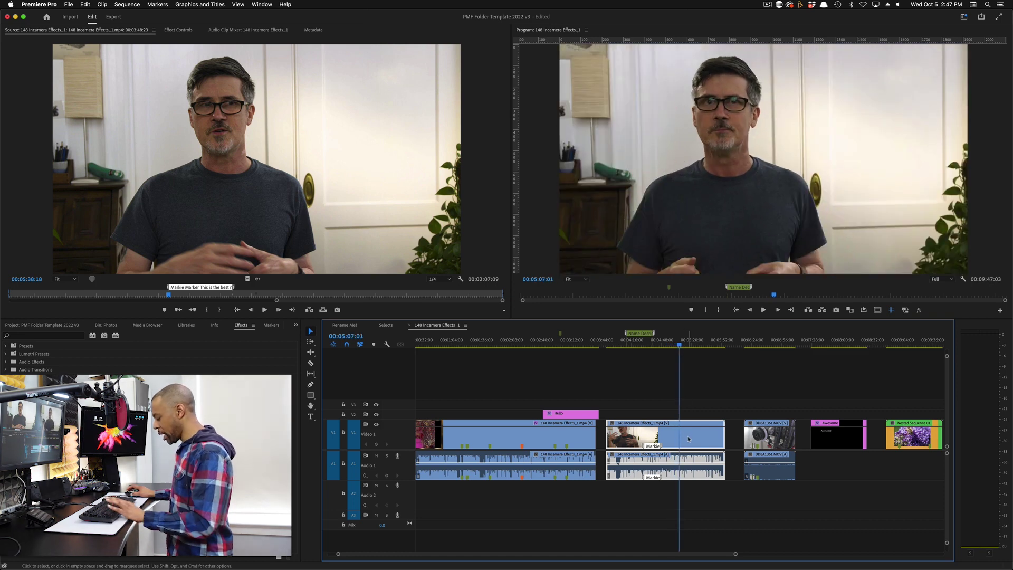
key("m")
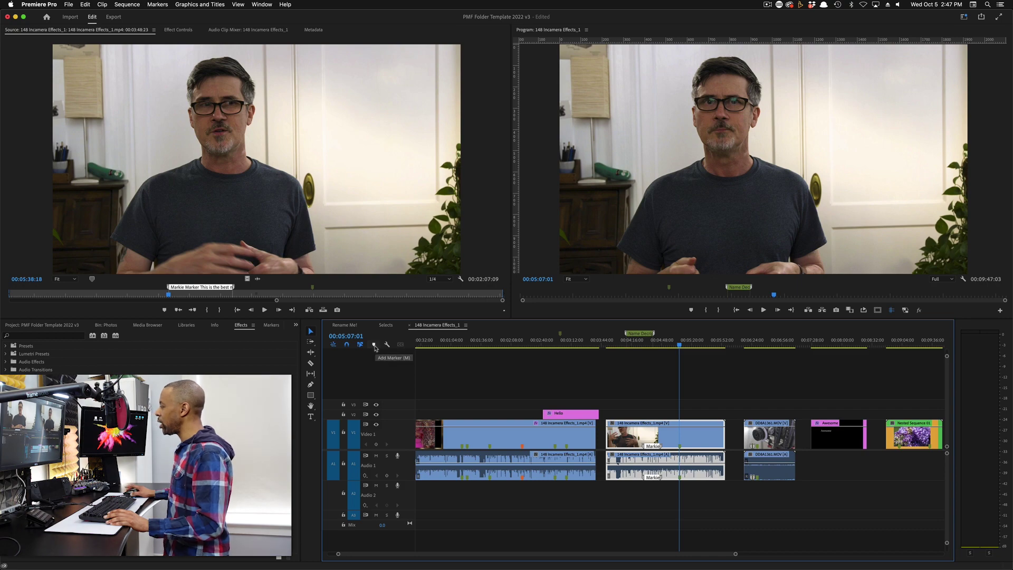
key("ctrl")
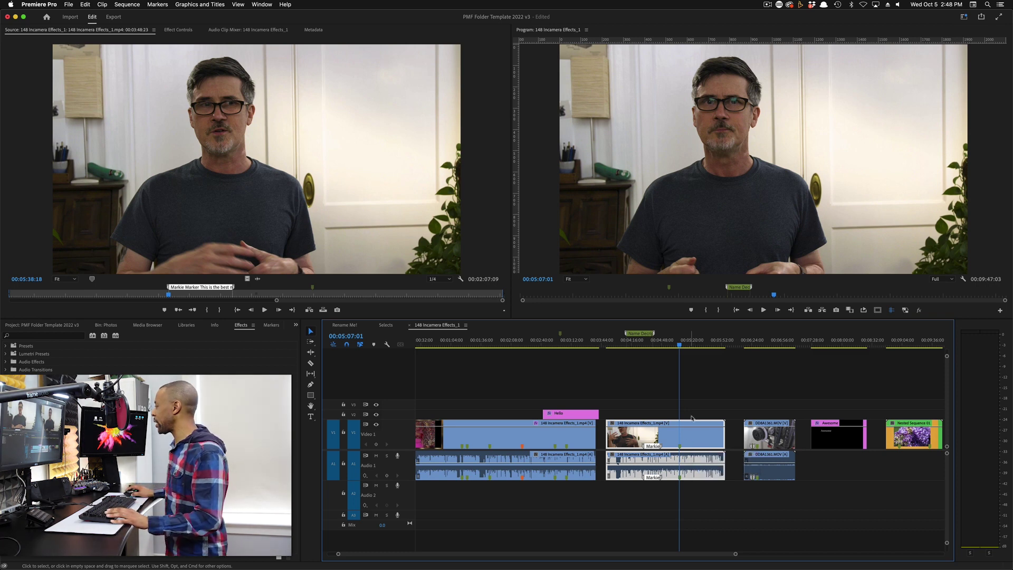
Step: Add a sequence marker at 00:05:07:01 with no clip selected, and move that marker to 00:05:15:01
left_click(711, 383)
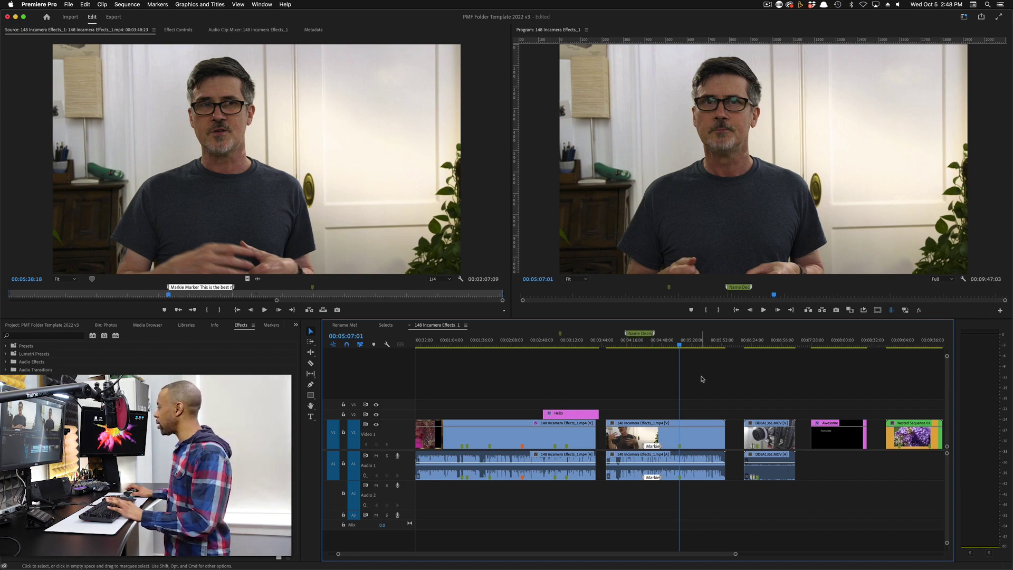
key("m")
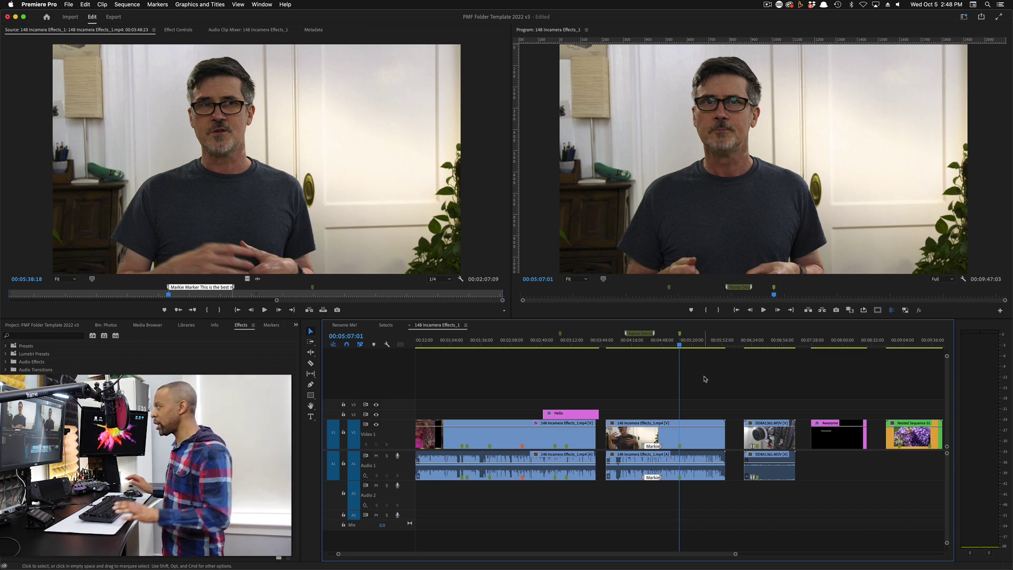
left_click_drag(680, 333, 688, 338)
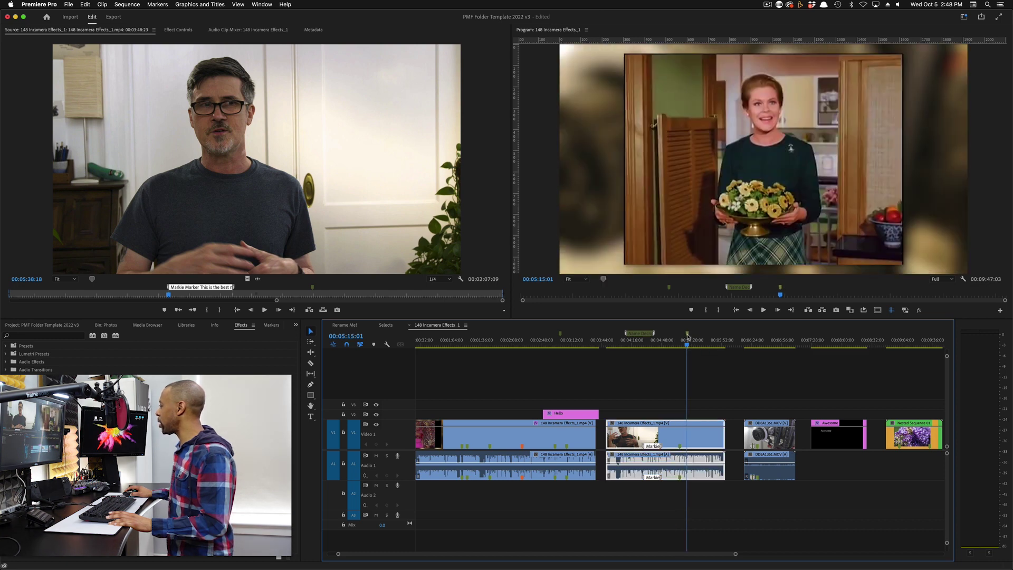
Step: Set the color of the sequence marker at 00:05:15:01 to orange and move it to 00:05:08:26
double_click(687, 335)
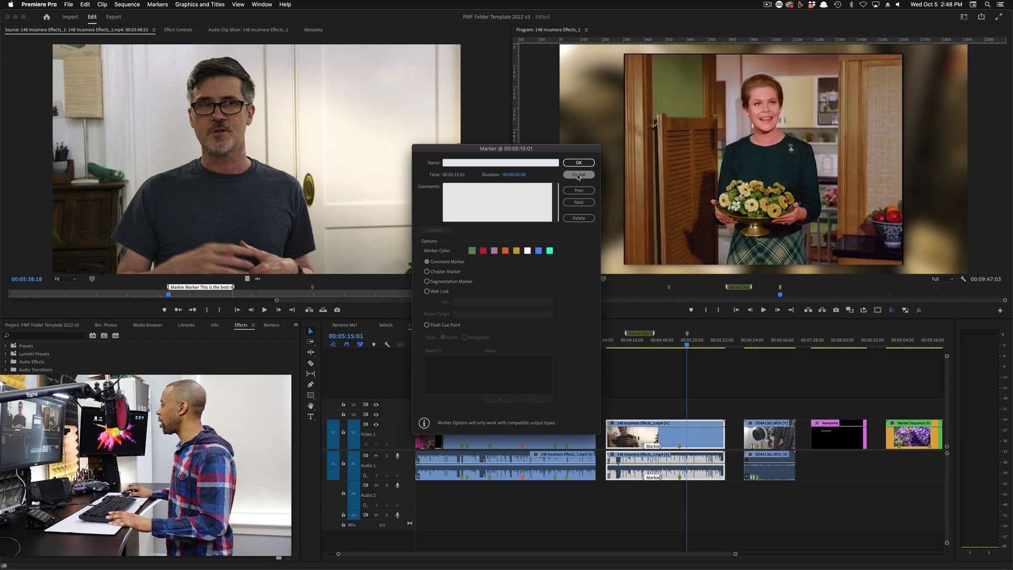
left_click(506, 252)
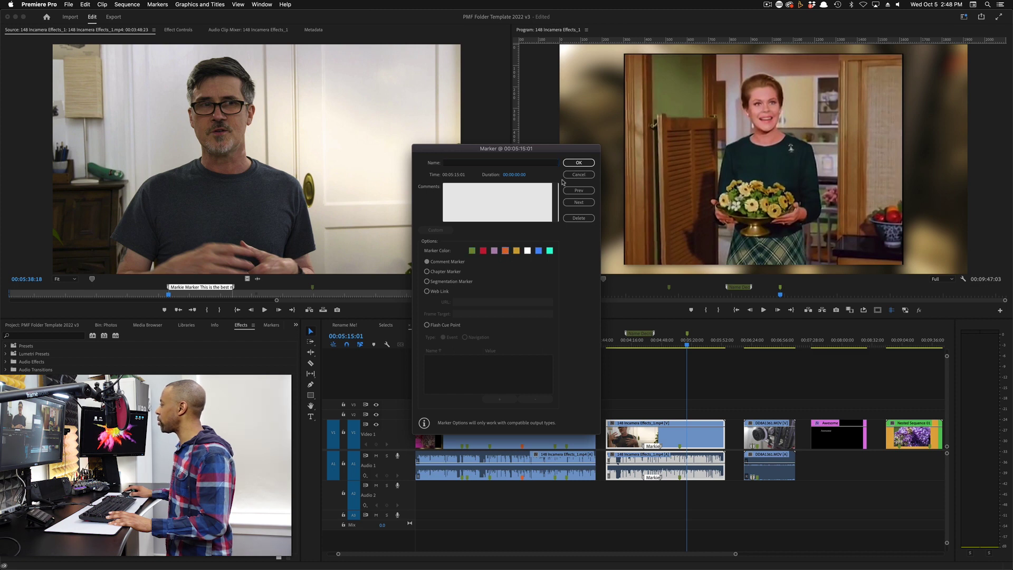
left_click(579, 162)
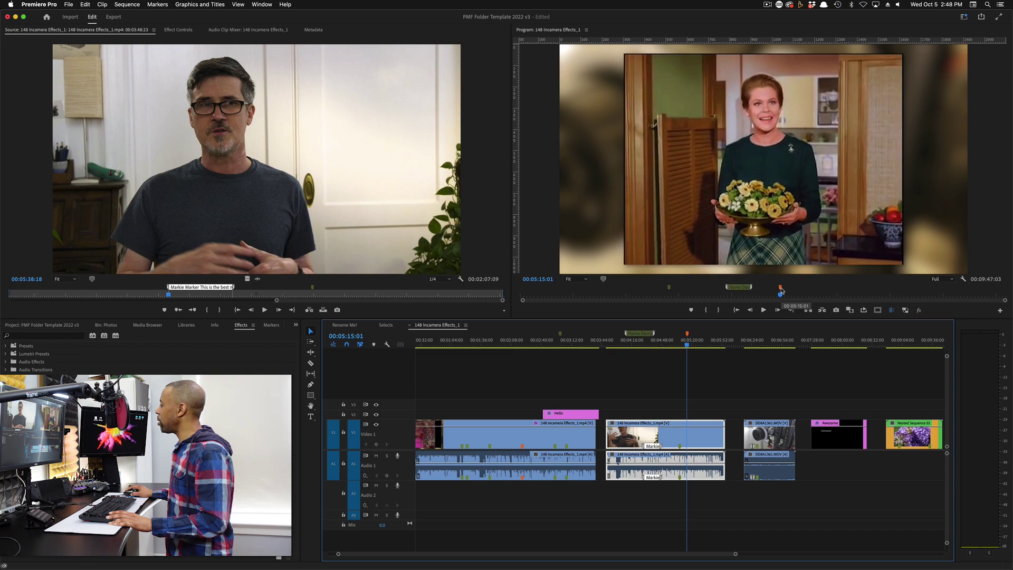
left_click_drag(782, 290, 775, 290)
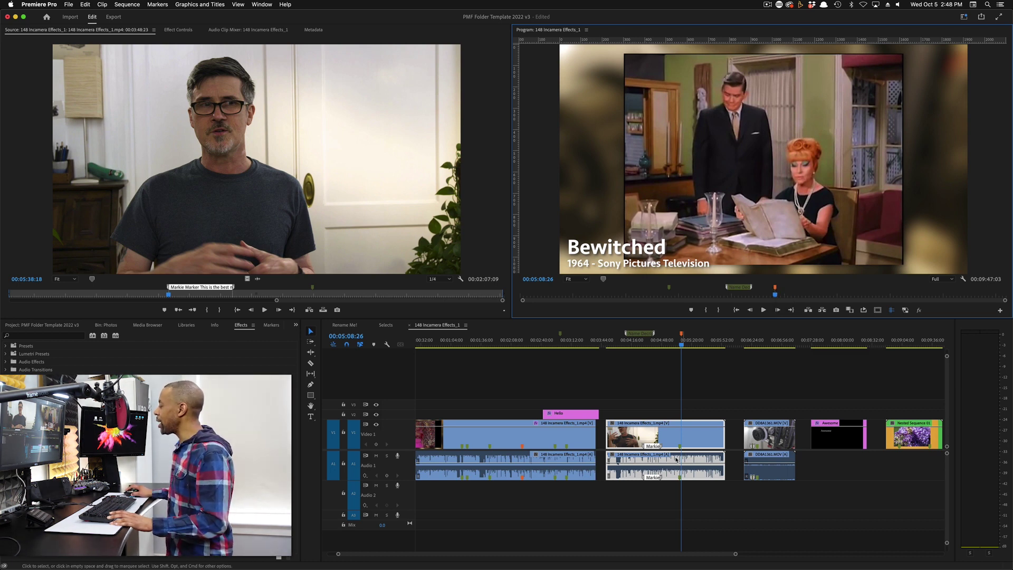
Step: Shift the second clip in the sequence so its new marker lines up with the playhead at 00:05:08:26, and activate the Source Monitor
left_click(691, 442)
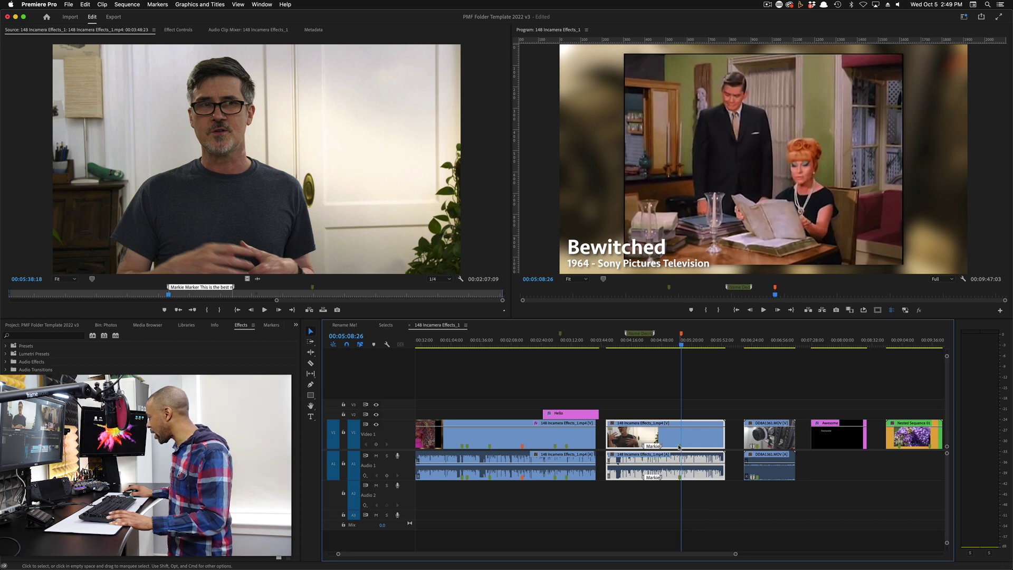
left_click_drag(682, 448, 673, 452)
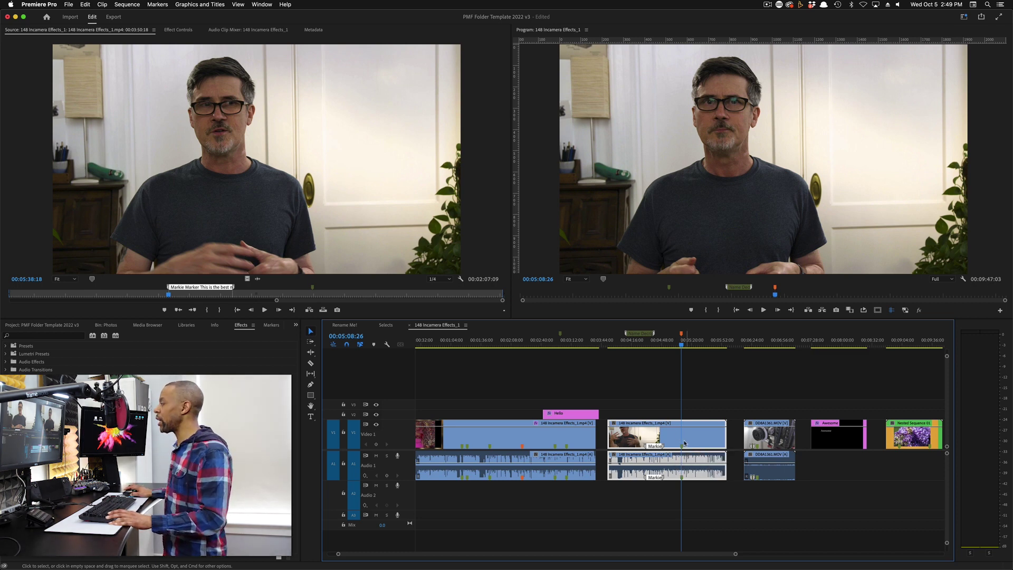
left_click(241, 186)
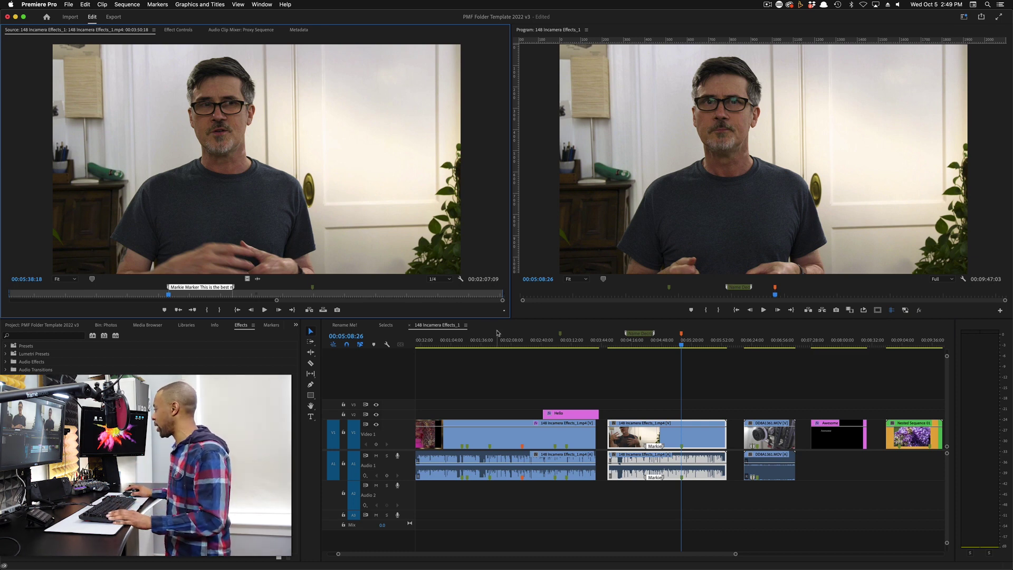
Step: Load the first clip in the sequence into the Source Monitor and move its green marker to 00:01:57:28
double_click(495, 435)
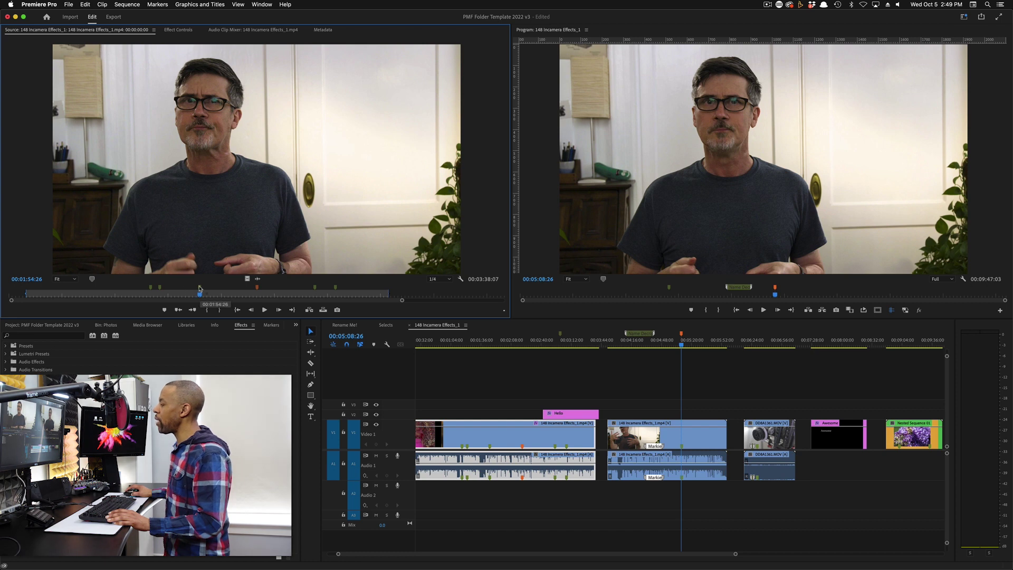
left_click_drag(211, 288, 193, 292)
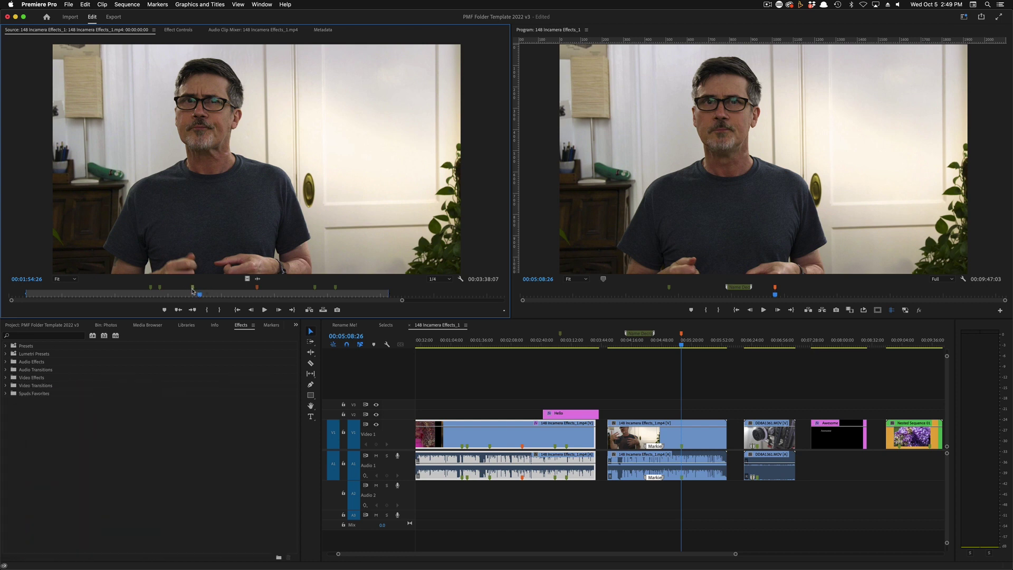
left_click(205, 290)
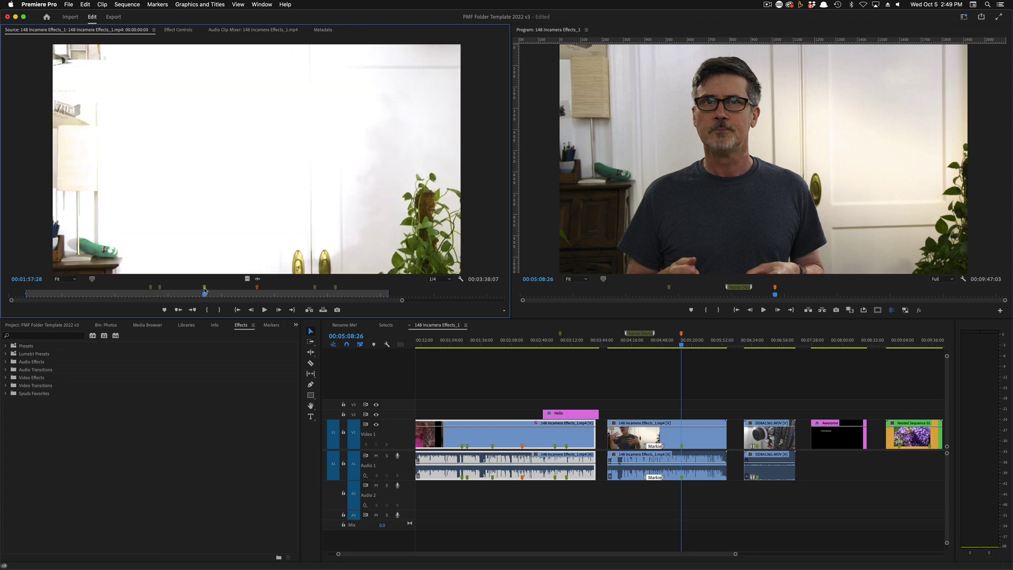
Step: Delete the clip marker at 00:01:57:28 from the first clip
right_click(205, 290)
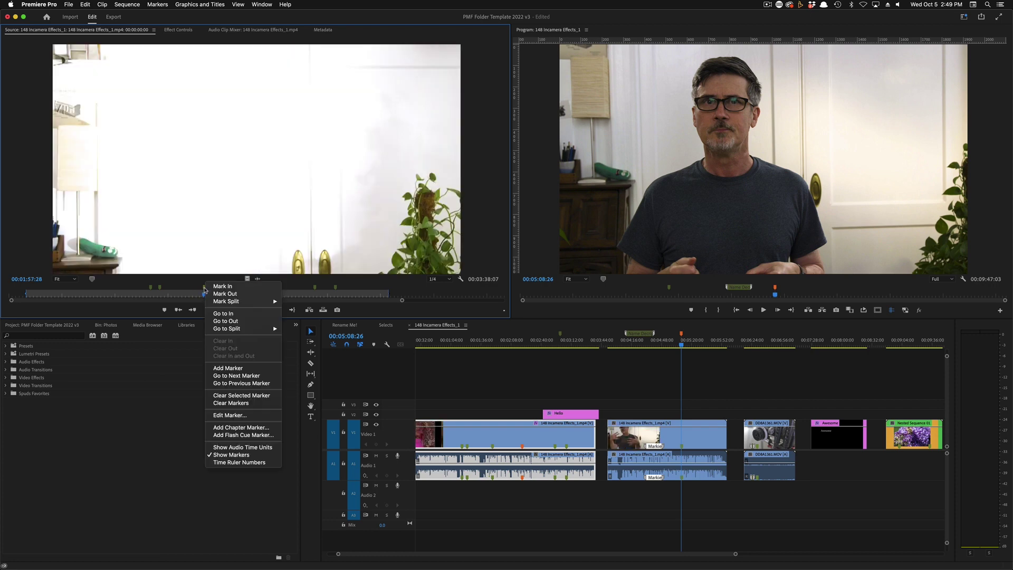
left_click(259, 396)
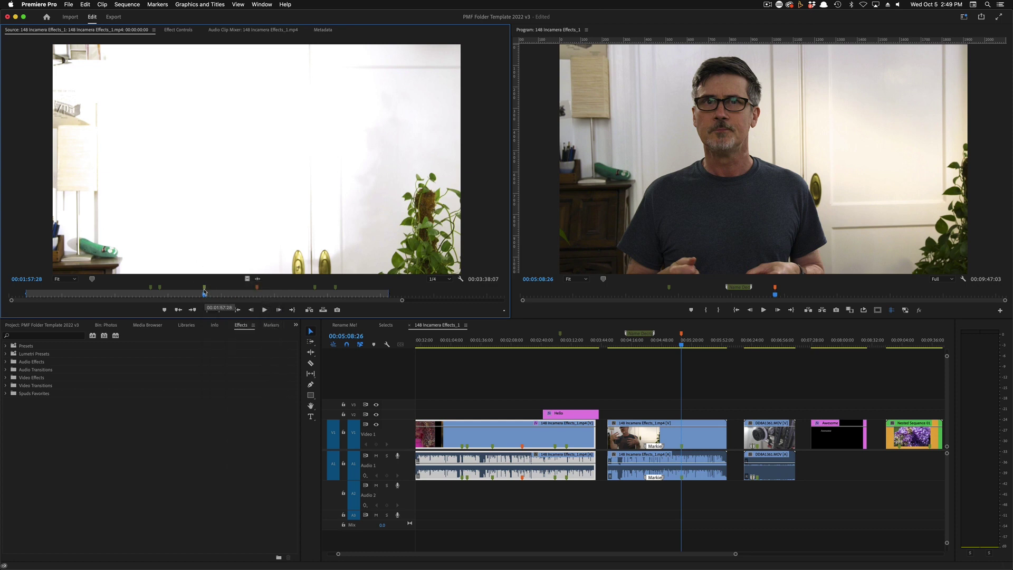
double_click(204, 289)
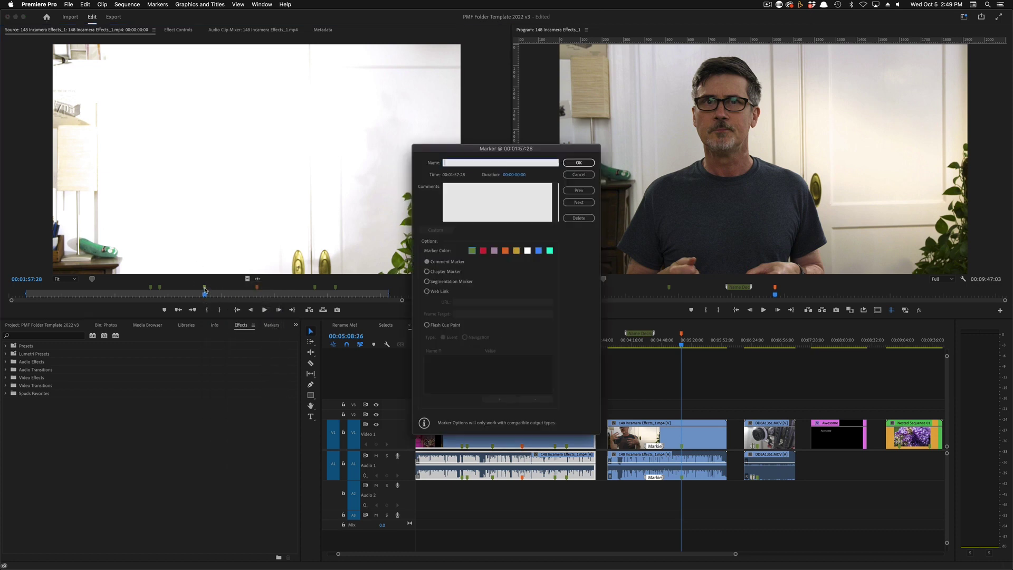
left_click(589, 220)
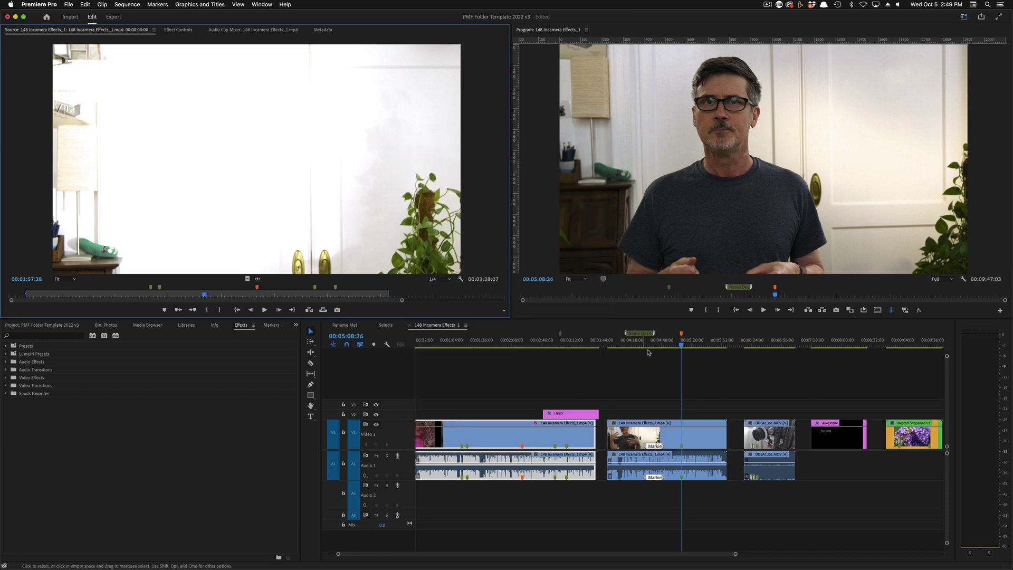
Step: Load the second clip in the sequence into the Source Monitor and bring up its marker options
left_click(663, 441)
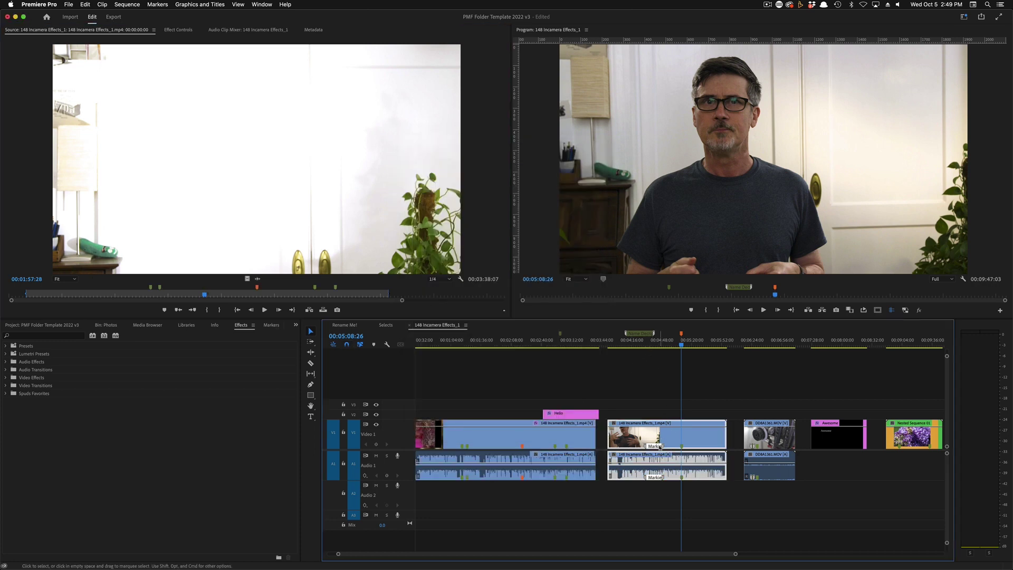
double_click(654, 441)
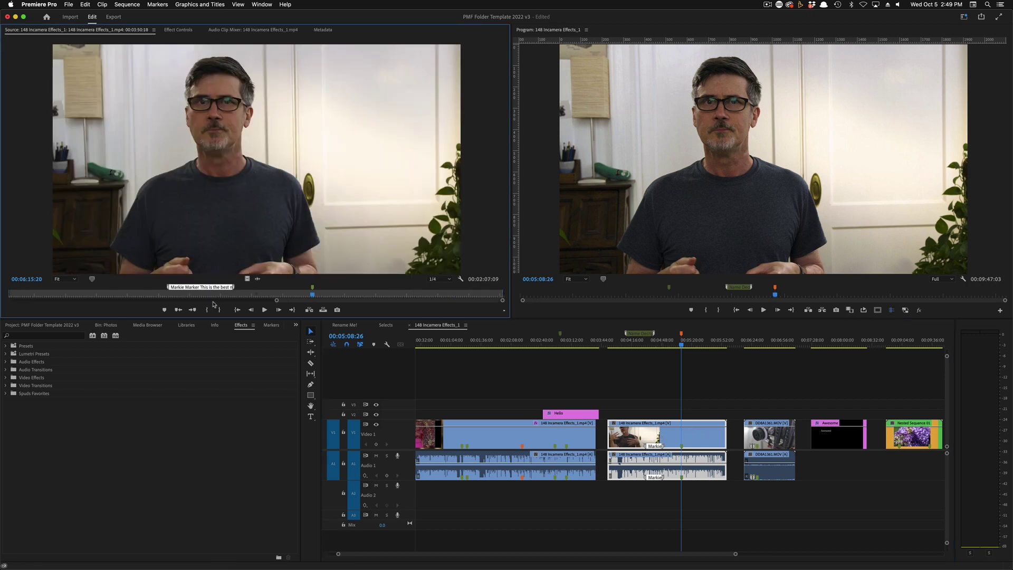
right_click(152, 289)
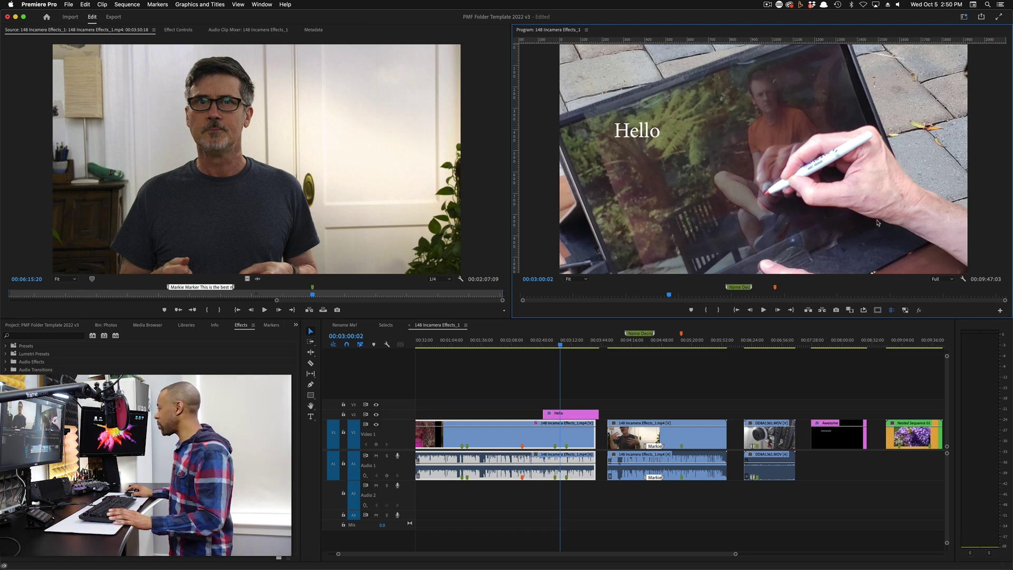
Step: Move the playhead onto Nested Sequence 01, open that nested sequence, and set its playhead to 00:00:25:03
left_click(894, 344)
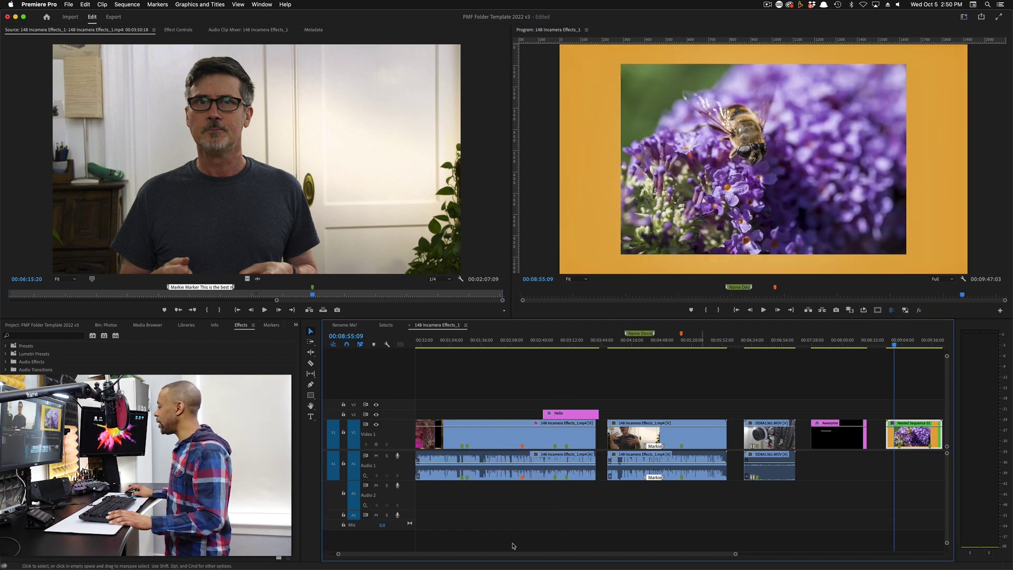
scroll(475, 557, "down", 5)
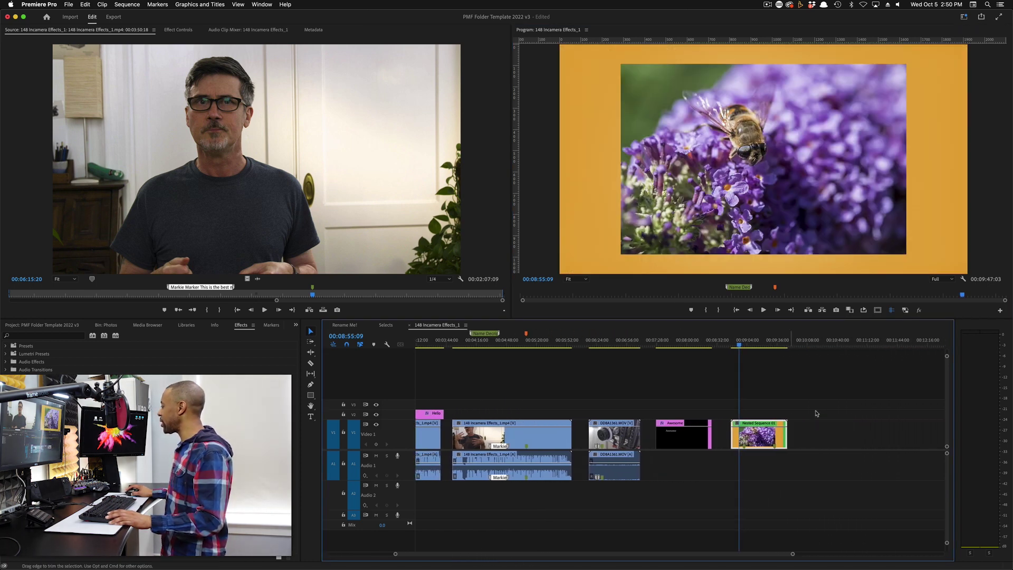
mouse_move(740, 345)
left_mouse_down()
mouse_move(752, 346)
mouse_move(739, 348)
left_mouse_up()
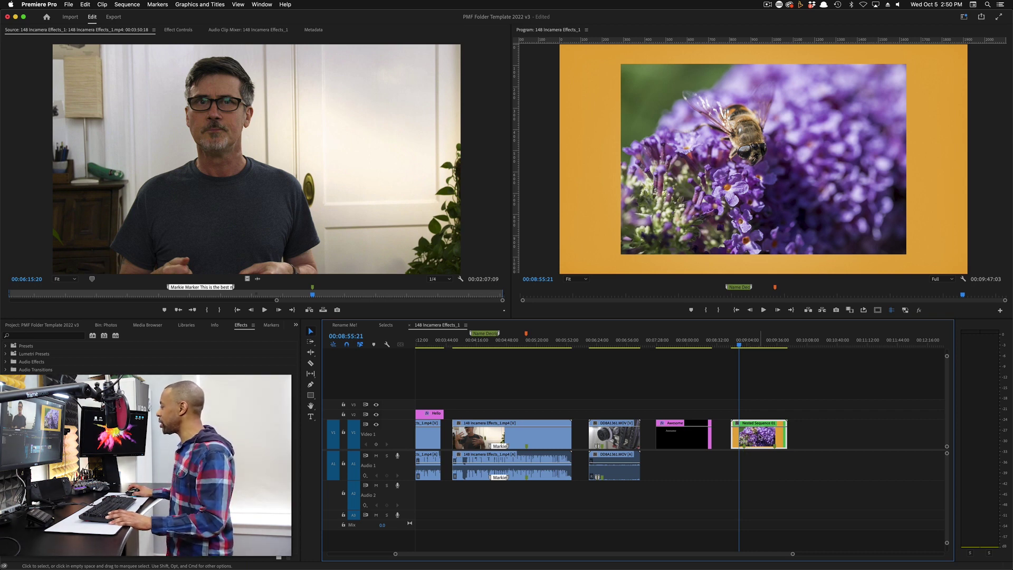
double_click(760, 435)
left_click_drag(427, 343, 444, 350)
left_click_drag(433, 351, 435, 349)
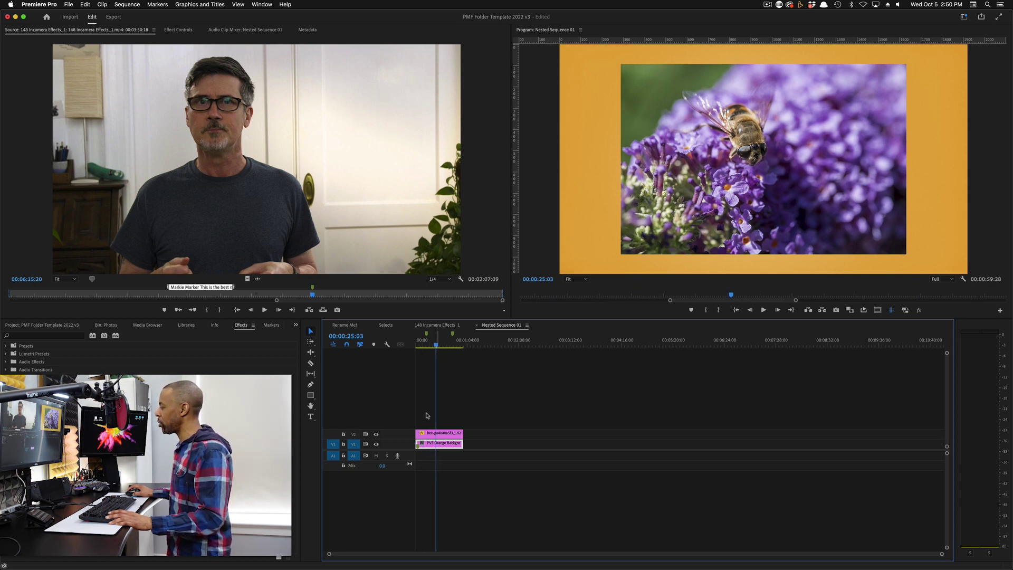
Step: Load the PVS Orange Background clip into the Source Monitor and move its marker to 01:07:53:03
double_click(438, 446)
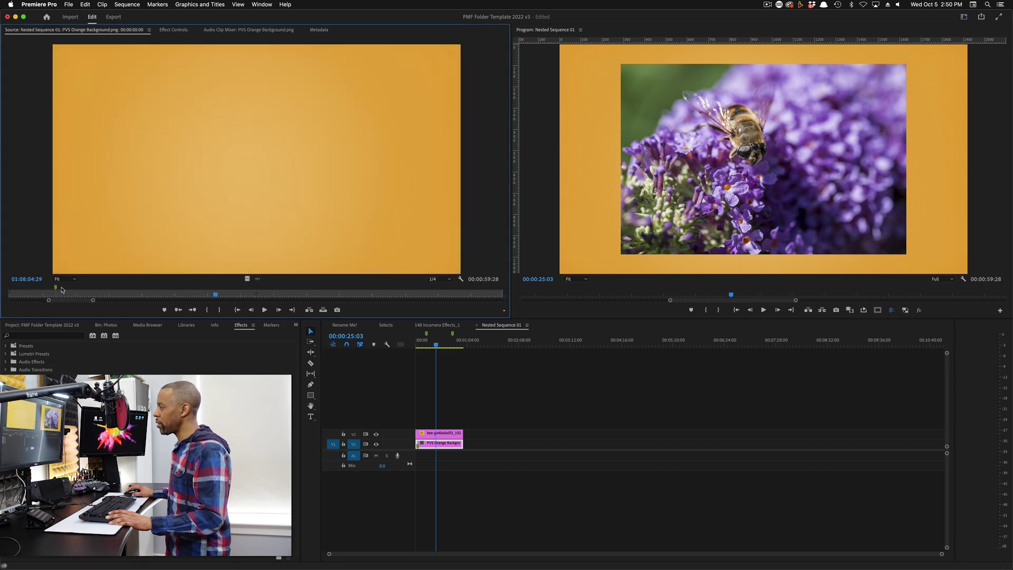
left_click(117, 291)
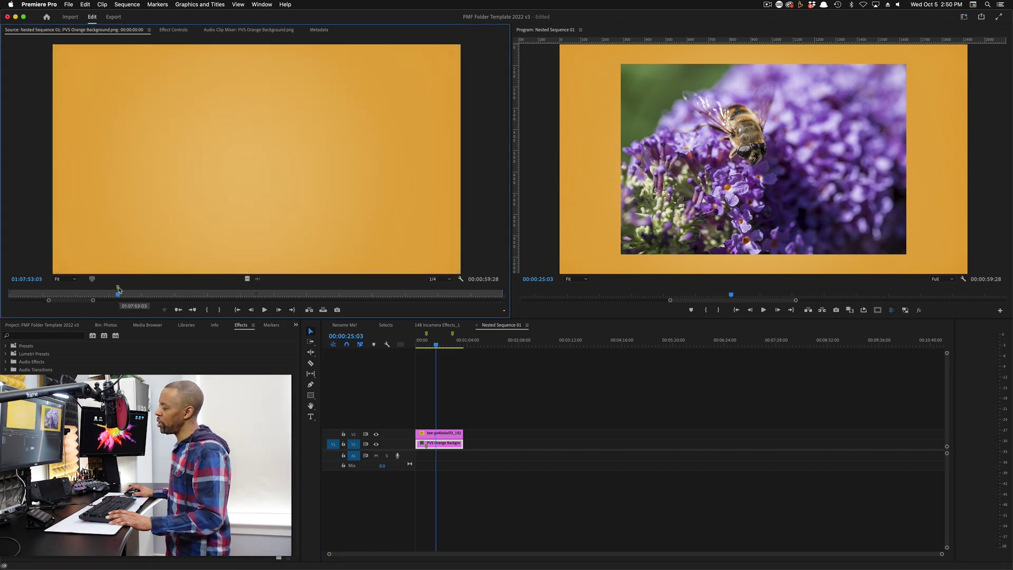
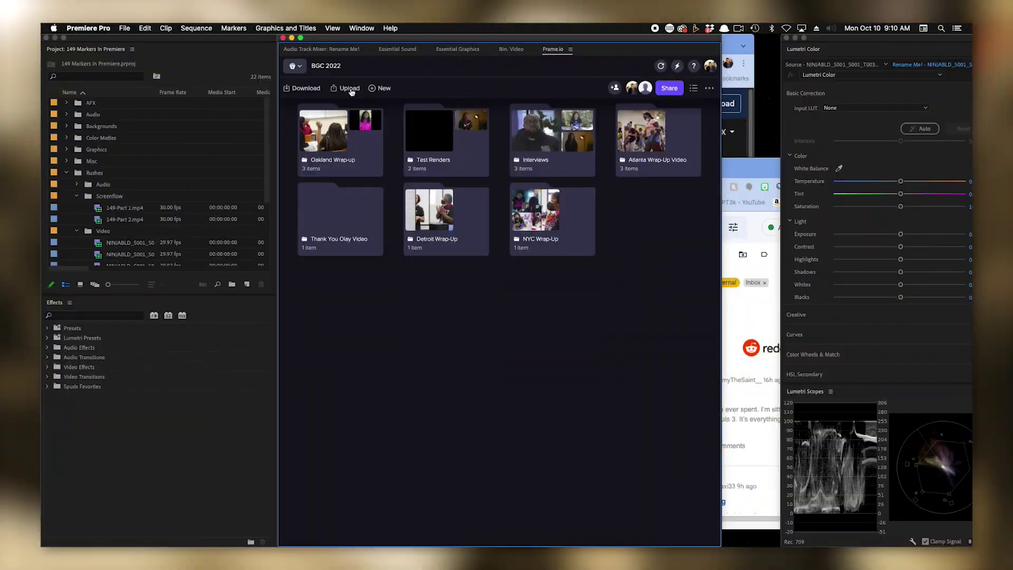
Step: Choose the active sequence for upload to the BGC 2022 project in Frame.io, and pause playback of the review video
left_click(346, 88)
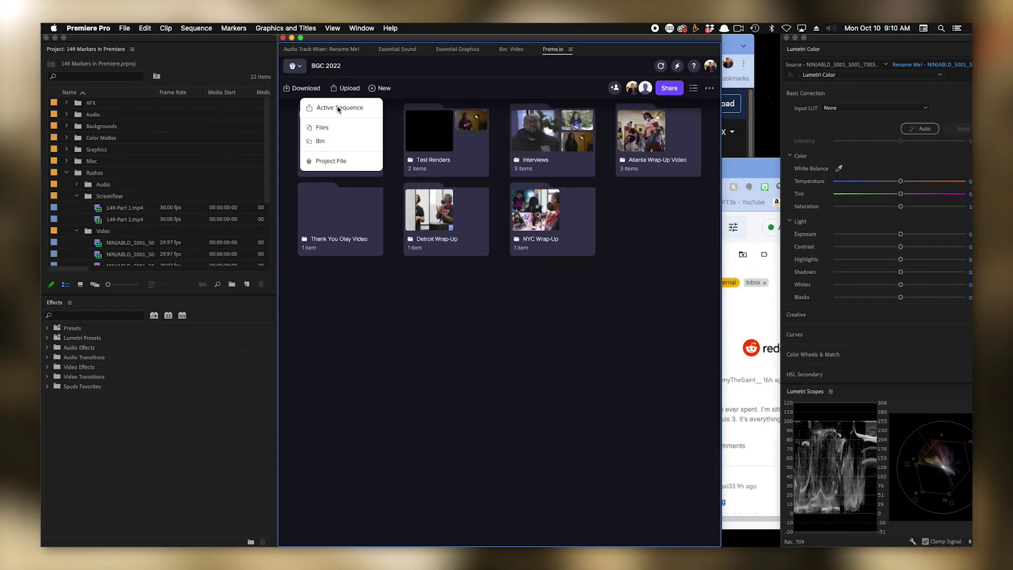
left_click(340, 108)
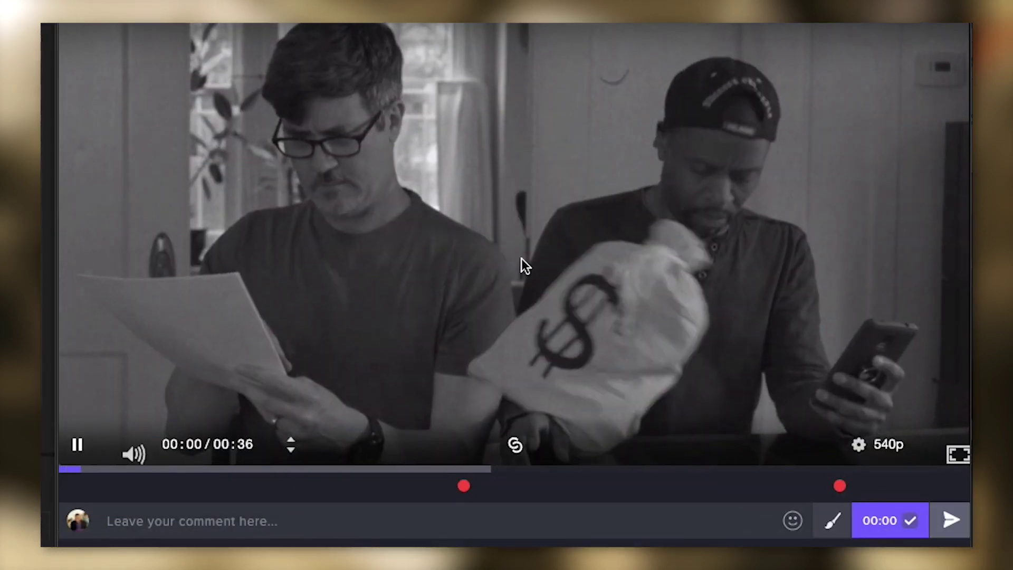
left_click(78, 446)
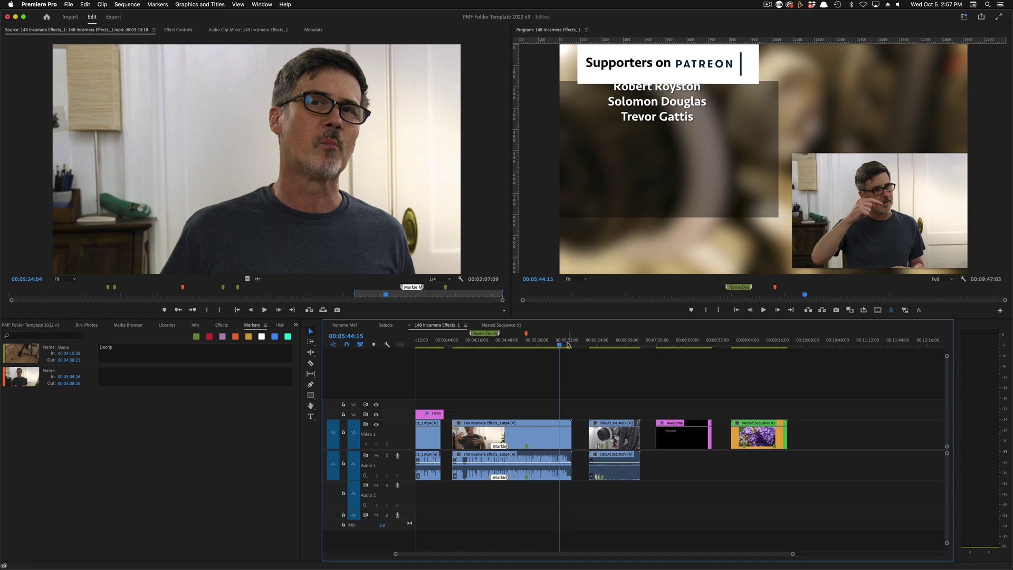
Step: Move the sequence playhead to 00:06:50:19 over the camera rig clip and deselect all clips to list the sequence markers
left_click_drag(568, 344, 581, 344)
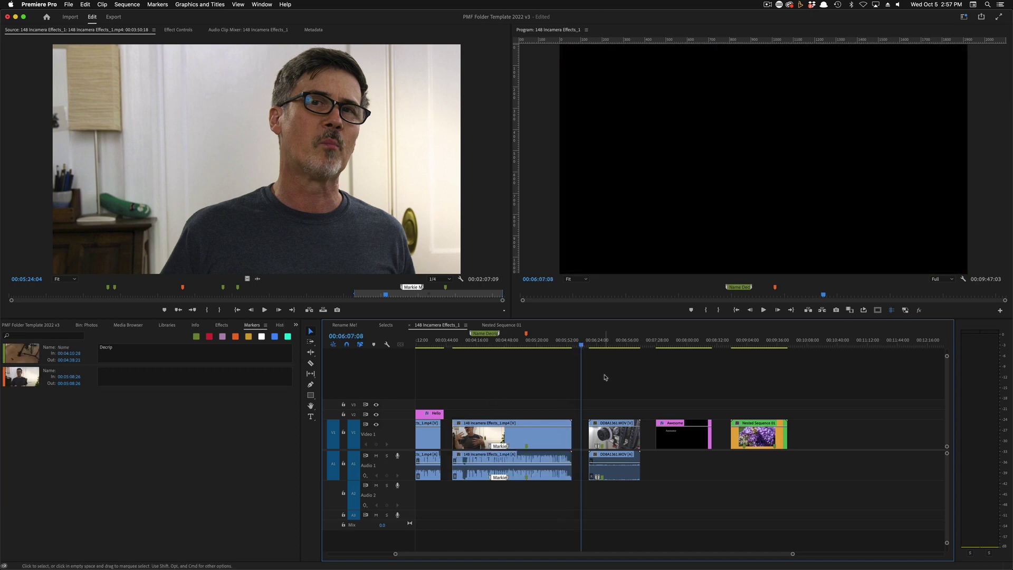
left_click(741, 131)
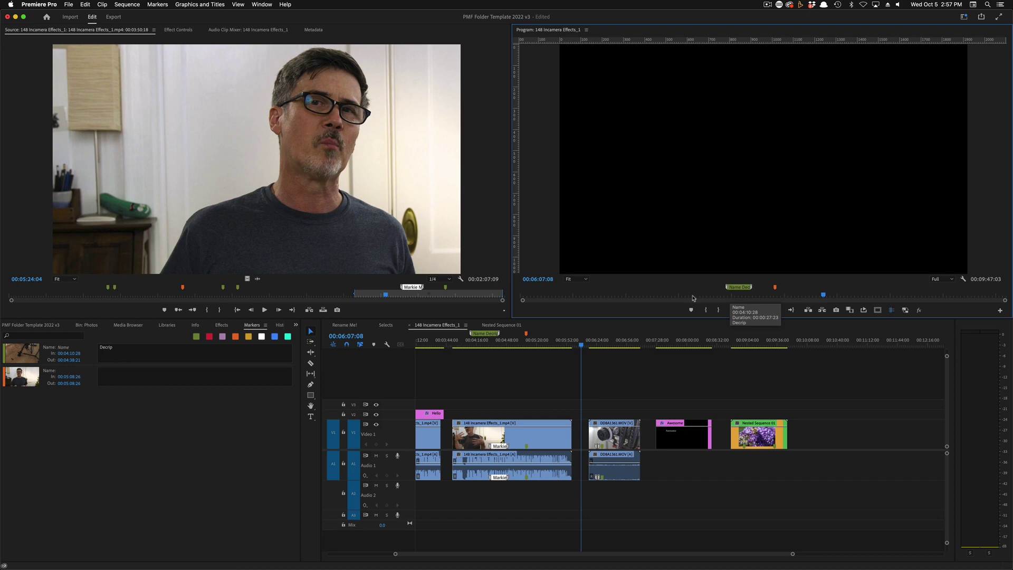
left_click(612, 343)
left_click_drag(613, 343, 621, 344)
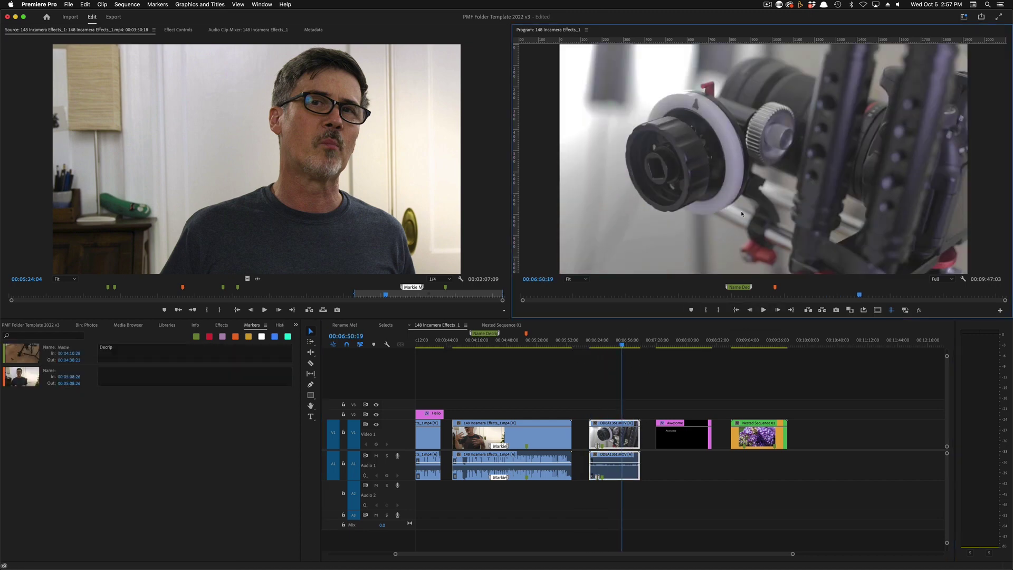
left_click(707, 391)
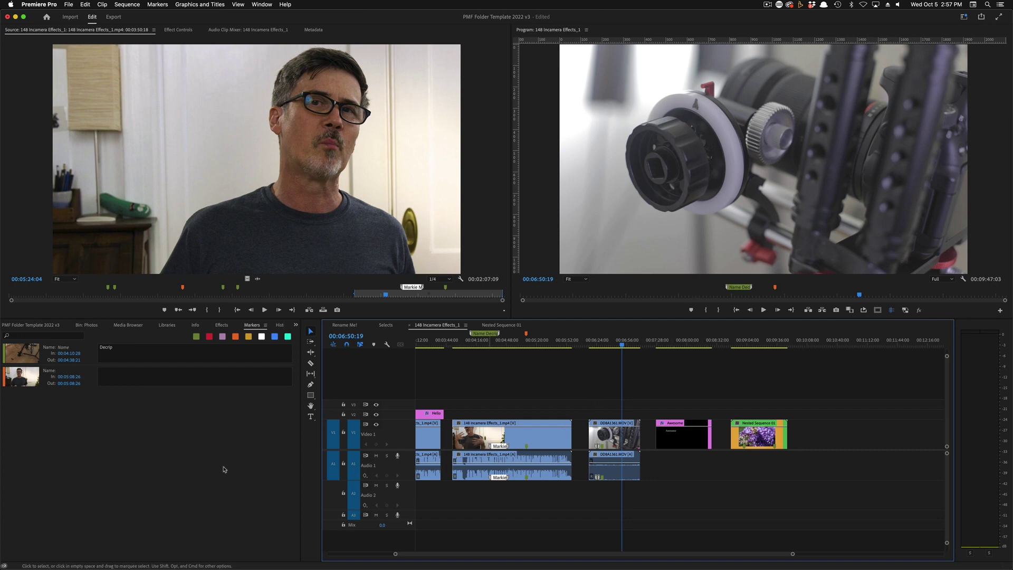
left_click_drag(64, 381, 87, 398)
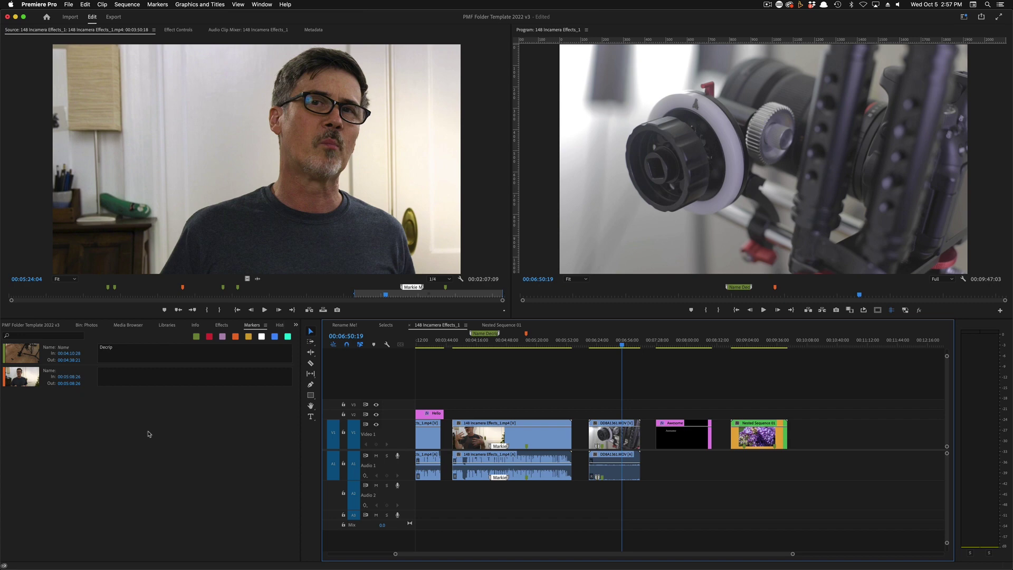
Step: Filter the sequence markers by orange, add green to the filter, and clear both color filters
left_click(235, 338)
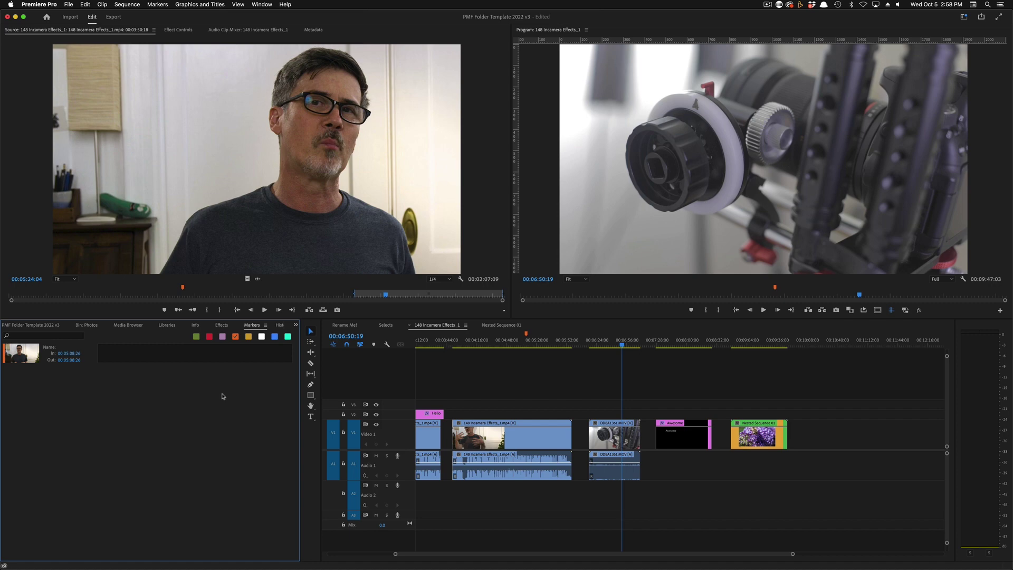
left_click(197, 337)
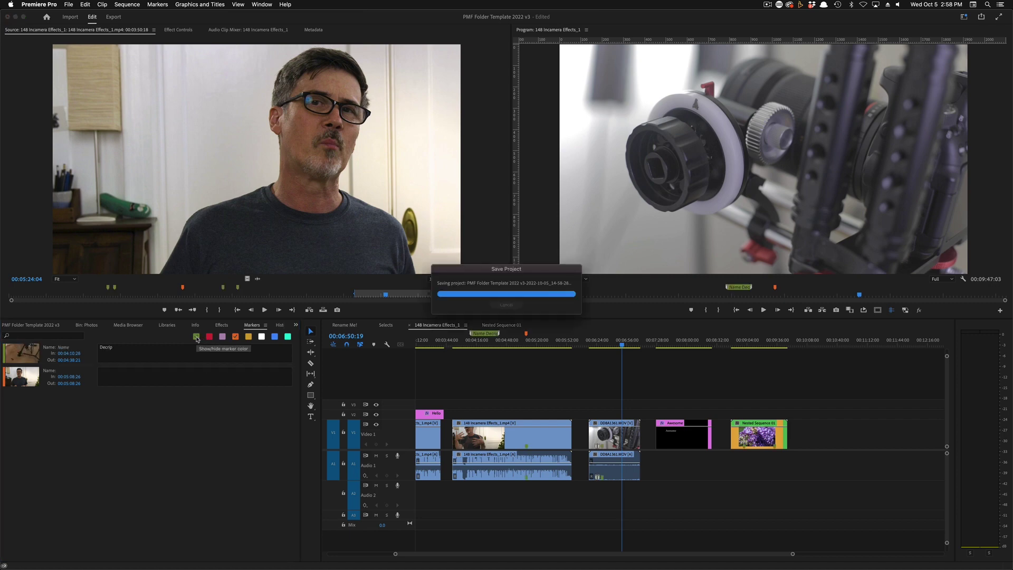
left_click(196, 336)
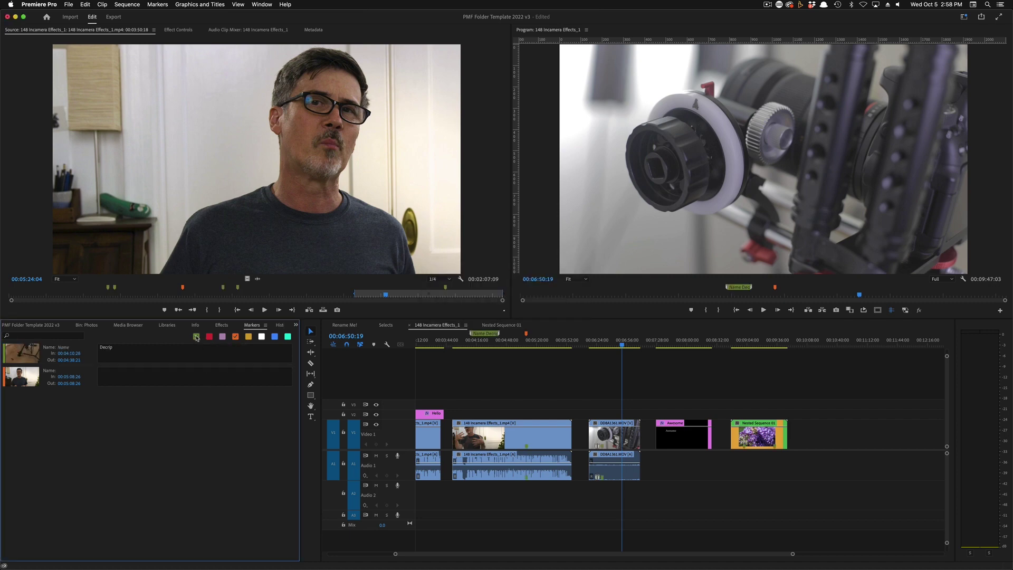
left_click(235, 336)
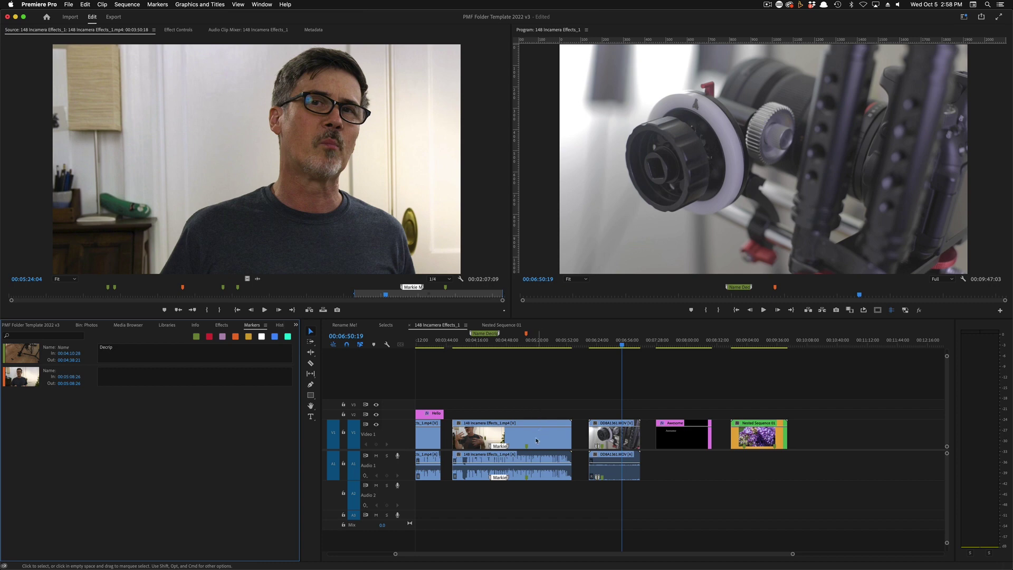
Step: Select the second clip in the sequence and filter its marker list by white, orange and green in turn, clearing each filter
left_click(537, 413)
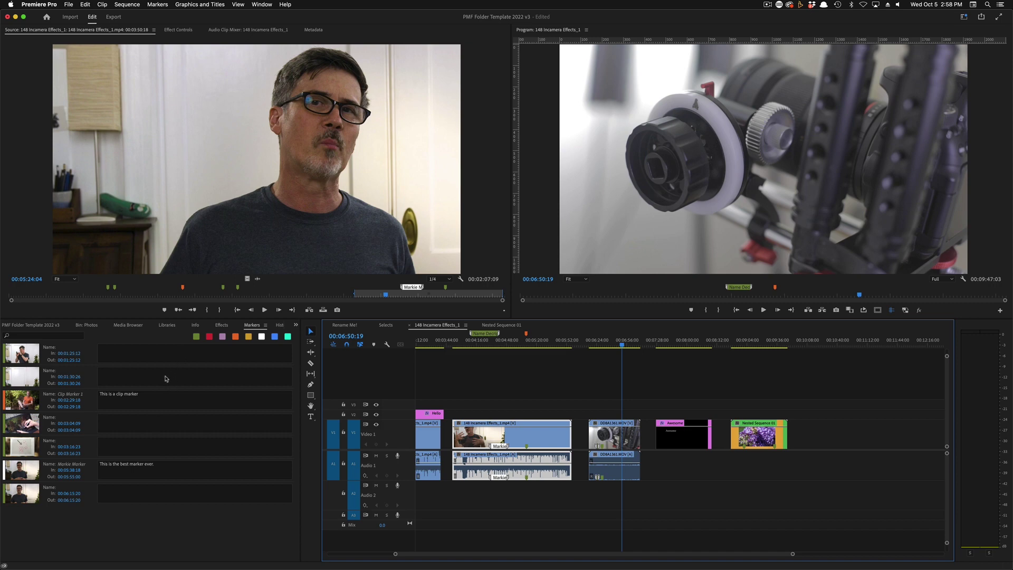
left_click(261, 337)
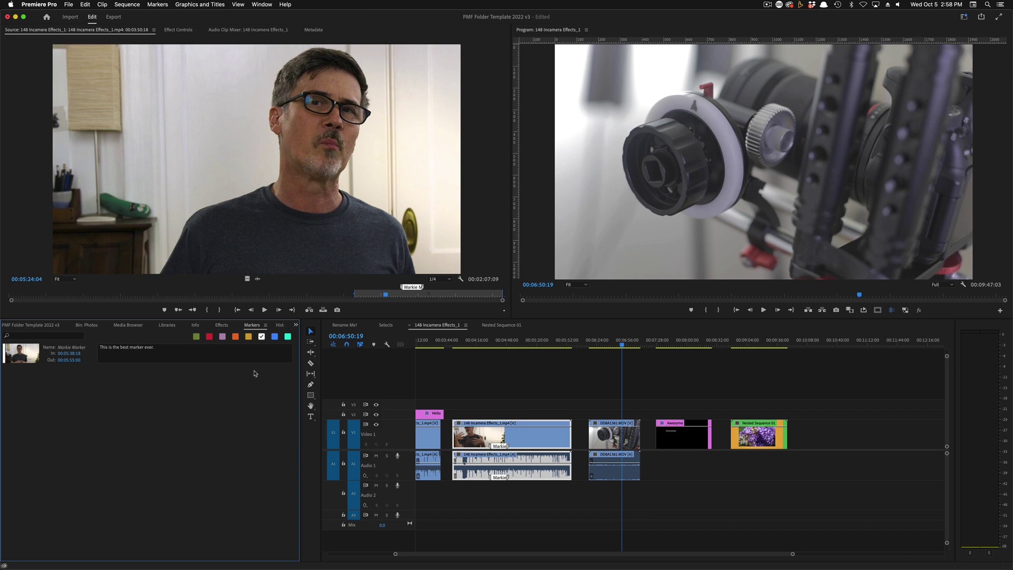
left_click(262, 336)
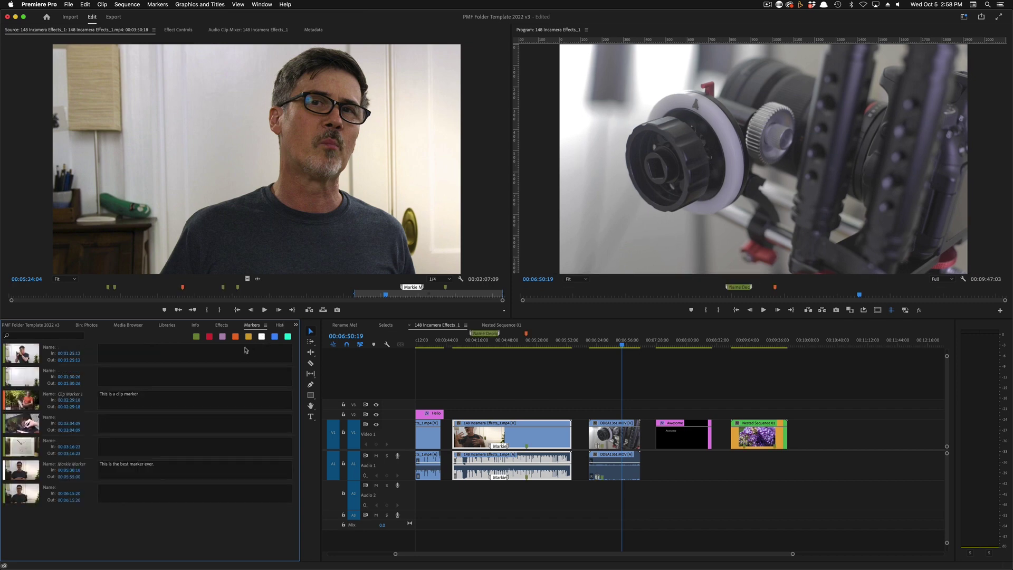
left_click(235, 337)
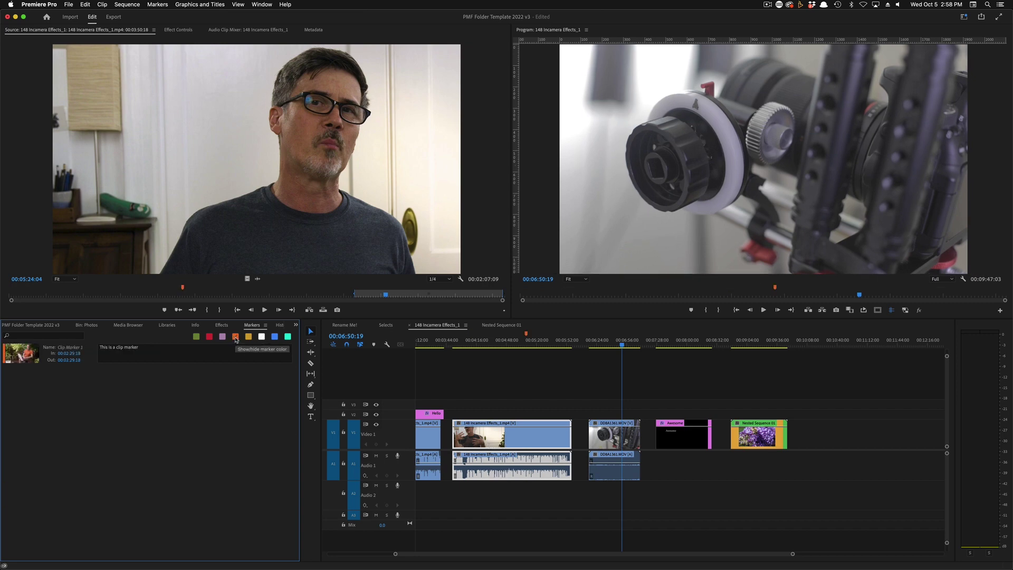
left_click(235, 338)
left_click(196, 338)
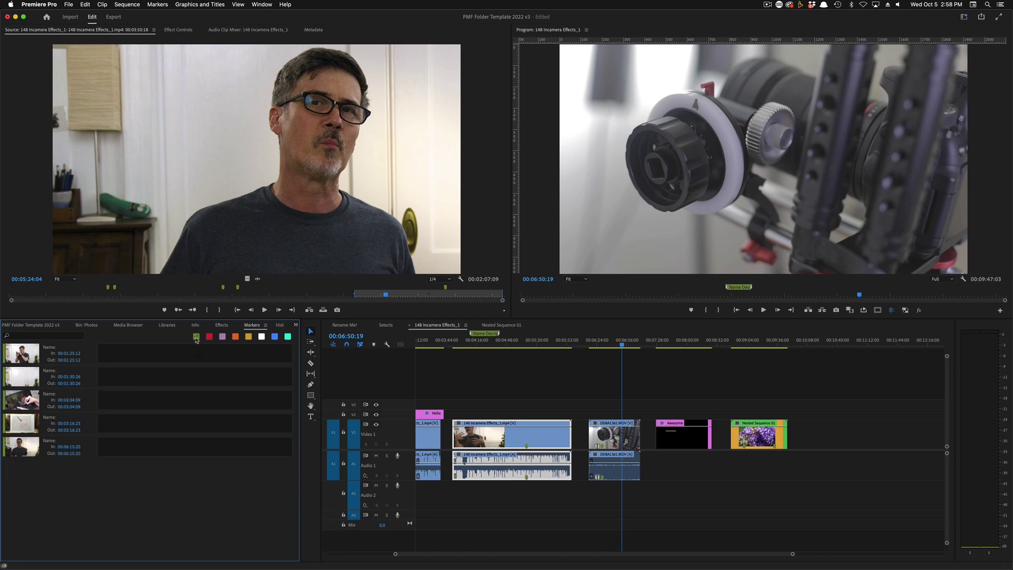
left_click(196, 337)
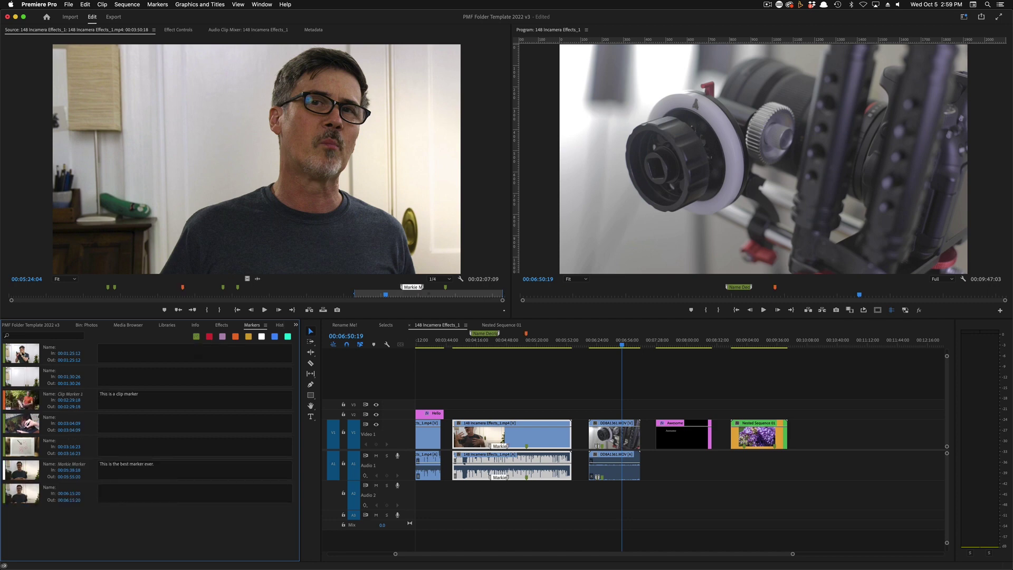
Step: Jump the source playhead through the selected clip's first, second, fourth and fifth listed markers, ending on Clip Marker 1
left_click(63, 353)
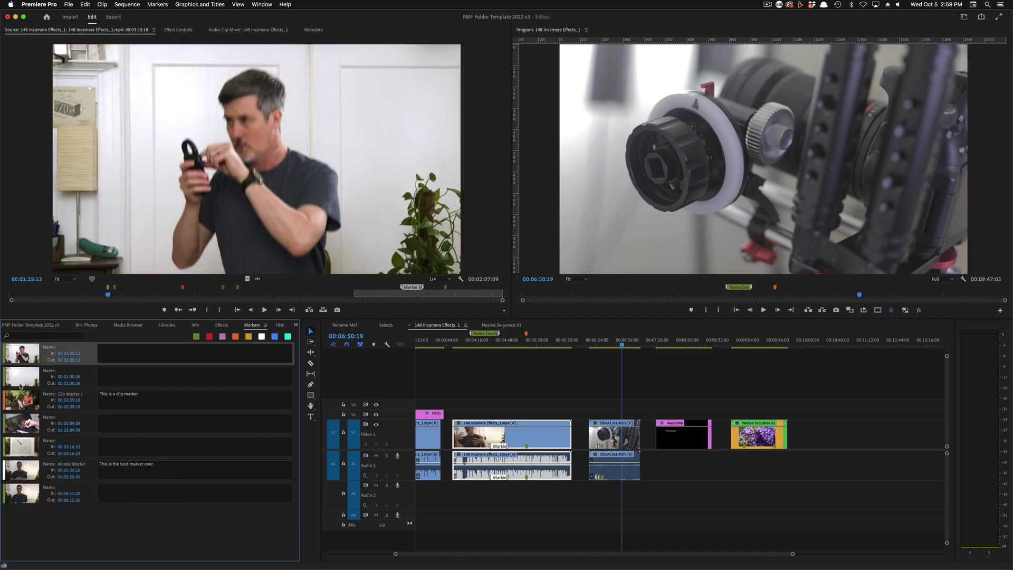
left_click(21, 379)
left_click(21, 423)
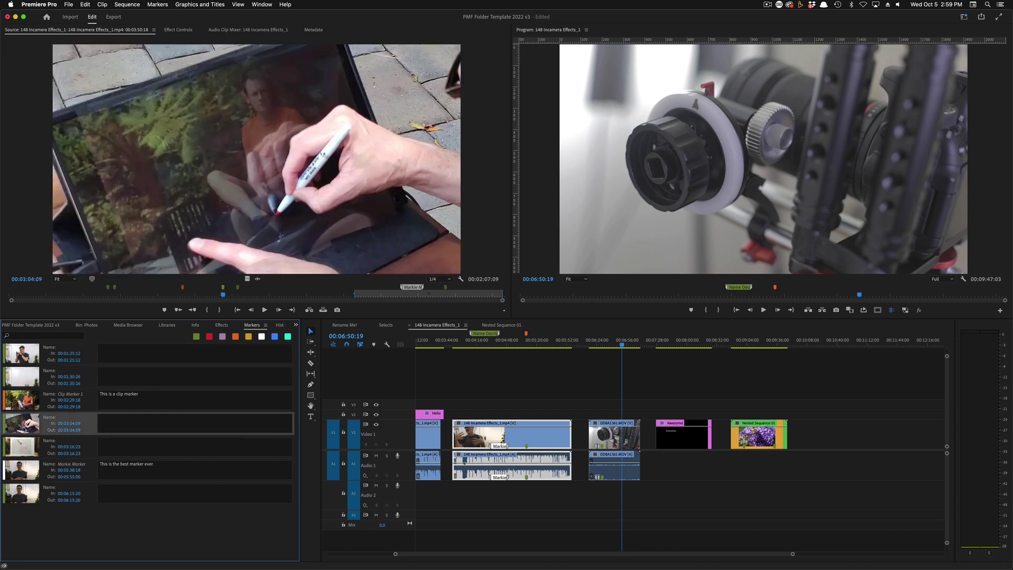
left_click(22, 449)
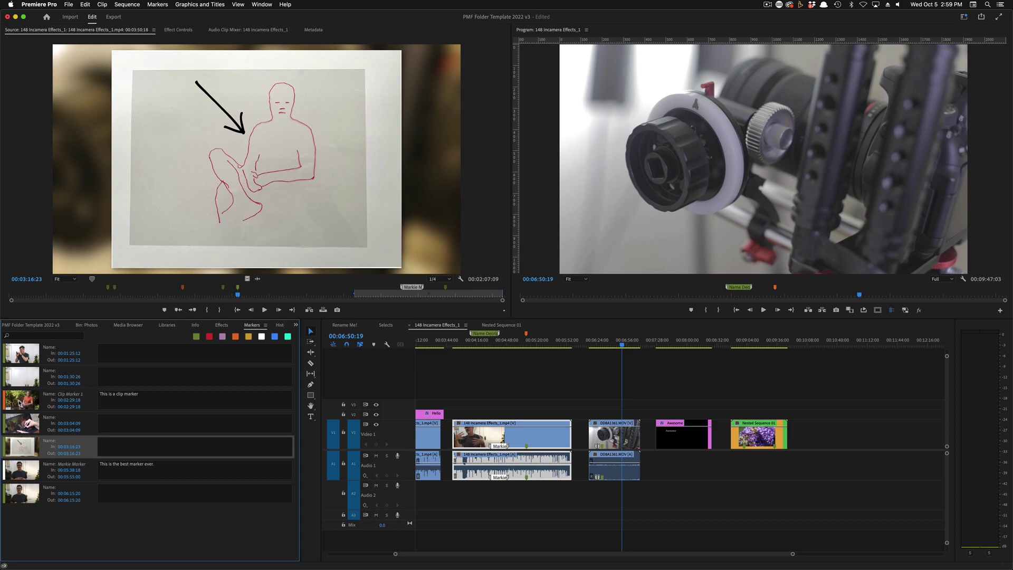
left_click(21, 400)
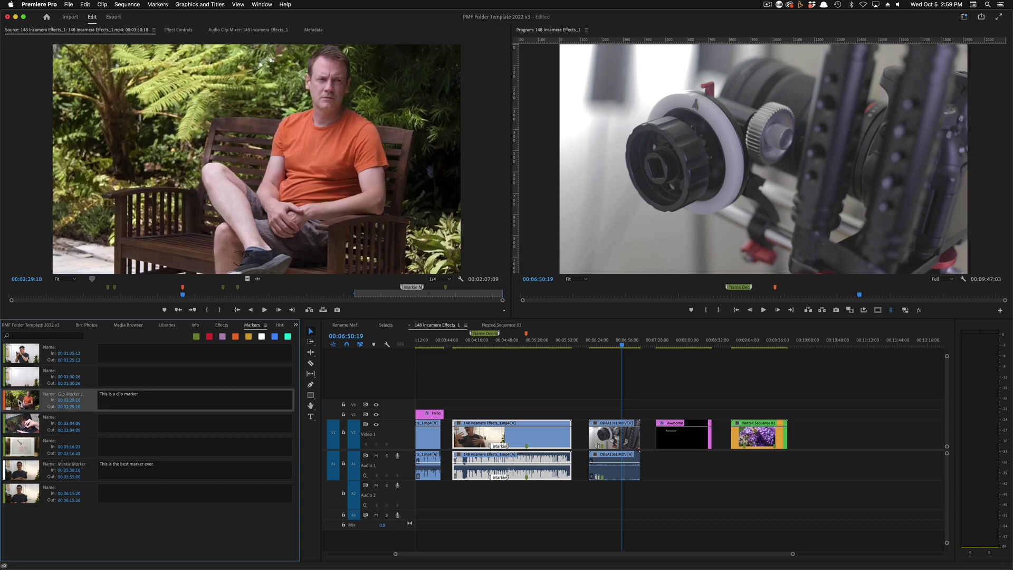
Step: Advance the source playhead by two markers from Clip Marker 1 with the Go to Next Marker command
left_click(249, 228)
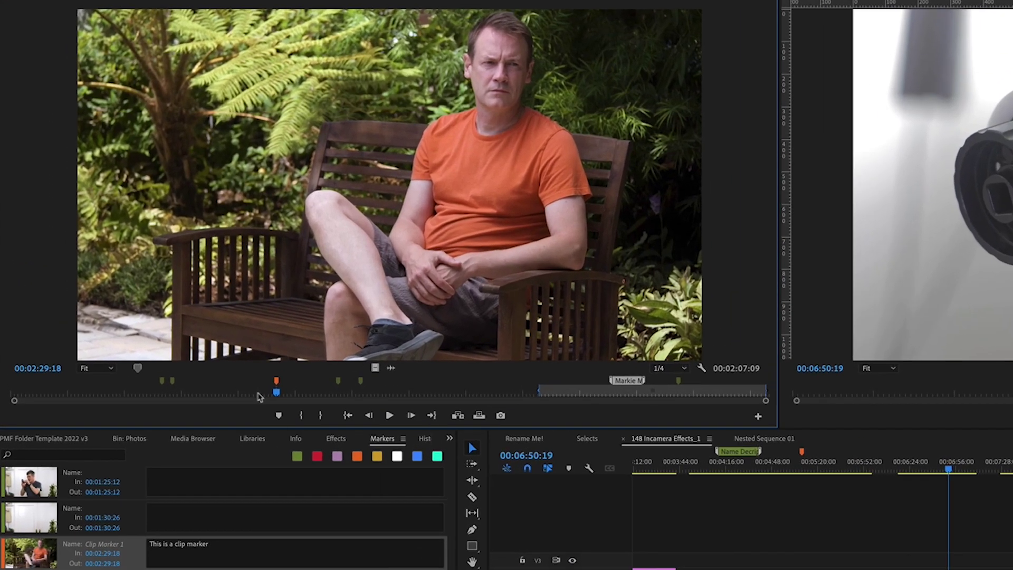
right_click(174, 297)
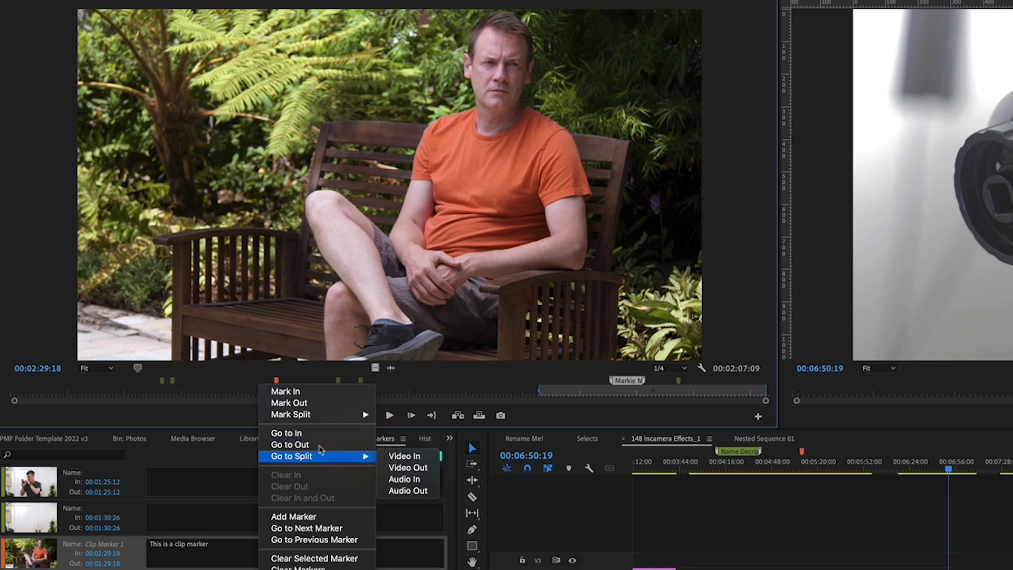
left_click(328, 530)
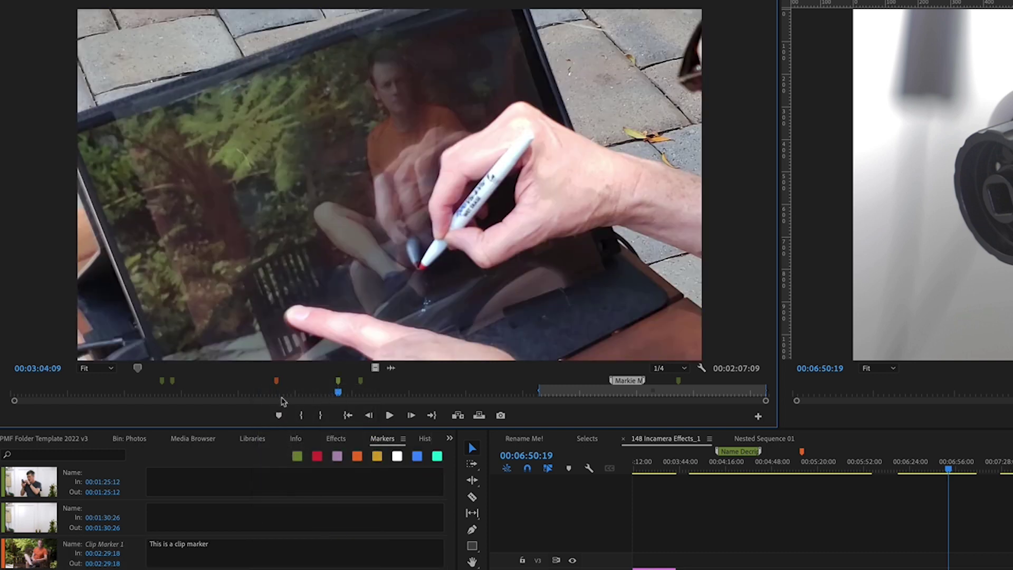
right_click(266, 393)
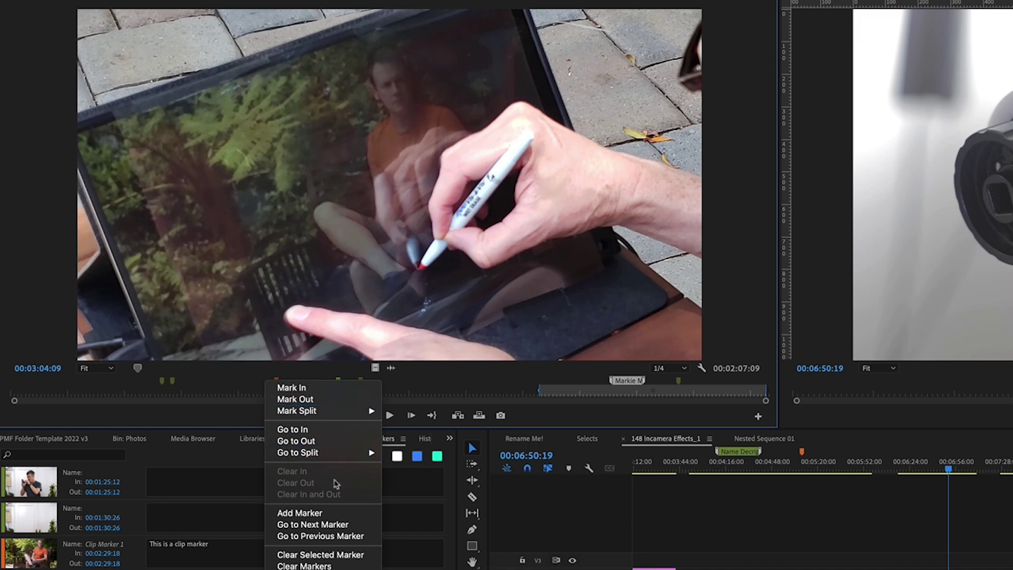
left_click(343, 525)
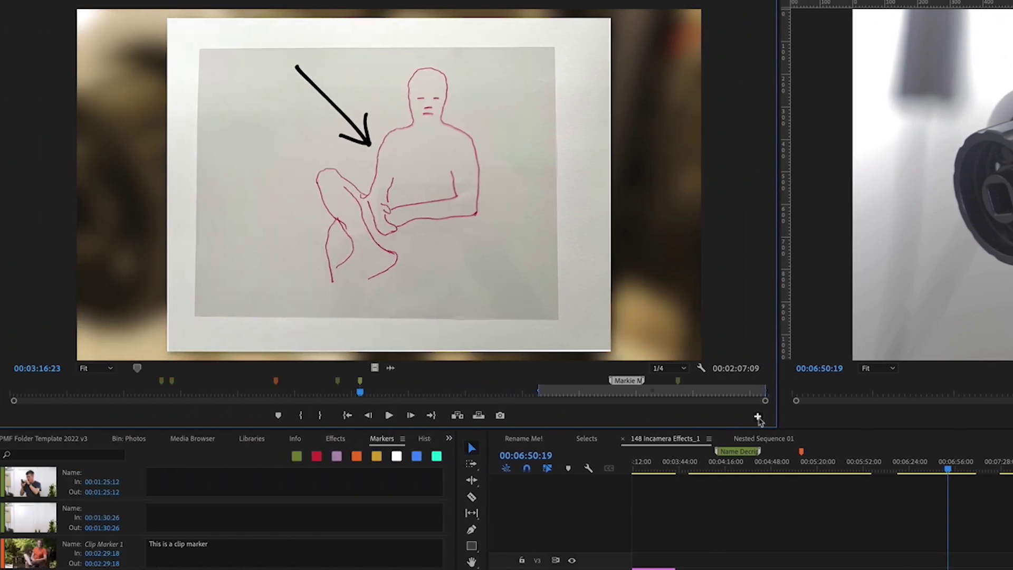
Step: Add the Go to Next Marker and Go to Previous Marker buttons to the Source Monitor controls, beside Add Marker
left_click(225, 416)
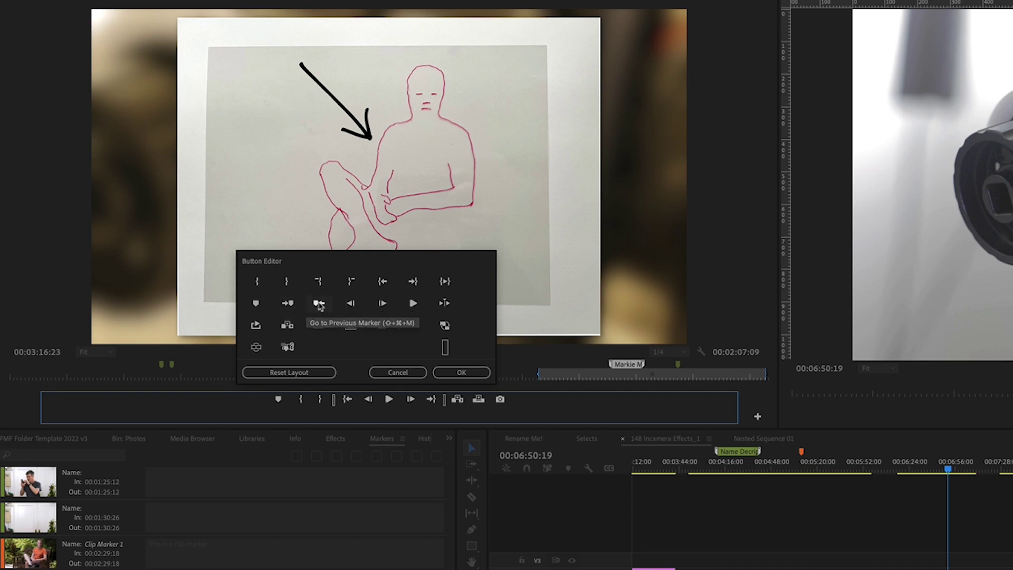
mouse_move(288, 306)
left_mouse_down()
mouse_move(289, 401)
mouse_move(278, 401)
left_mouse_up()
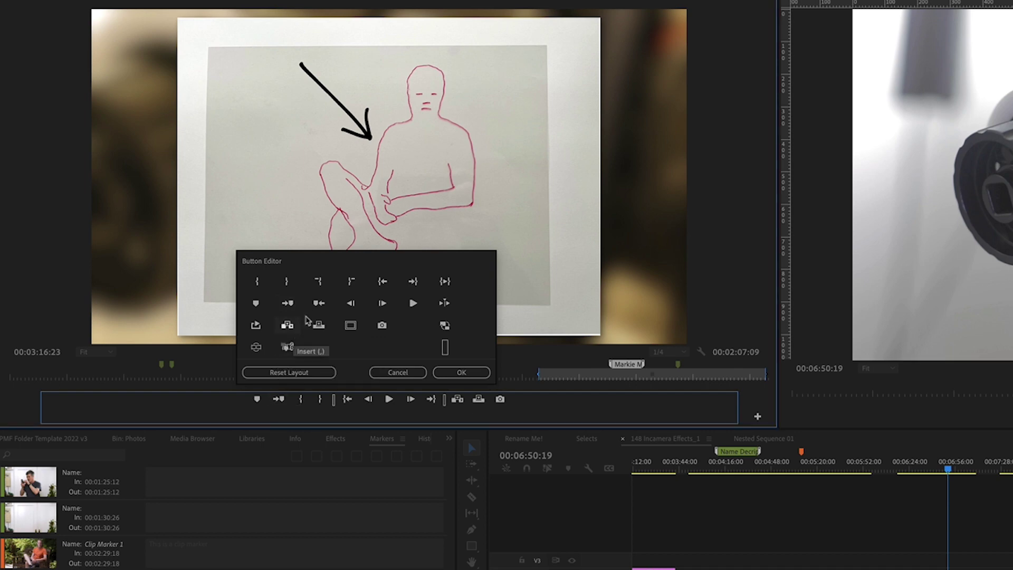
mouse_move(319, 304)
left_mouse_down()
mouse_move(302, 354)
mouse_move(259, 405)
left_mouse_up()
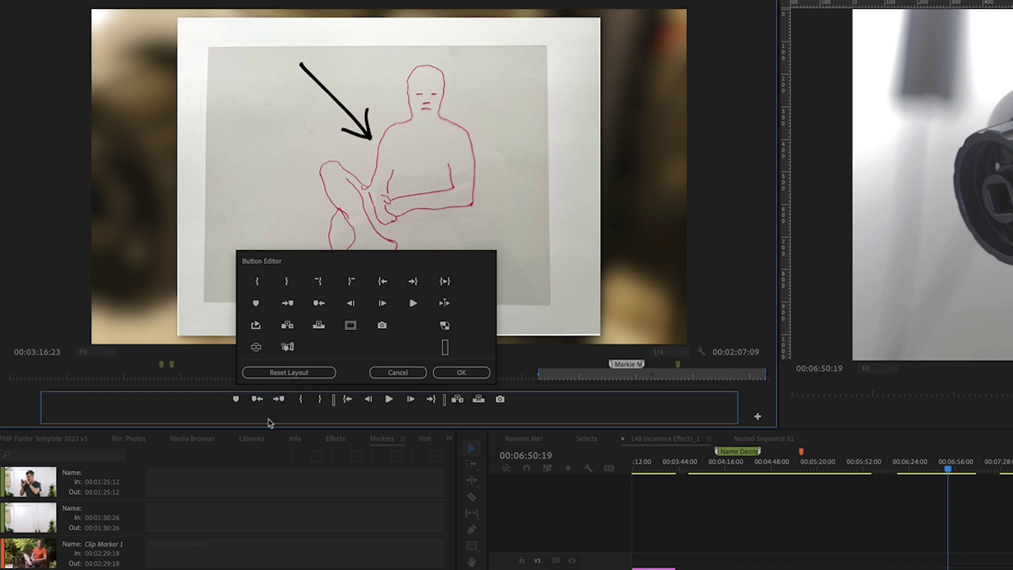
left_click(457, 373)
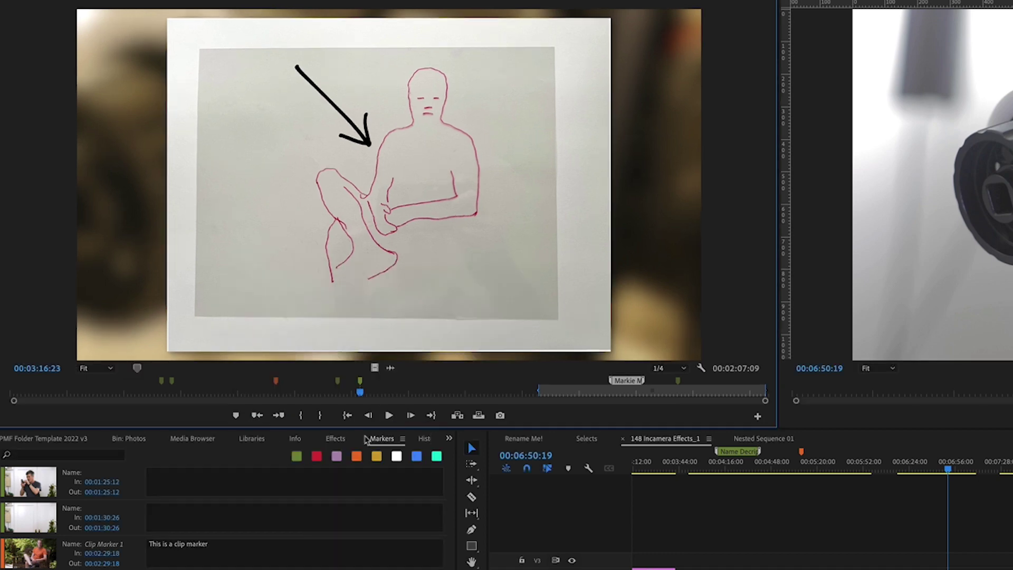
Step: Step the source playhead back three markers and forward two with the newly added marker navigation buttons
left_click(256, 417)
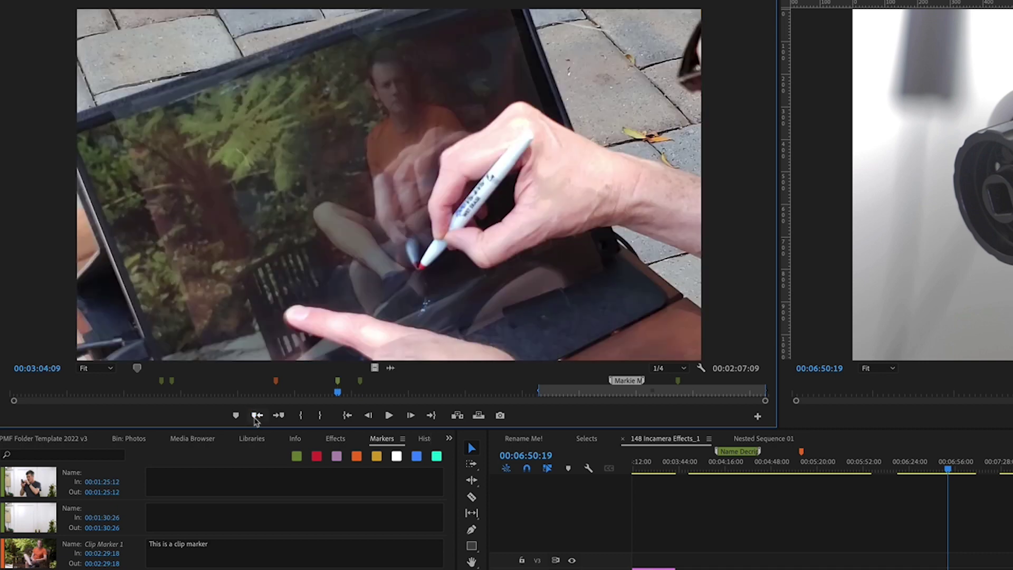
left_click(257, 416)
left_click(256, 416)
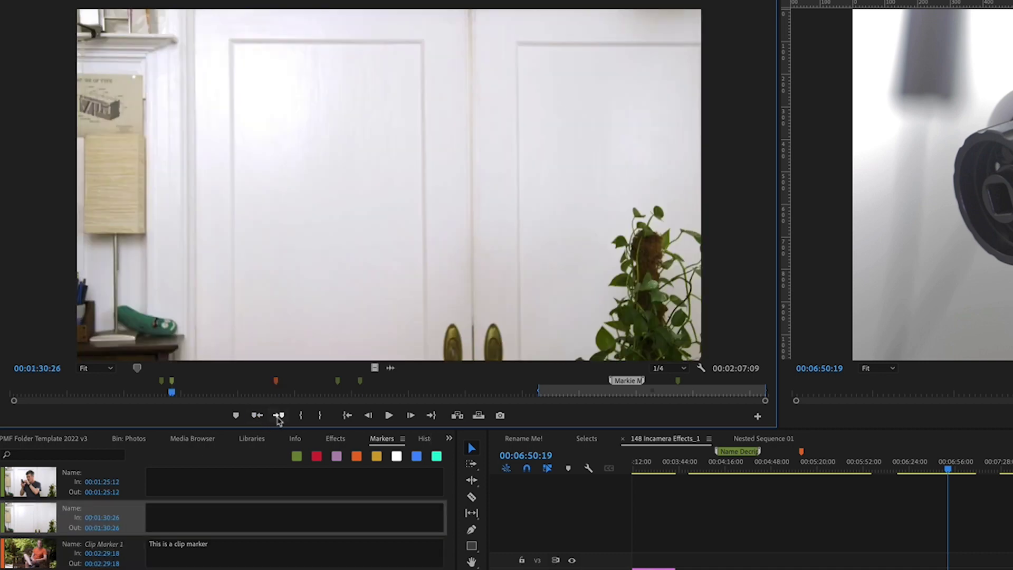
left_click(280, 416)
left_click(279, 416)
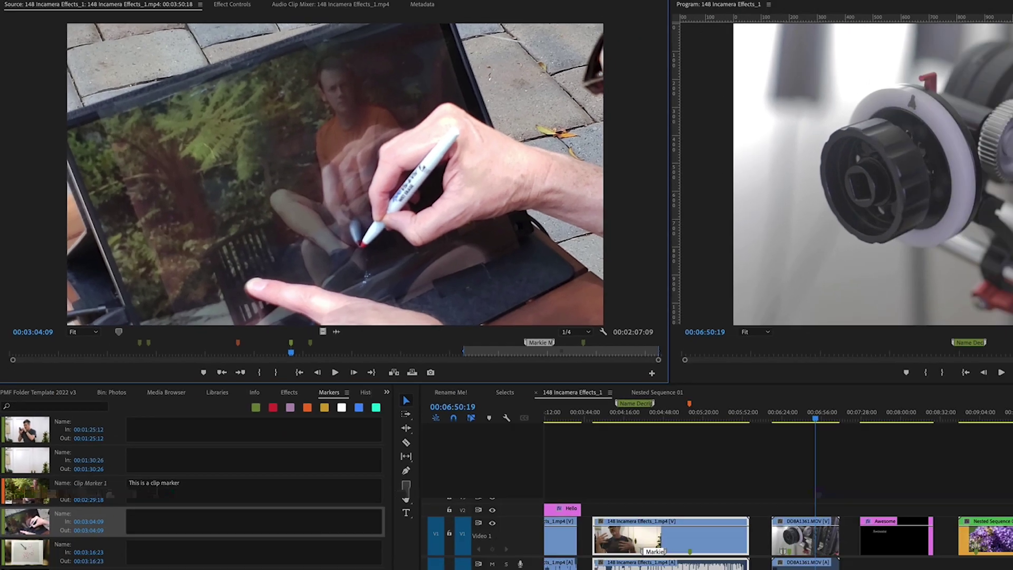
Step: Search the sequence's marker list for "best marker" with no clip selected
left_click(957, 213)
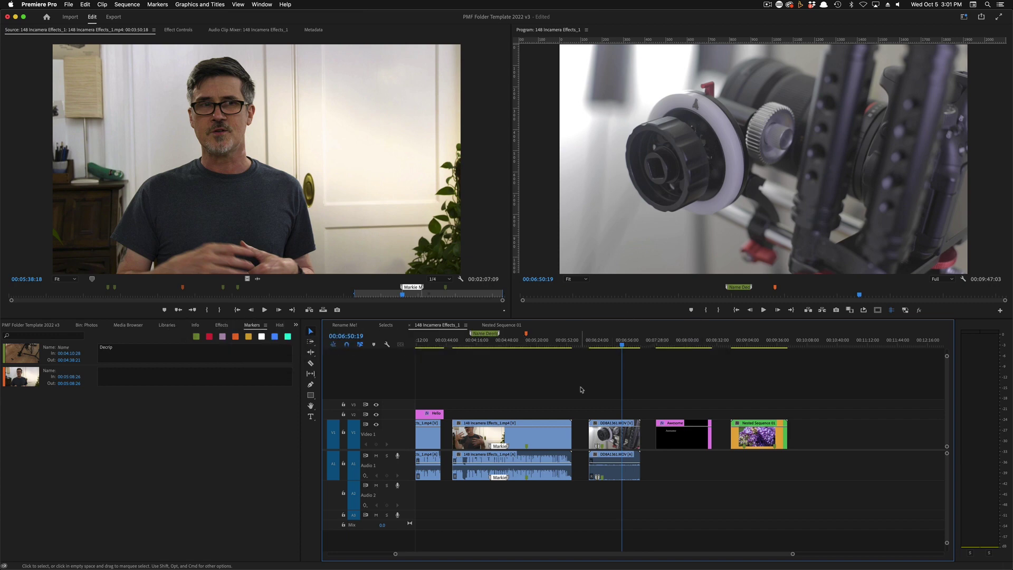
left_click(48, 335)
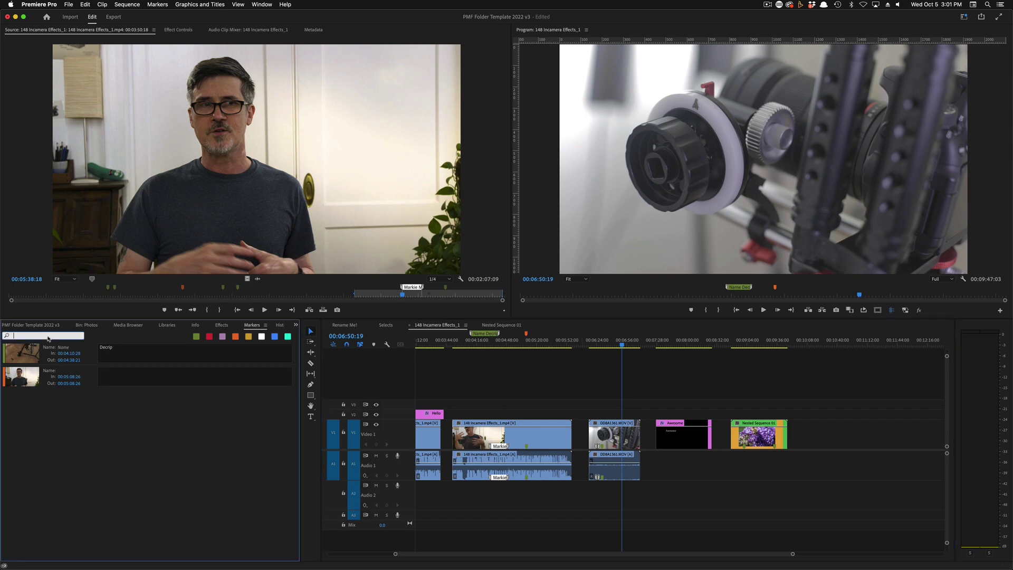
type("bes")
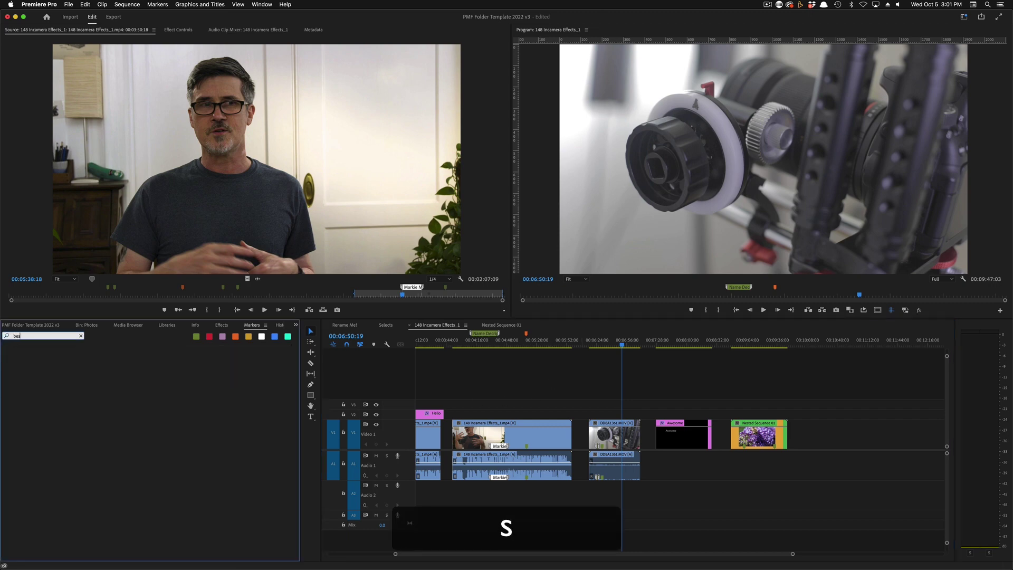
type("t marker")
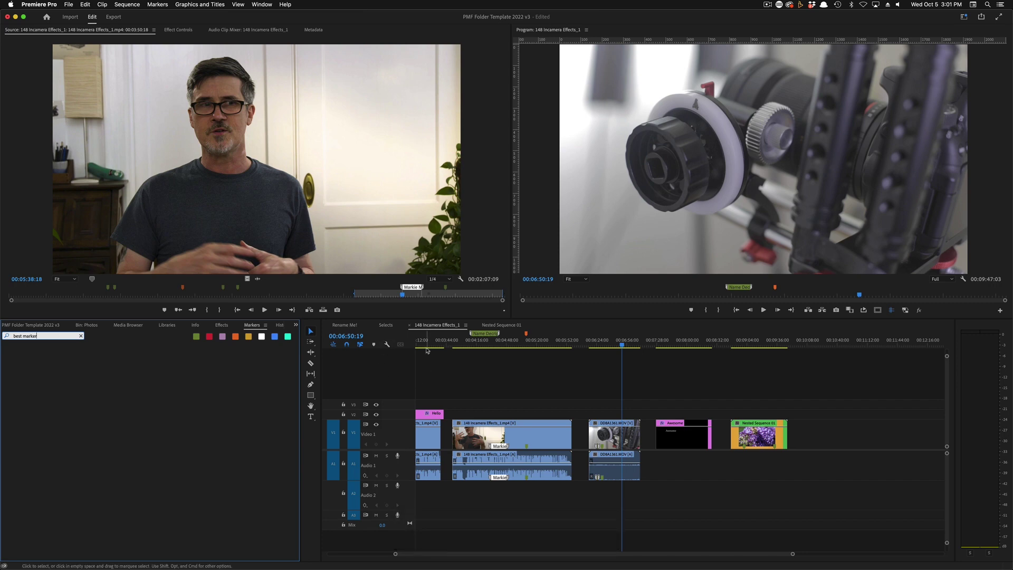
Step: Select the second sequence clip to apply the search to its markers, and clear the search to list all its markers
left_click(524, 437)
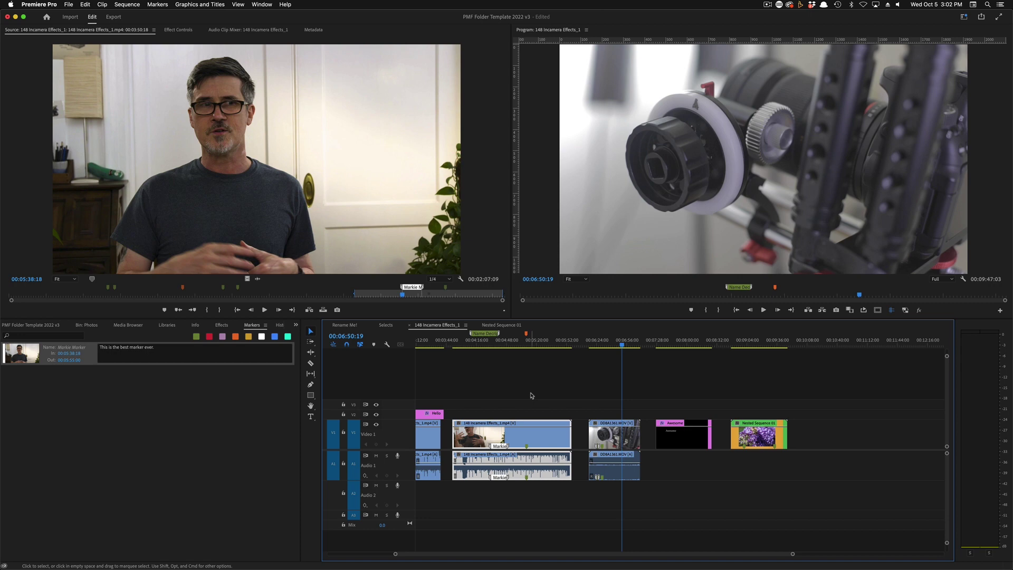
left_click(520, 380)
left_click(503, 438)
left_click(67, 336)
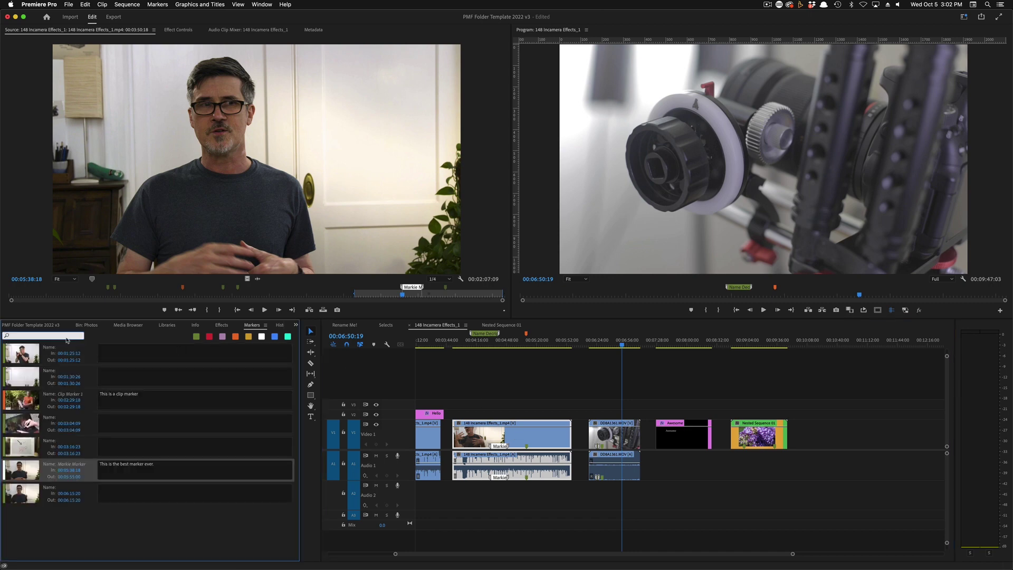
Step: Search the selected clip's markers for "best"
left_click(531, 416)
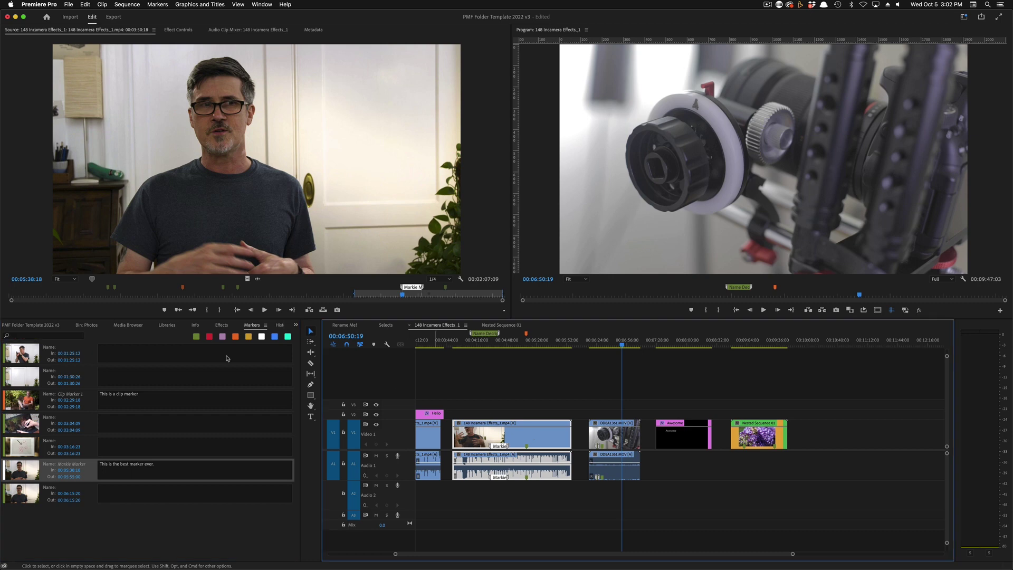
left_click(56, 337)
type("best")
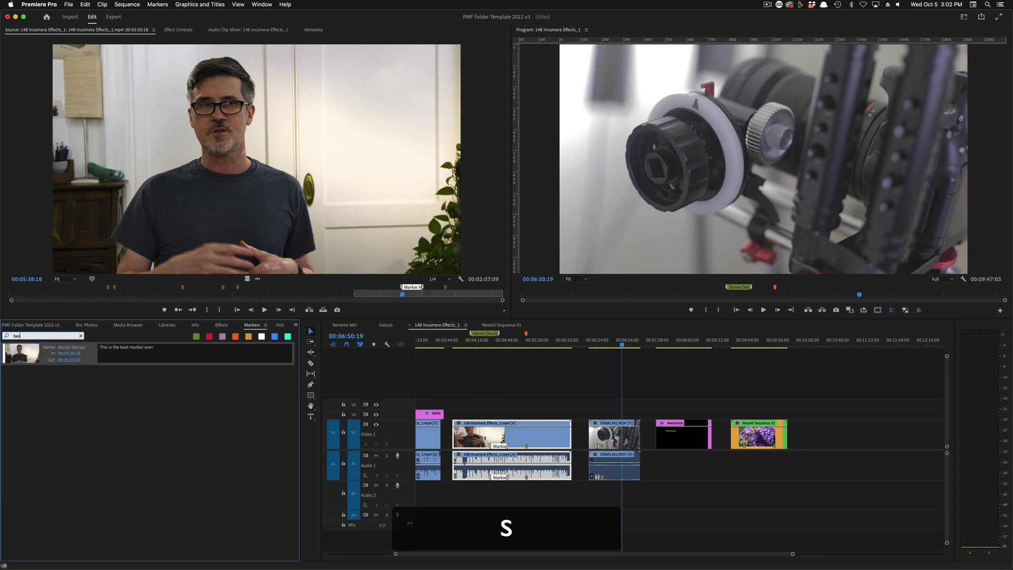
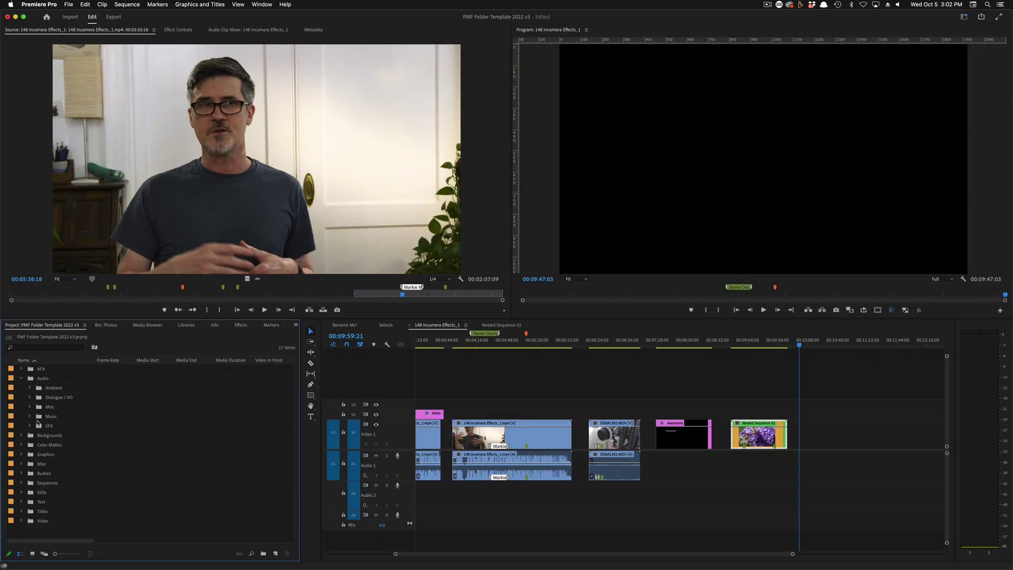
Step: Place The_Big_Score.mp3 from the Music bin on track A1 at 00:09:59:21, after the nested sequence, and move the playhead to 00:10:02:07
left_click(41, 419)
left_click_drag(152, 462, 803, 455)
left_click(799, 345)
left_click_drag(800, 346, 802, 346)
key("=")
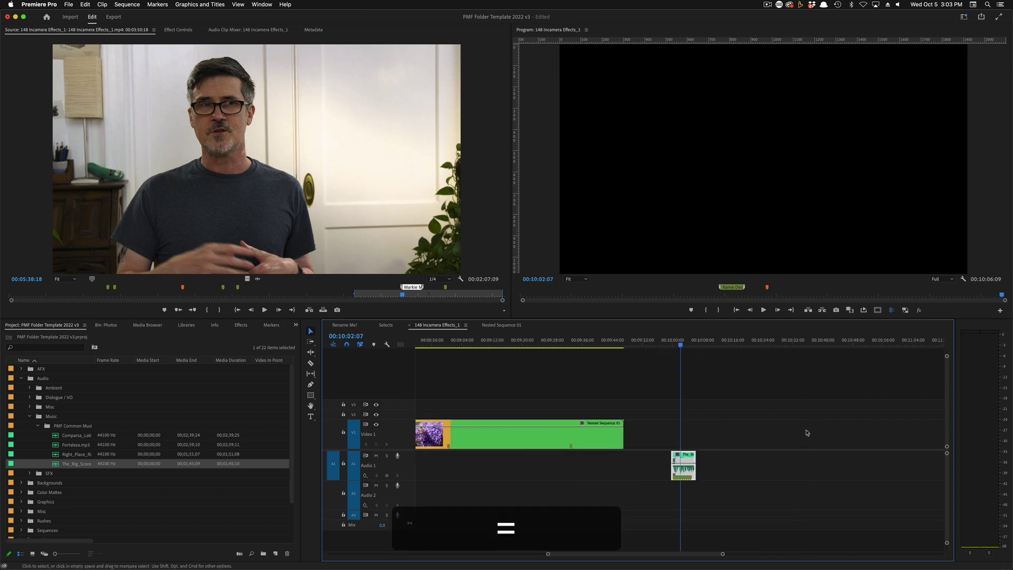
key("=")
key("=")
key("=")
key("minus")
key("minus")
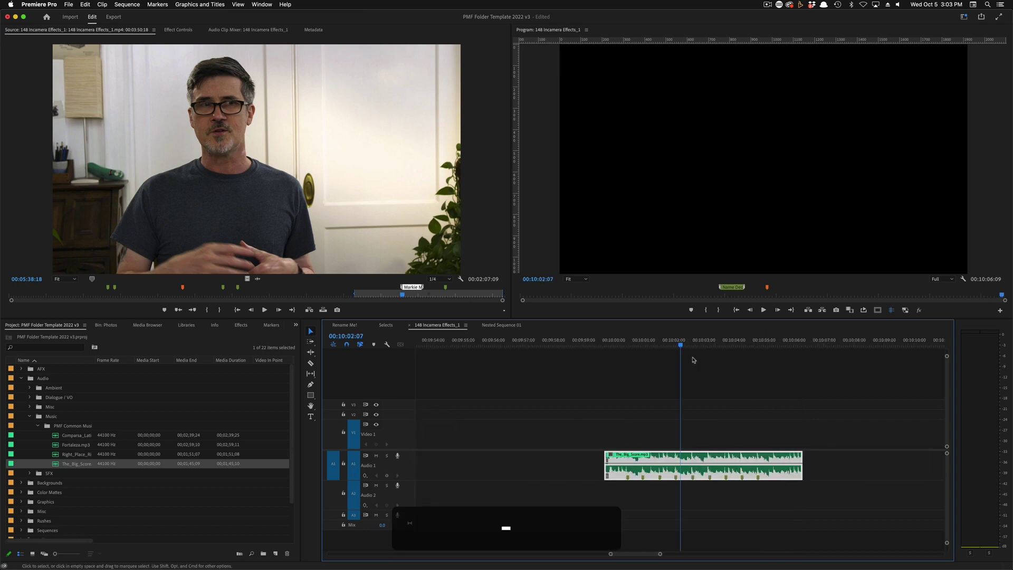
Step: Open The_Big_Score.mp3 from the timeline in the Source Monitor and play the part that already has markers on its waveform
double_click(661, 454)
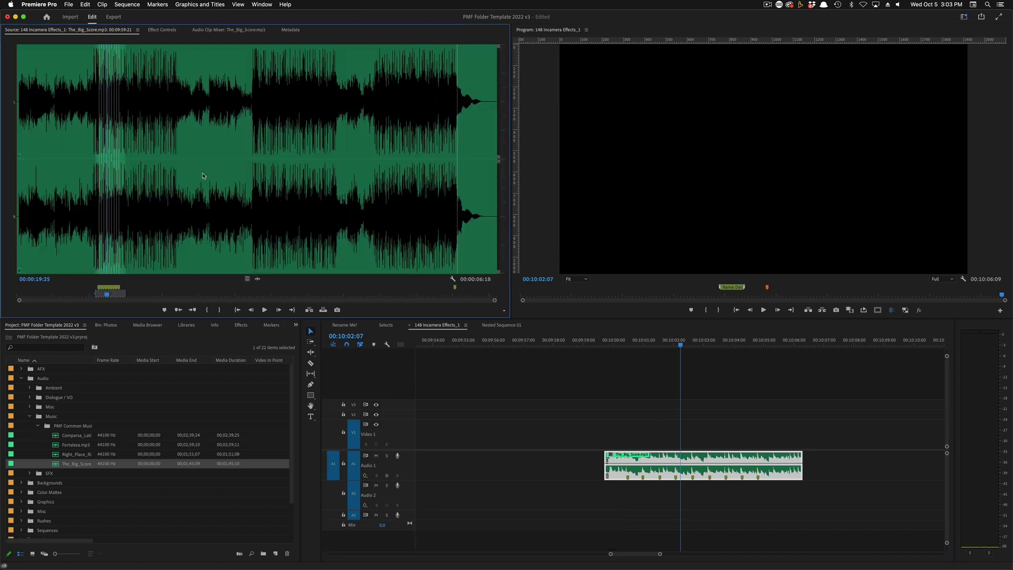
key("equal")
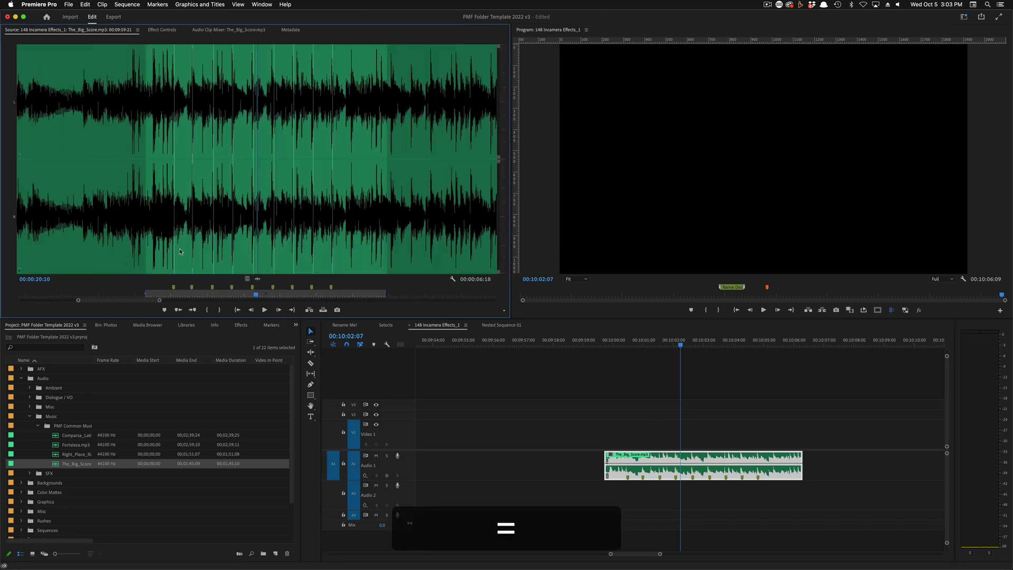
left_click(157, 229)
key("space")
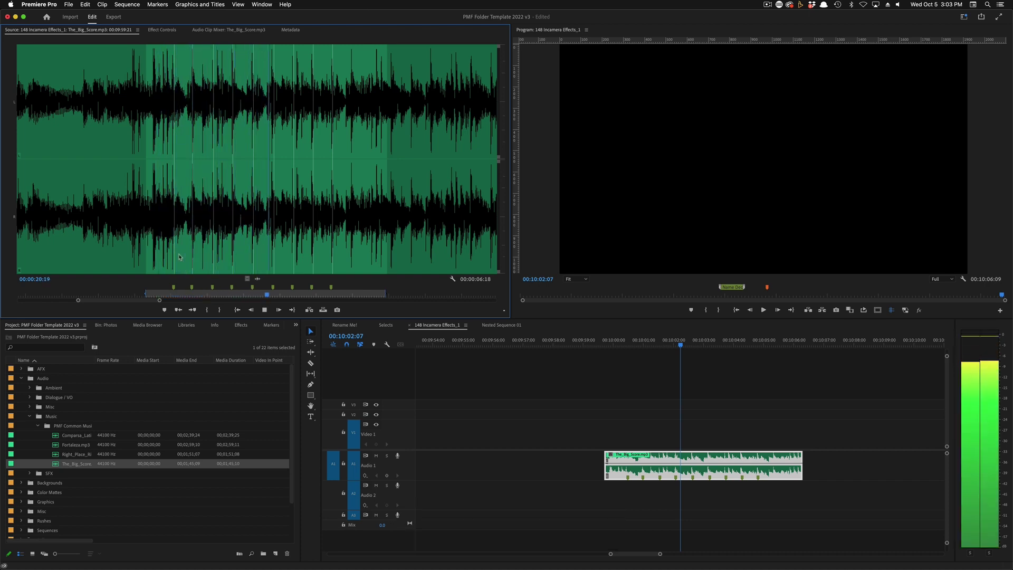
key("space")
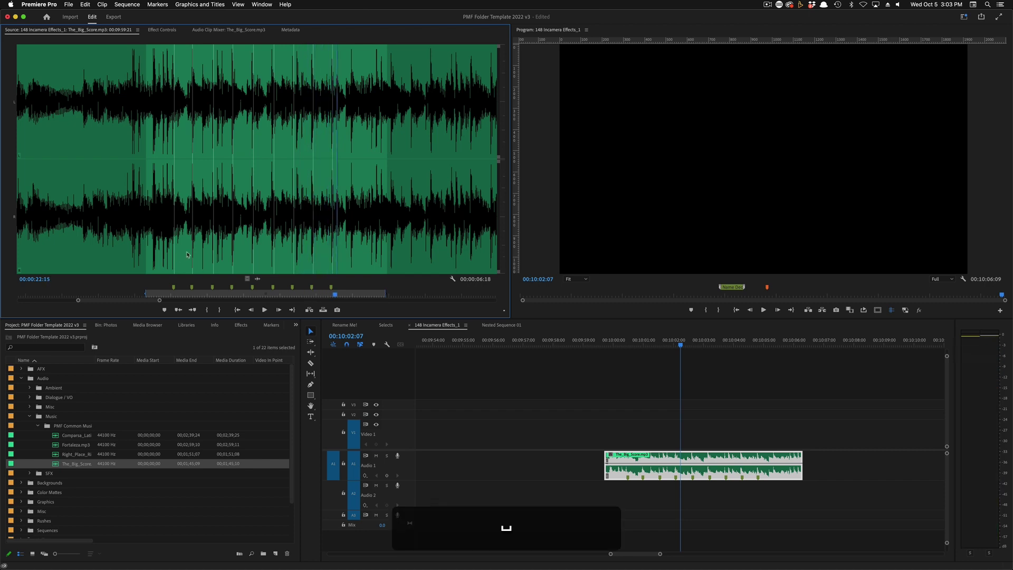
Step: Play The_Big_Score.mp3 beyond its Out point in the Source Monitor and add five markers on the beat during playback
left_click_drag(126, 301, 141, 302)
key("space")
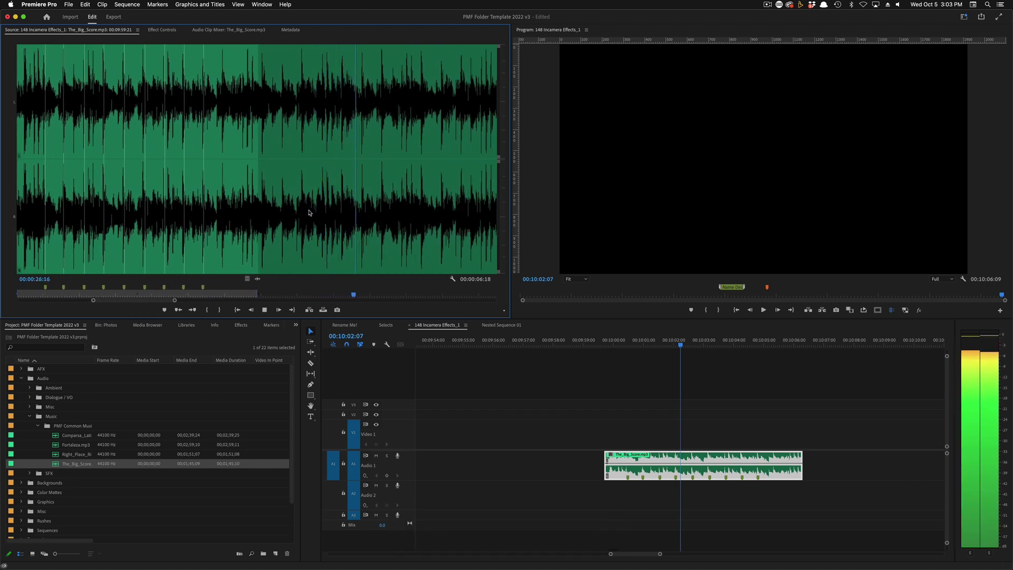
key("m")
key("m")
key("m")
key("m")
key("m")
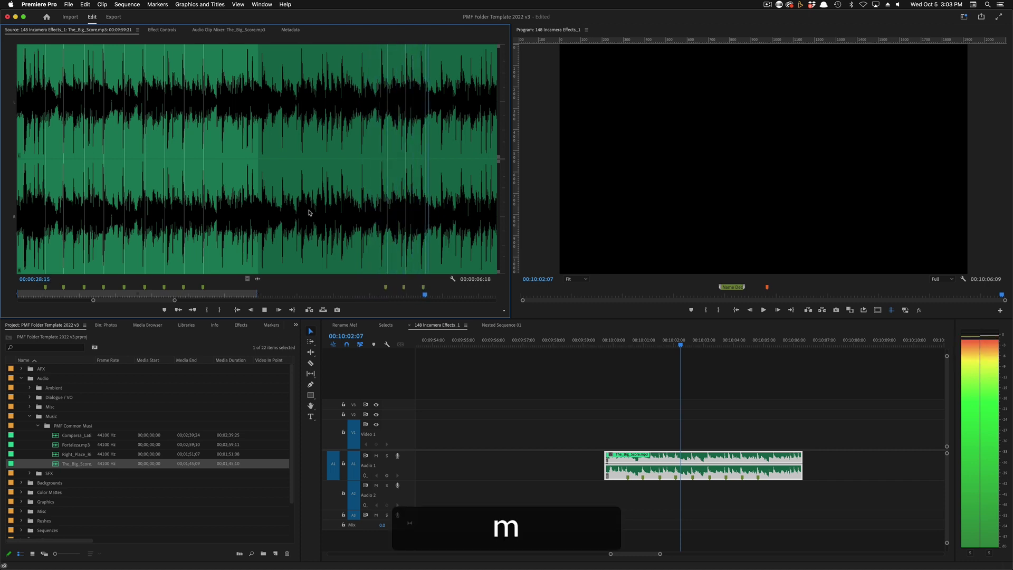
key("space")
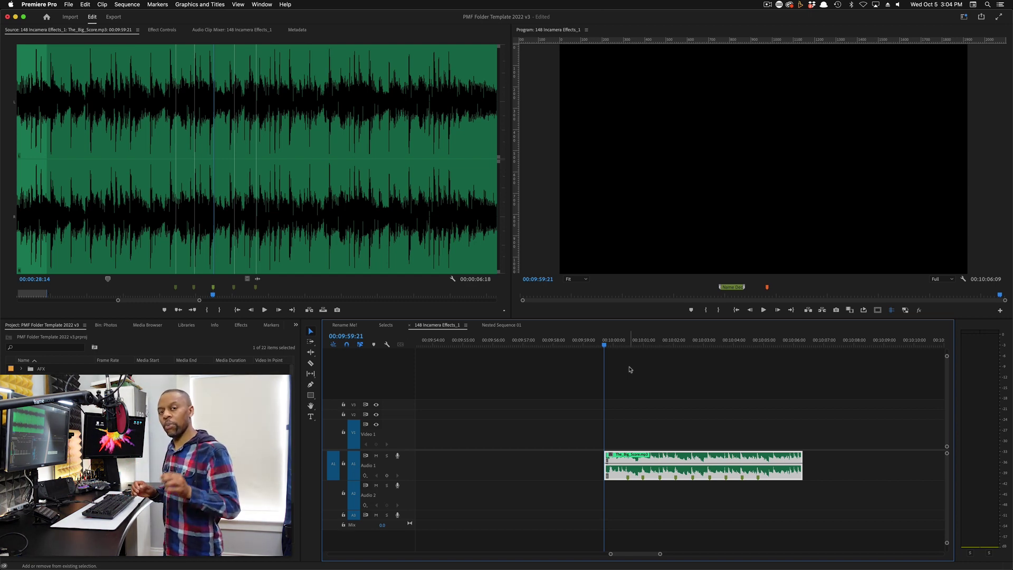
Step: Deselect the music clip, play the sequence from the clip's start and add eleven sequence markers on the beat during playback
key("super+a")
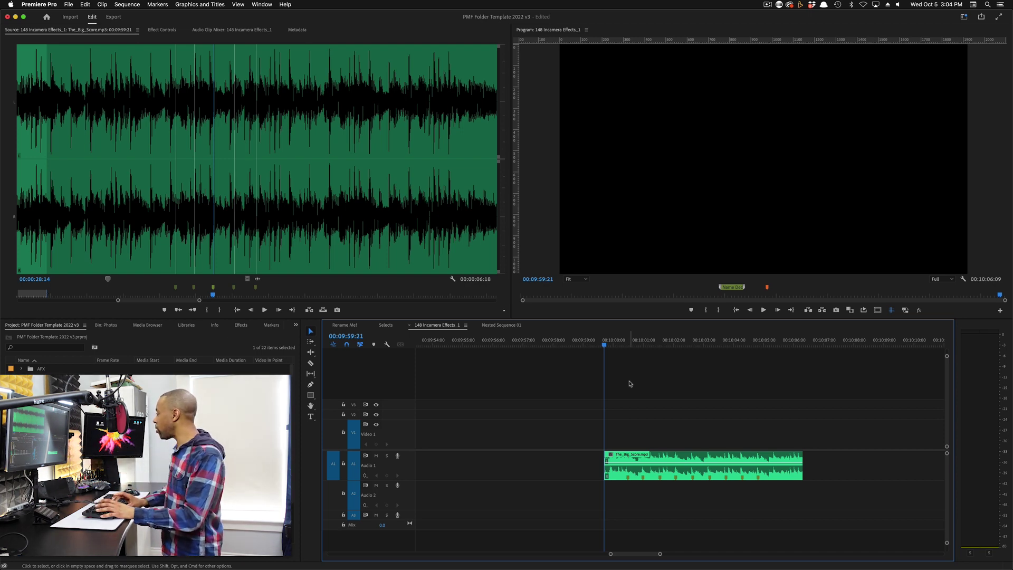
key("space")
key("m")
key("m")
key("m")
key("m")
key("m")
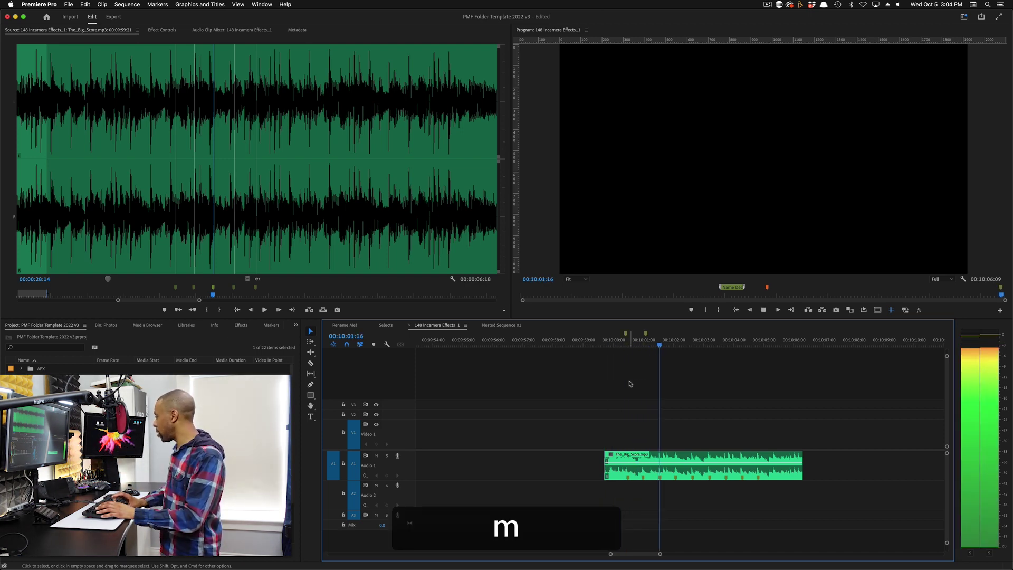
key("m")
key("m")
key("m")
key("m")
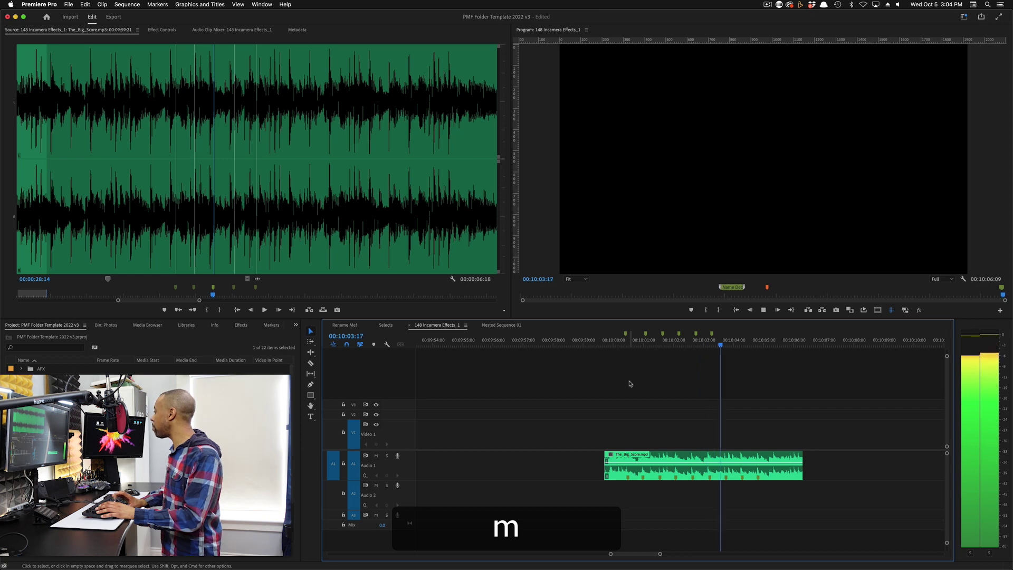
key("m")
key("m")
key("space")
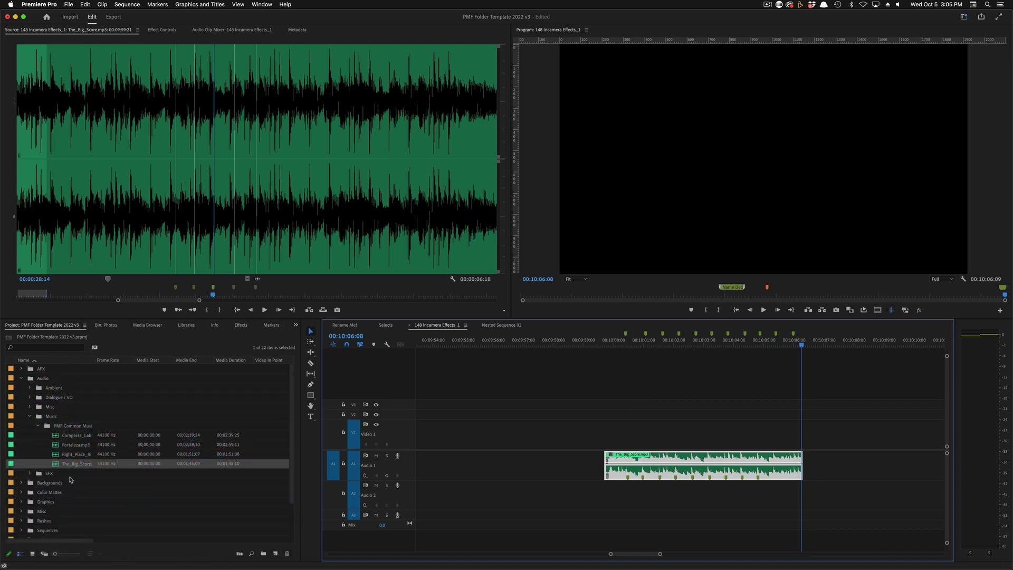
Step: Open the Photos bin inside the Stills bin to show its images as thumbnails
scroll(73, 480, "down", 2)
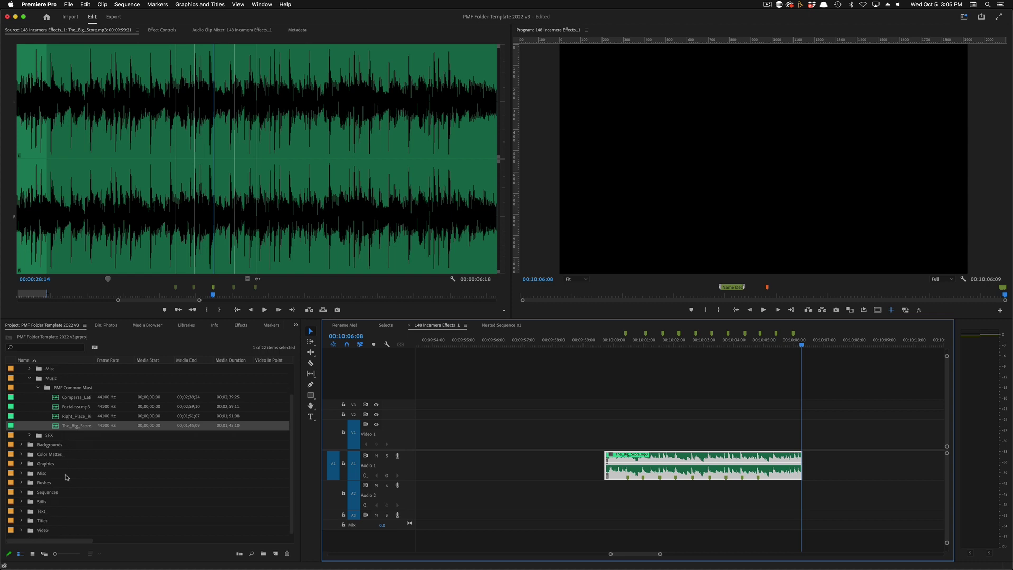
left_click(22, 502)
left_click(30, 503)
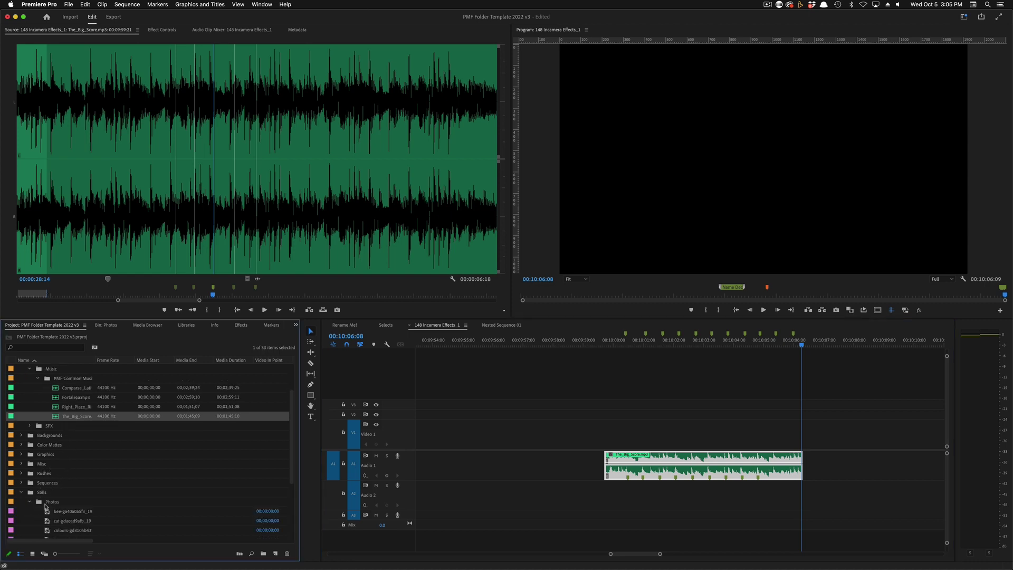
double_click(42, 503)
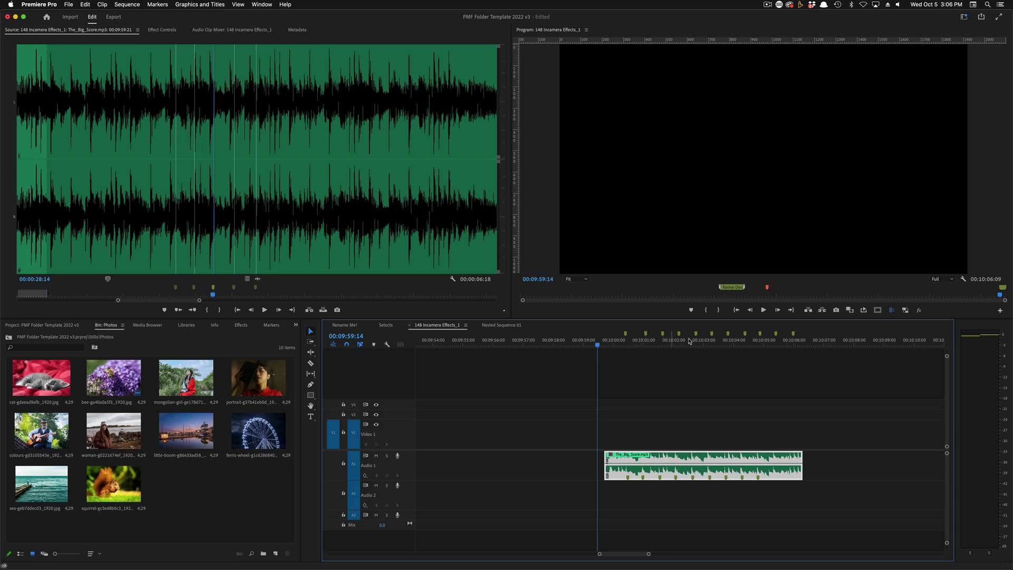
Step: Move the sequence playhead to 00:09:59:18, just before the music clip and ahead of the first beat marker
left_click_drag(610, 342, 672, 342)
key("j")
key("j")
key("l")
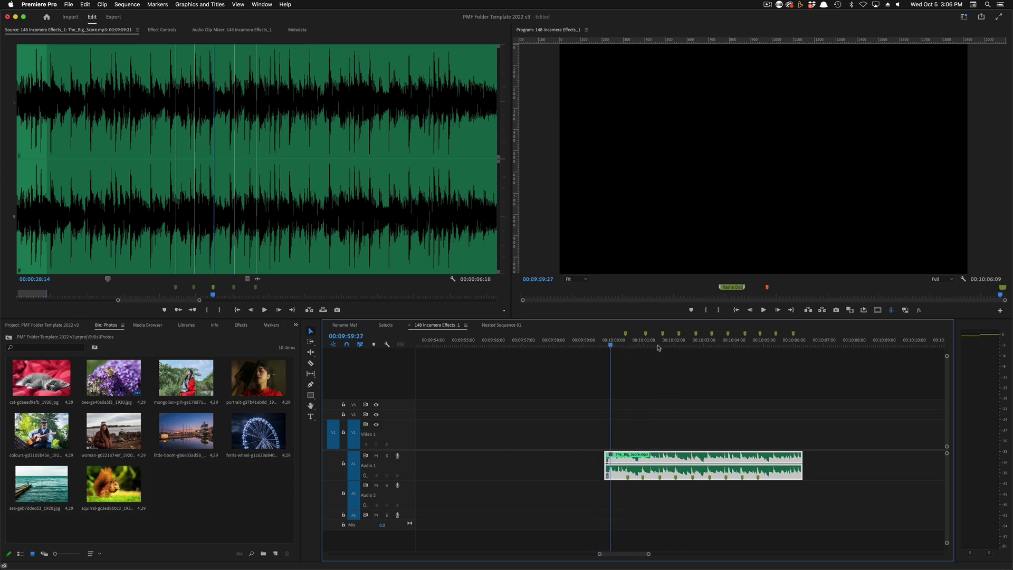
left_click(602, 346)
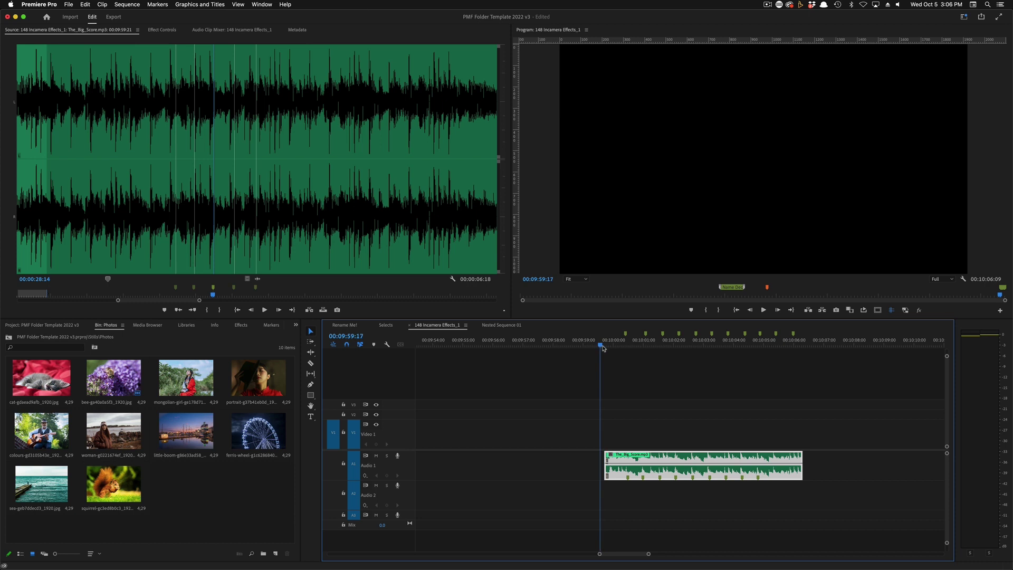
Step: Select all ten photos in the Photos bin, start Automate To Sequence and set the ordering to Sort Order
left_click_drag(263, 499, 50, 377)
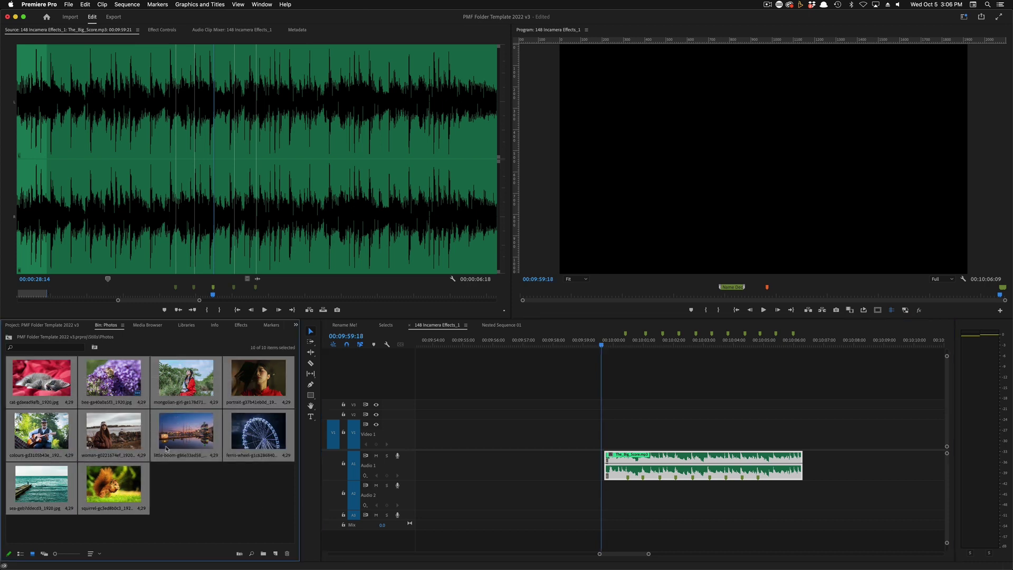
left_click(239, 554)
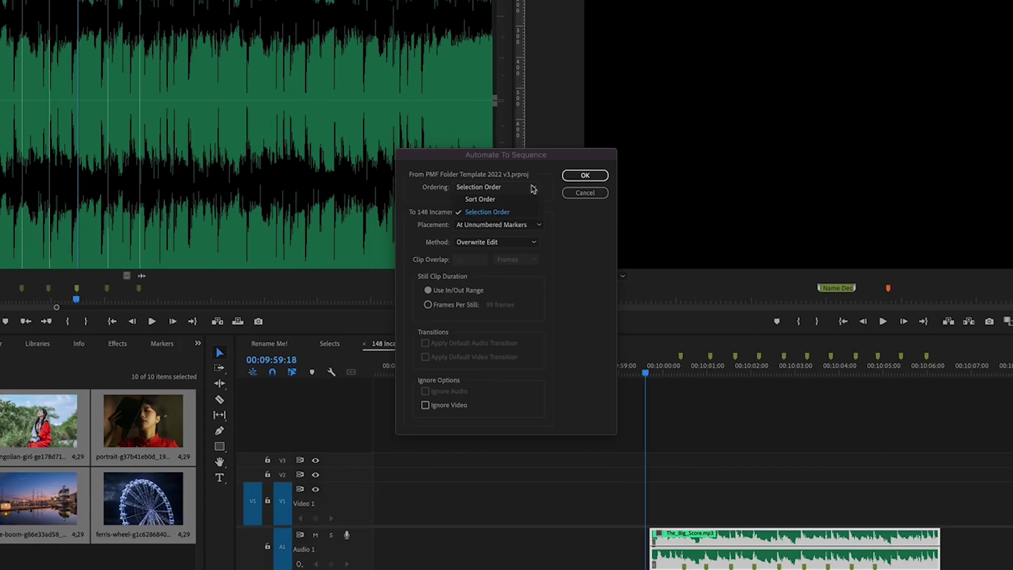
left_click(507, 218)
left_click(509, 227)
left_click(534, 114)
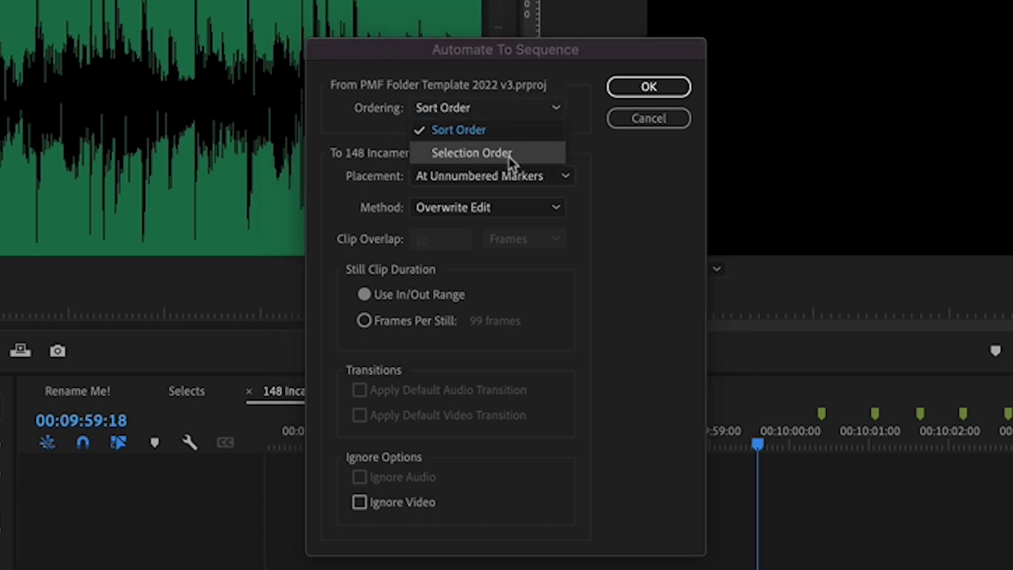
left_click(512, 155)
left_click(550, 107)
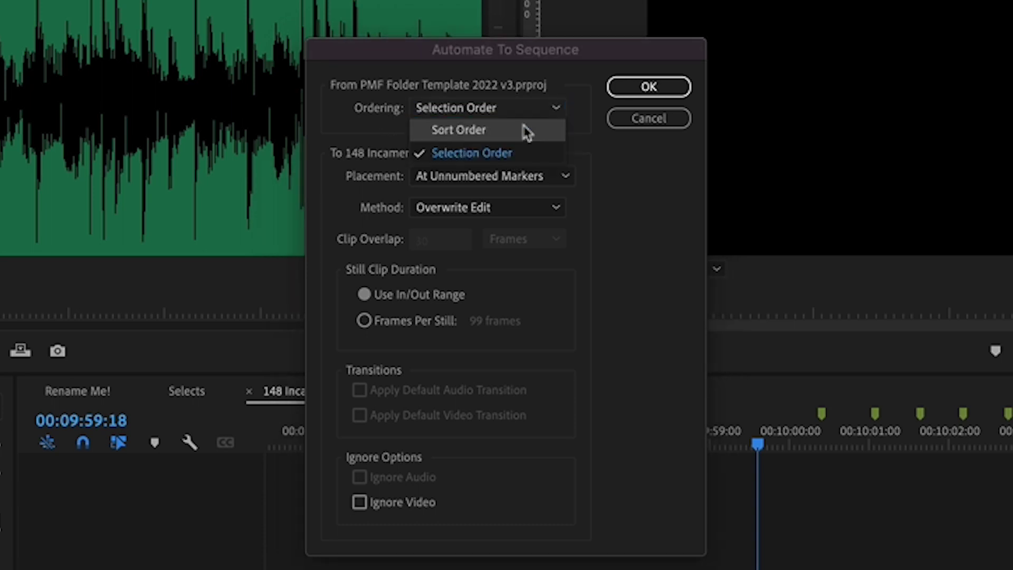
left_click(528, 160)
left_click(526, 112)
left_click(520, 135)
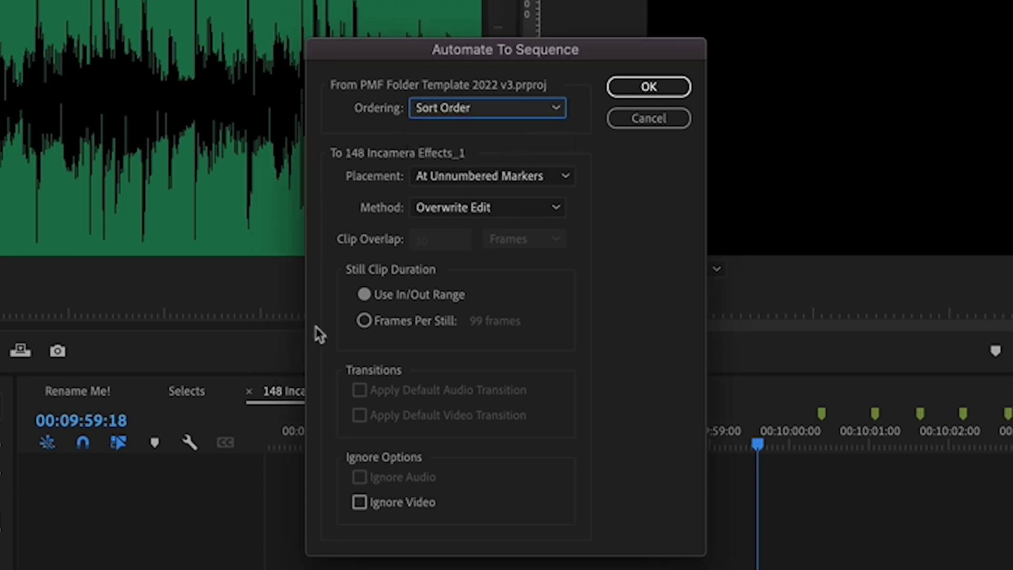
Step: Set the placement to At Unnumbered Markers and automate the photos onto the sequence as an Overwrite Edit
left_click(549, 177)
left_click(500, 199)
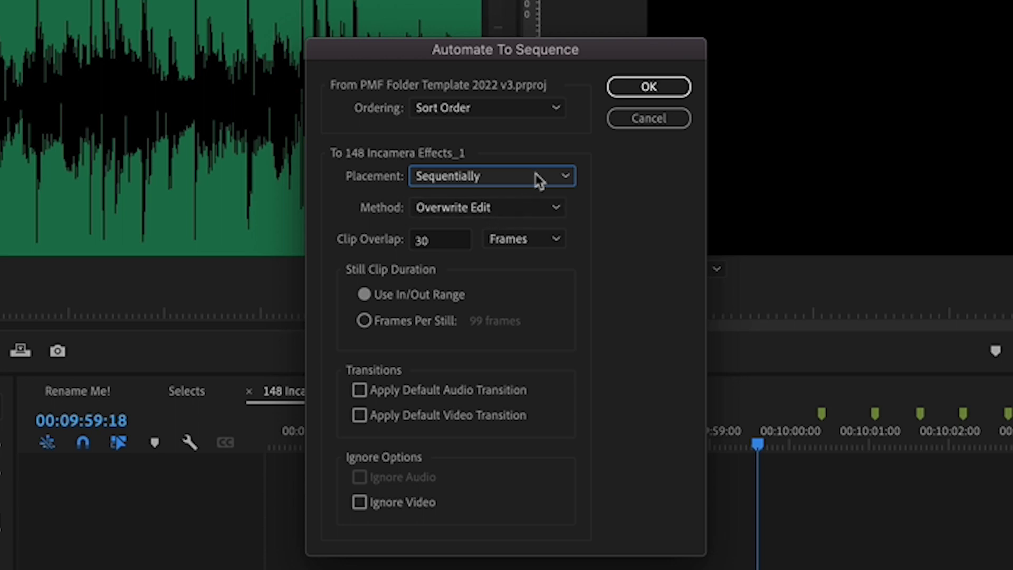
left_click(550, 180)
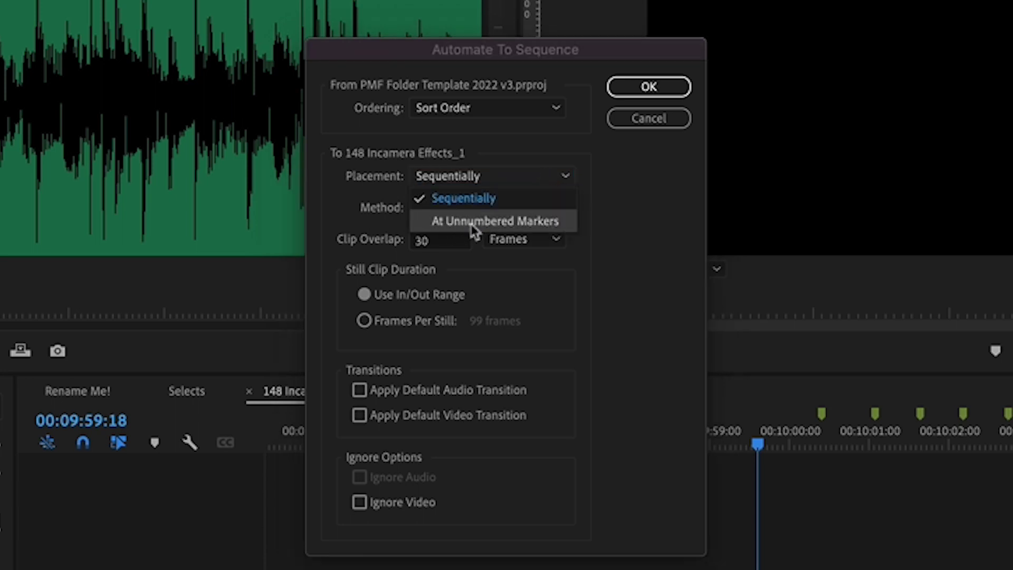
left_click(536, 228)
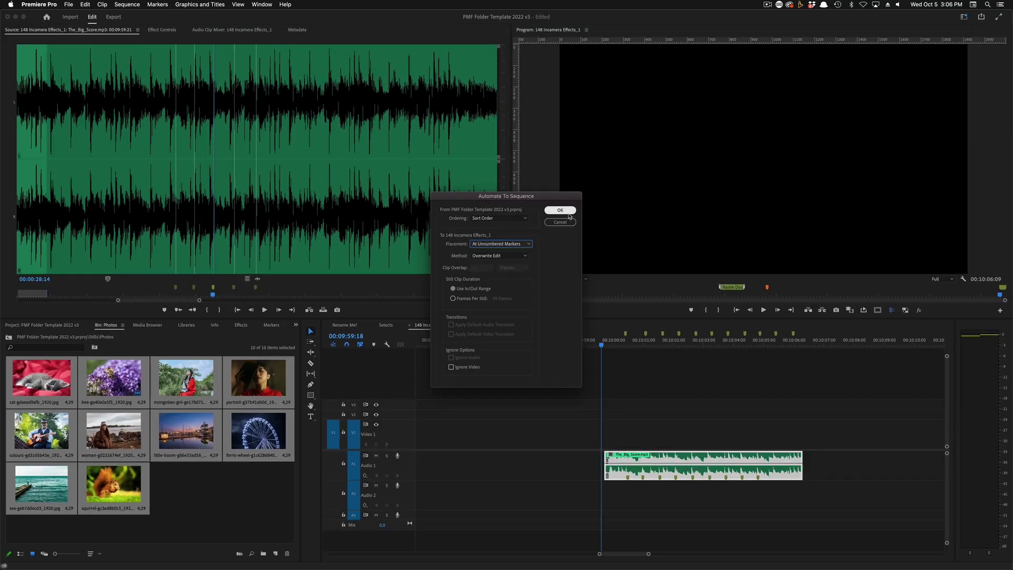
left_click(560, 210)
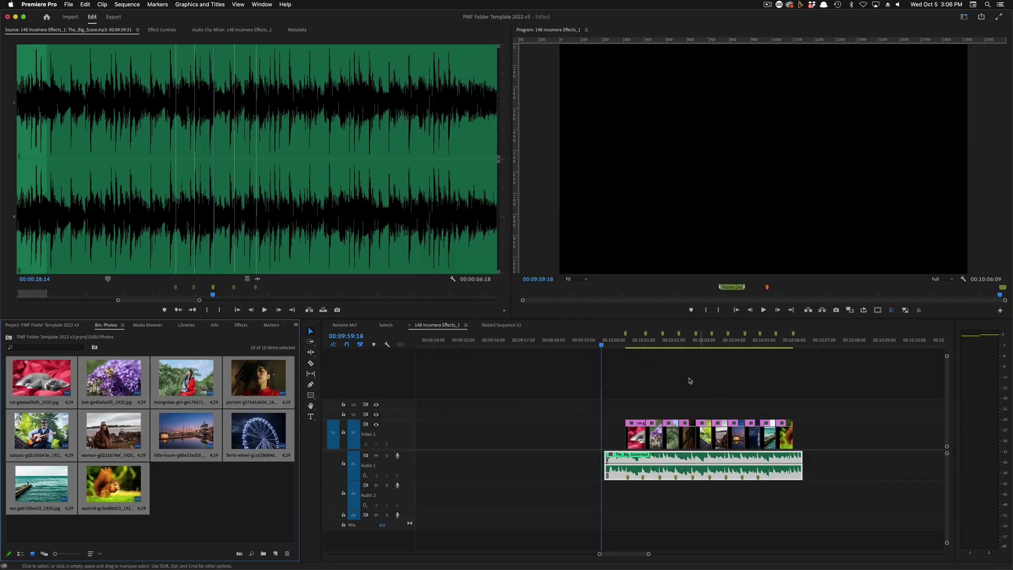
Step: Play the sequence from 00:10:00:10 through the photos to check that they change on the beat
left_click_drag(614, 344, 625, 346)
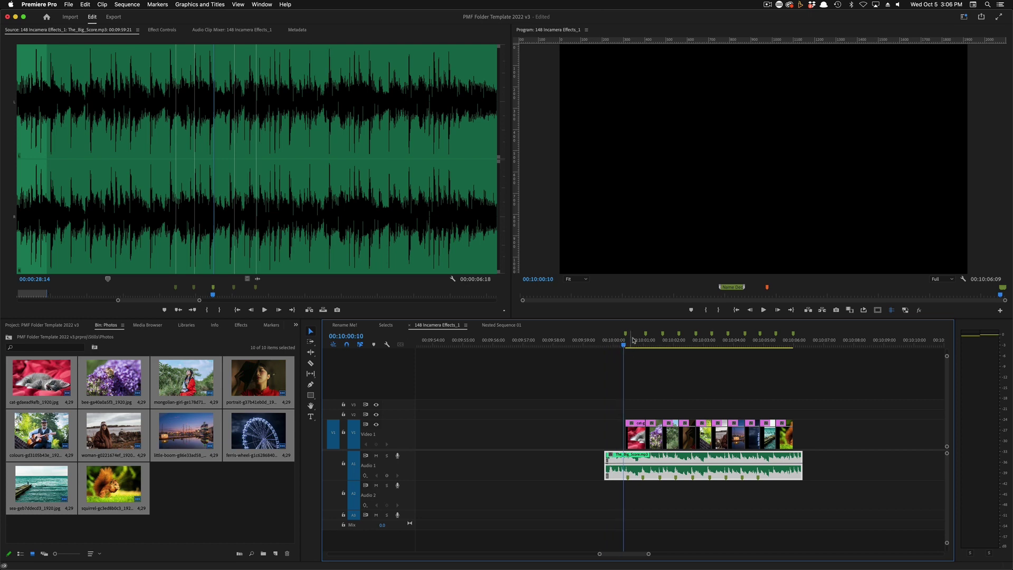
key("space")
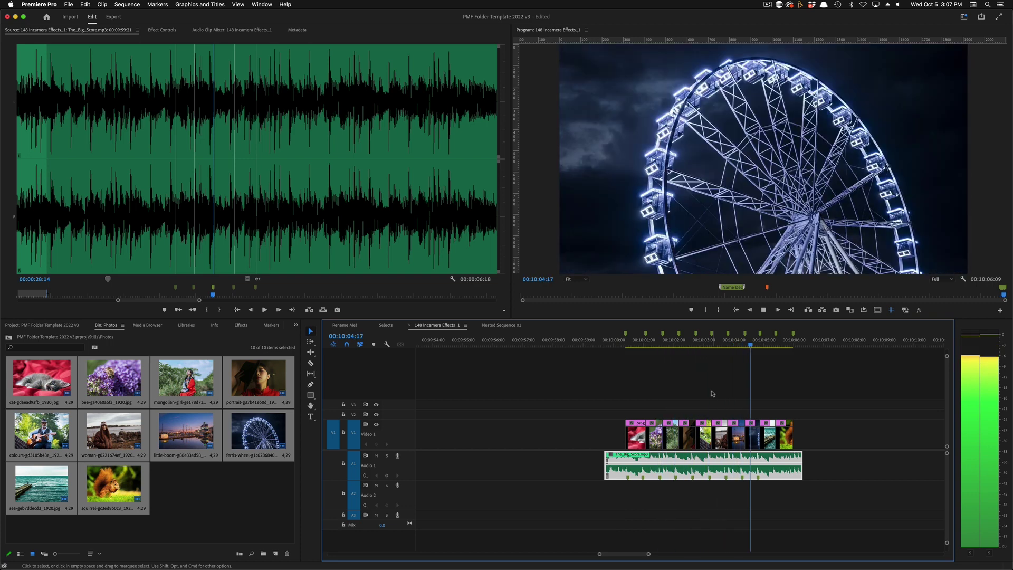
key("space")
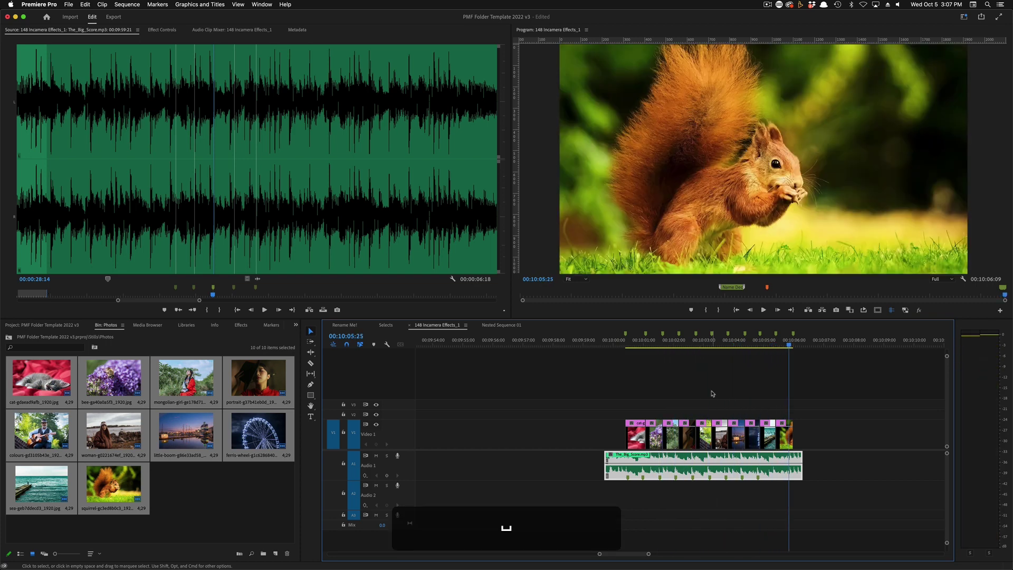